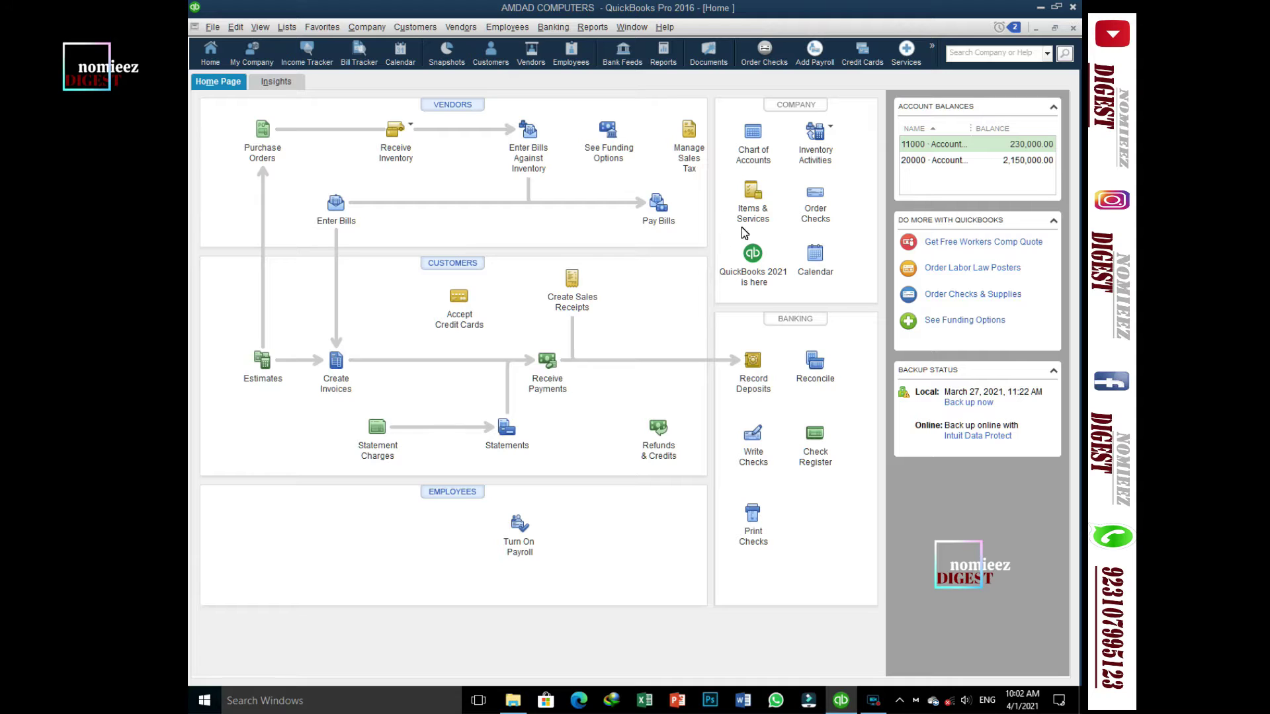
# - Start a new item in the Items & Services list with the type Inventory Part
pyautogui.click(759, 201)
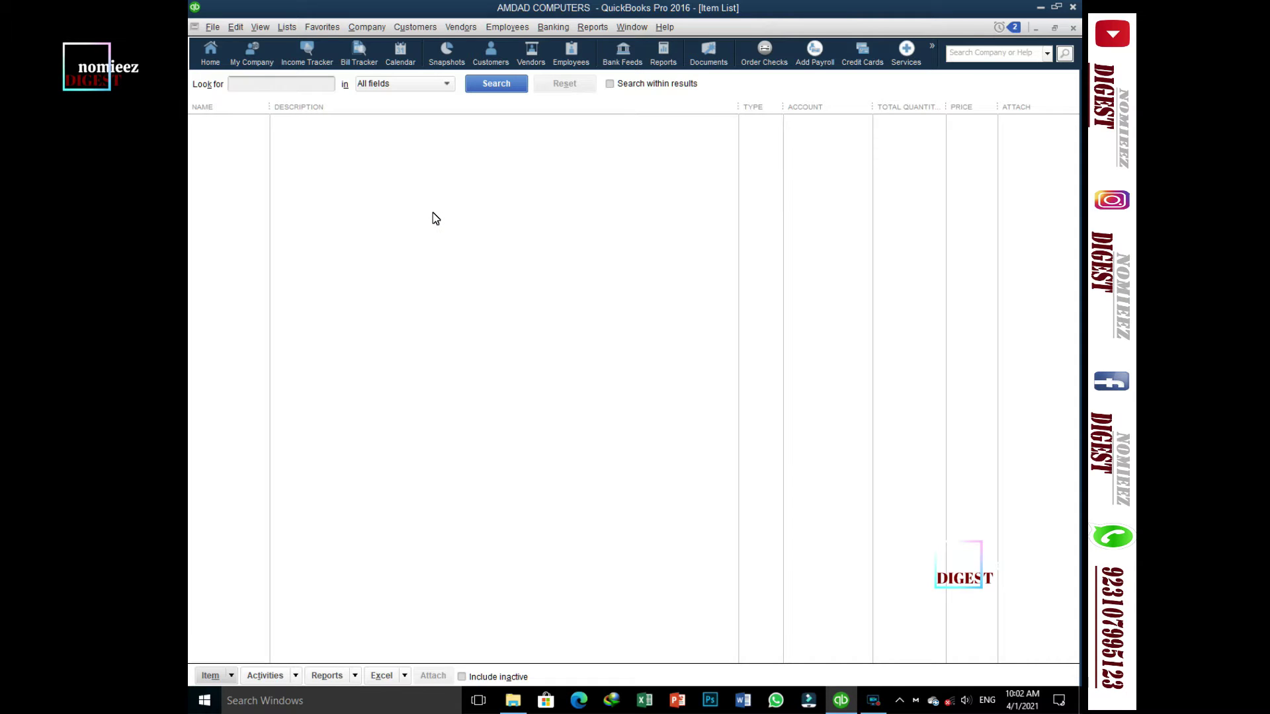
pyautogui.click(229, 676)
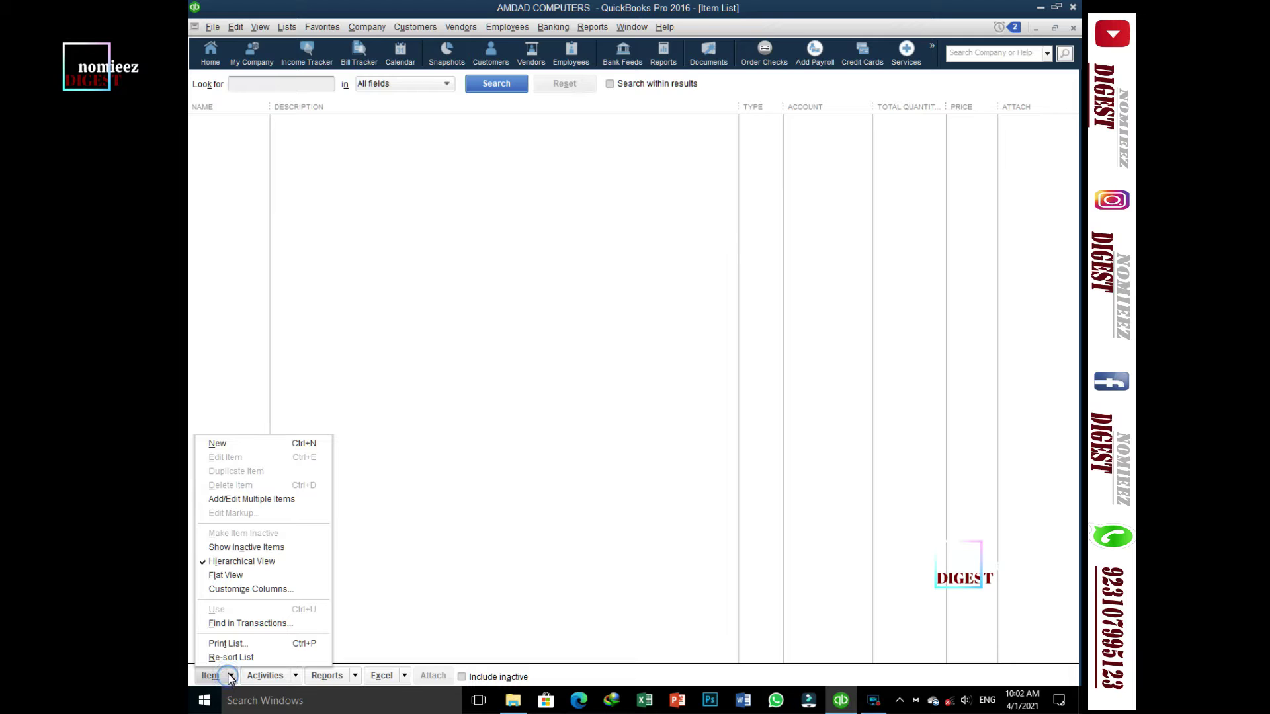
pyautogui.click(255, 449)
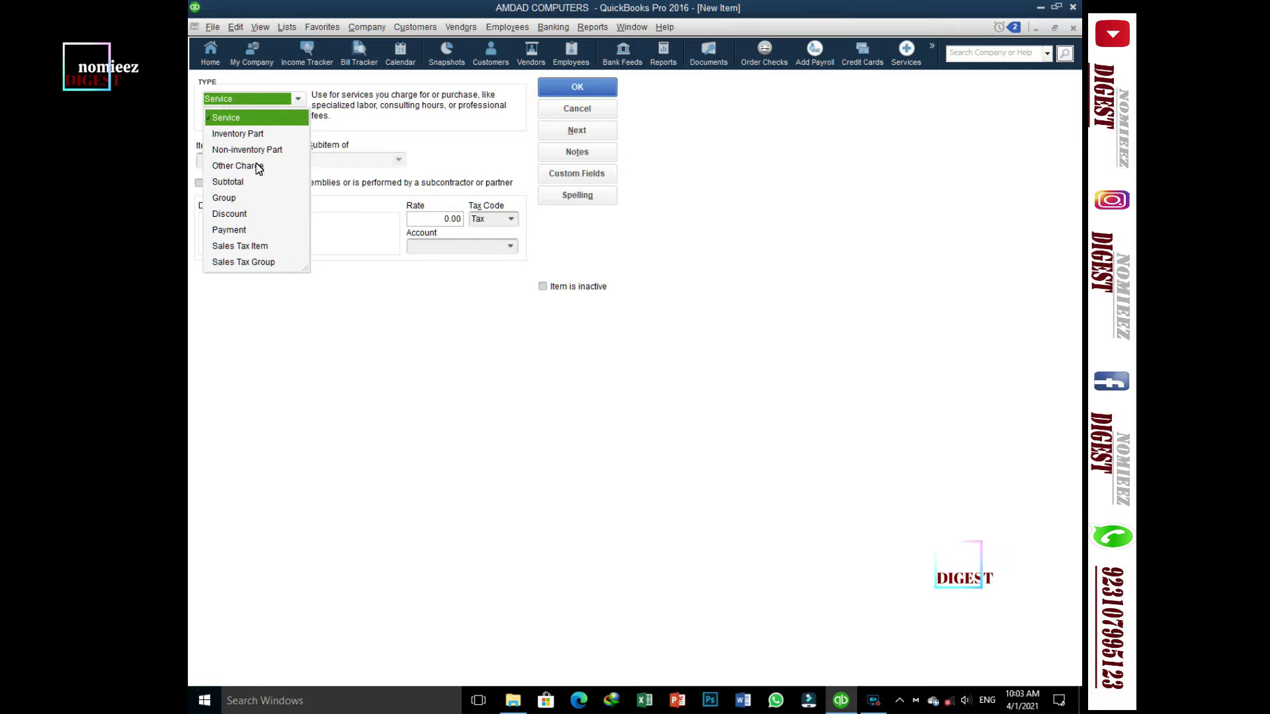
pyautogui.click(254, 134)
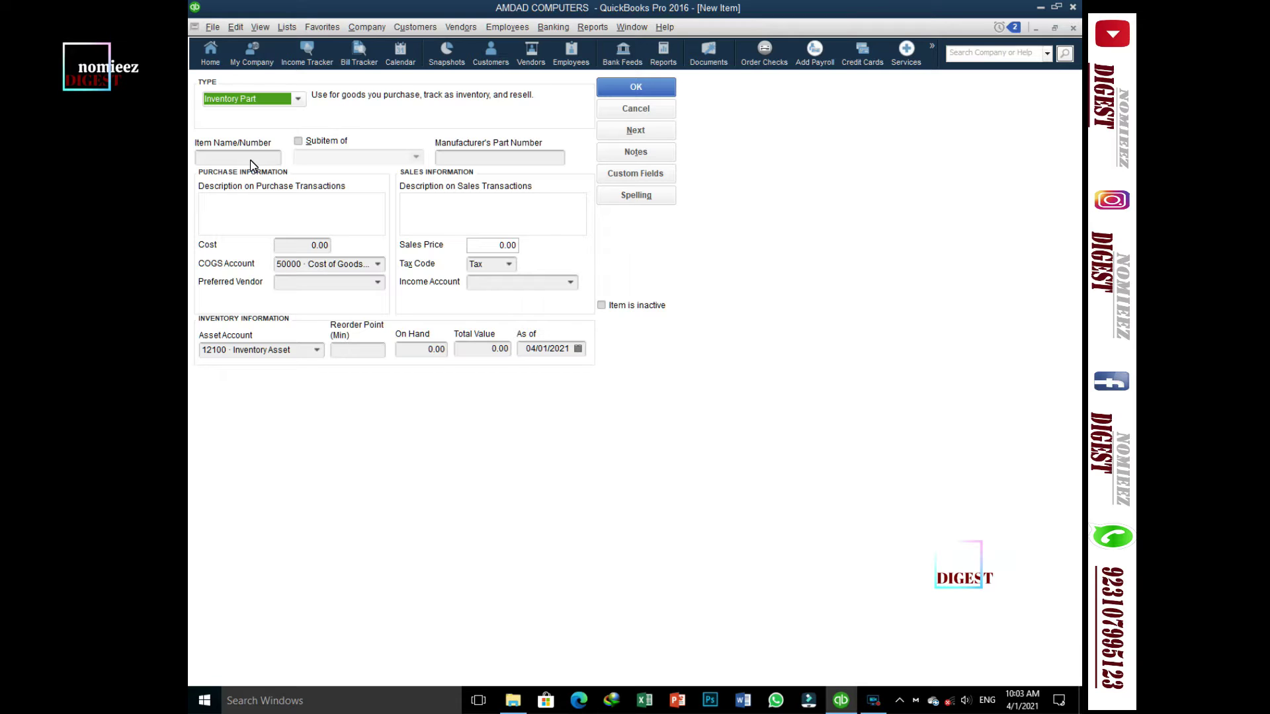
# - Name the item "dell laptop" with manufacturer's part number DL 78, cost 55,000 and preferred vendor "laptop"
pyautogui.click(250, 161)
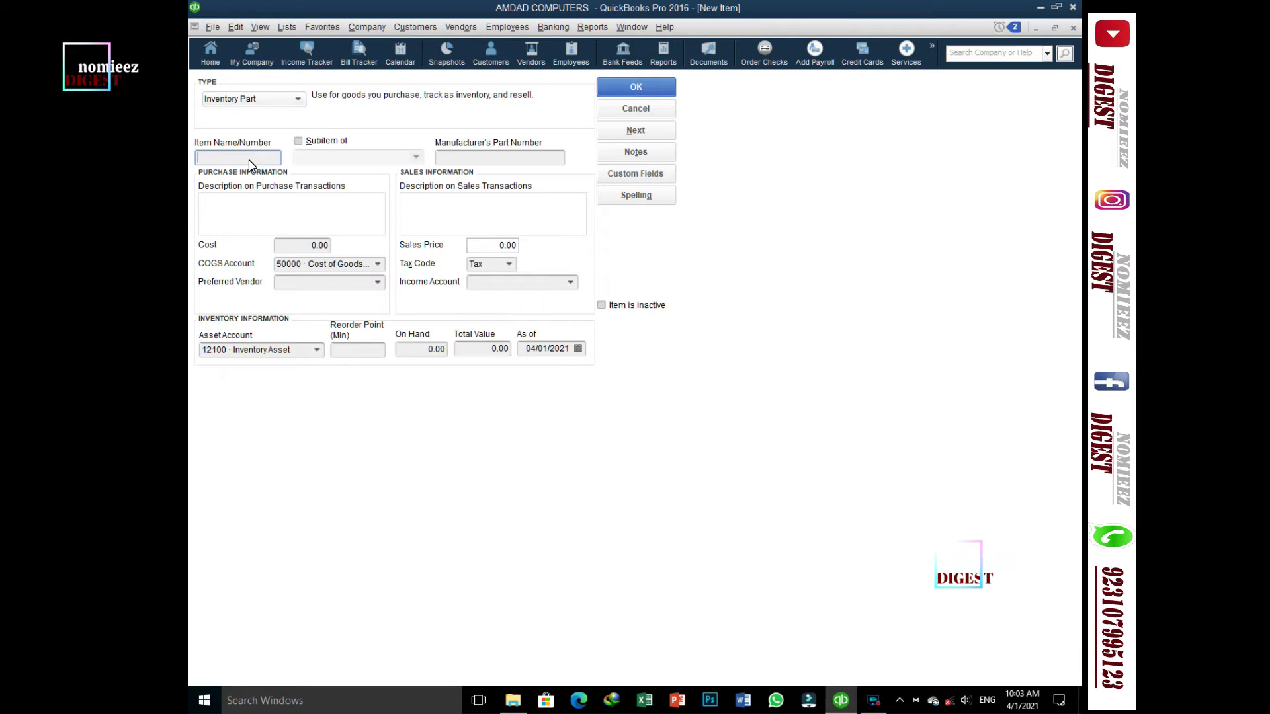
pyautogui.write('dell laptop')
pyautogui.click(450, 160)
pyautogui.click(294, 244)
pyautogui.write('5500')
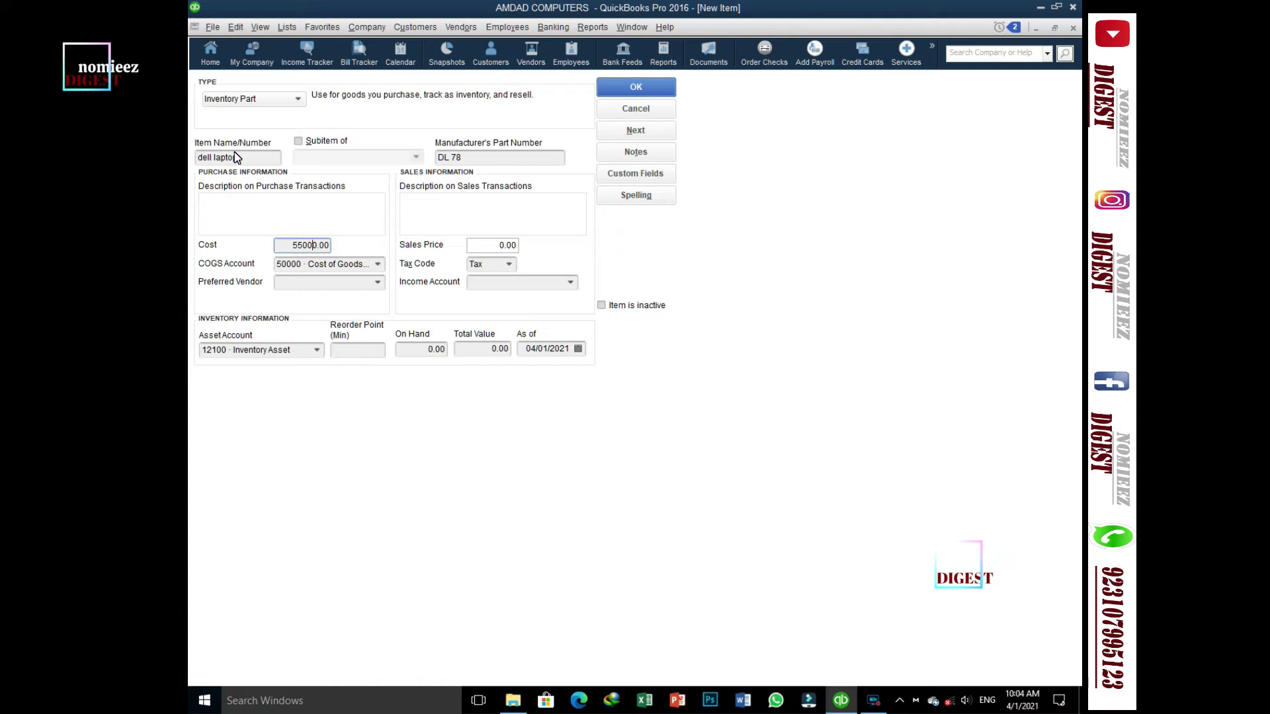
pyautogui.click(378, 283)
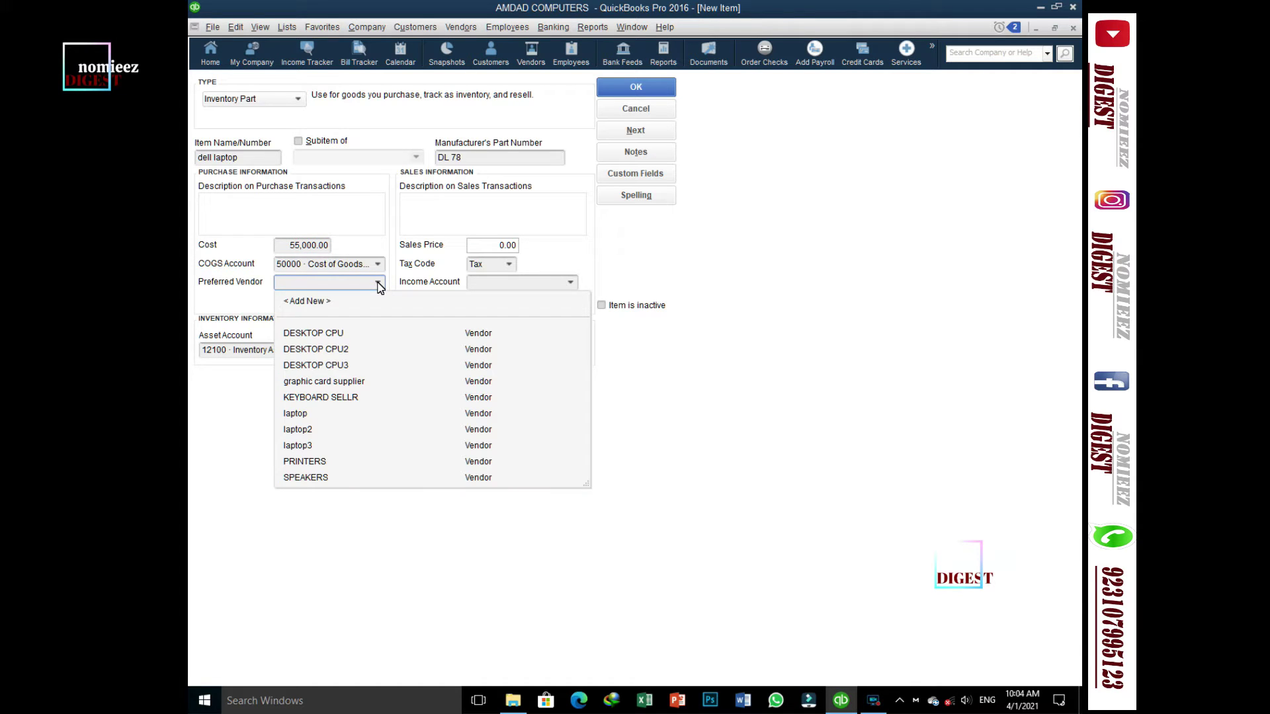
pyautogui.click(296, 414)
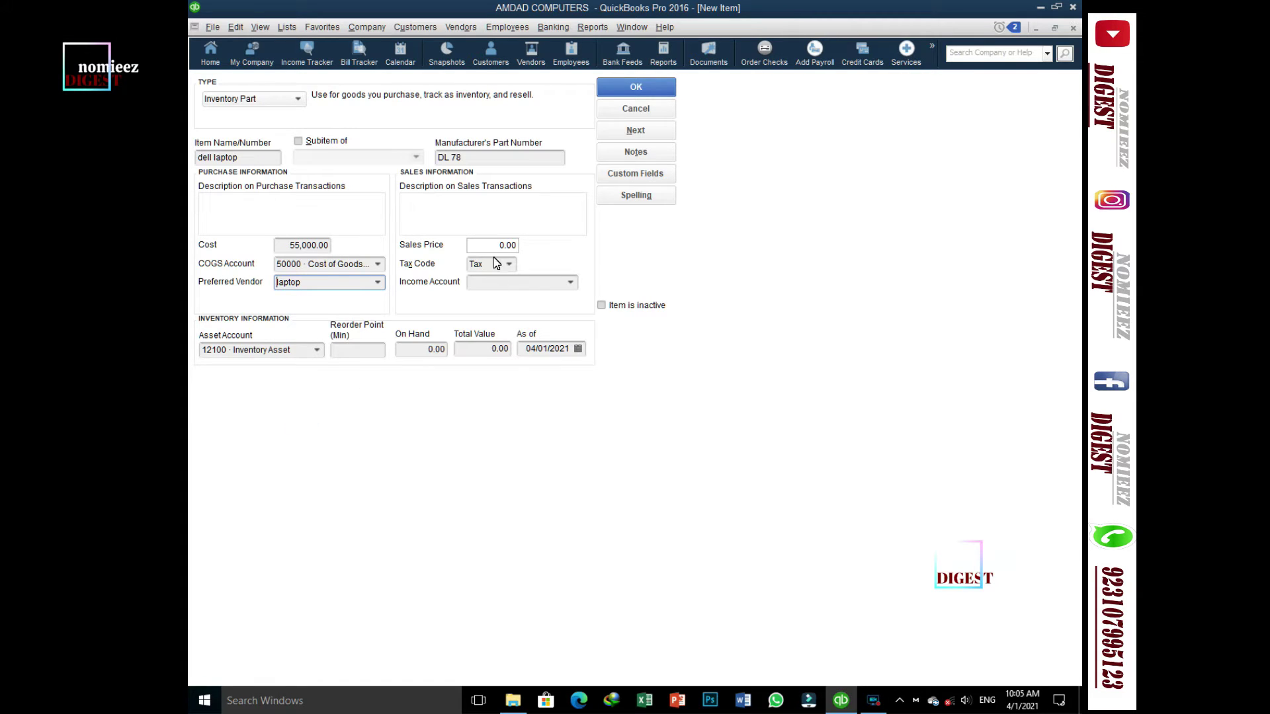
# - Set the item's sales price to 60,000, income account to 48000 Income from sale of Hardware and tax code to Tax
pyautogui.click(493, 250)
pyautogui.write('60000')
pyautogui.click(508, 283)
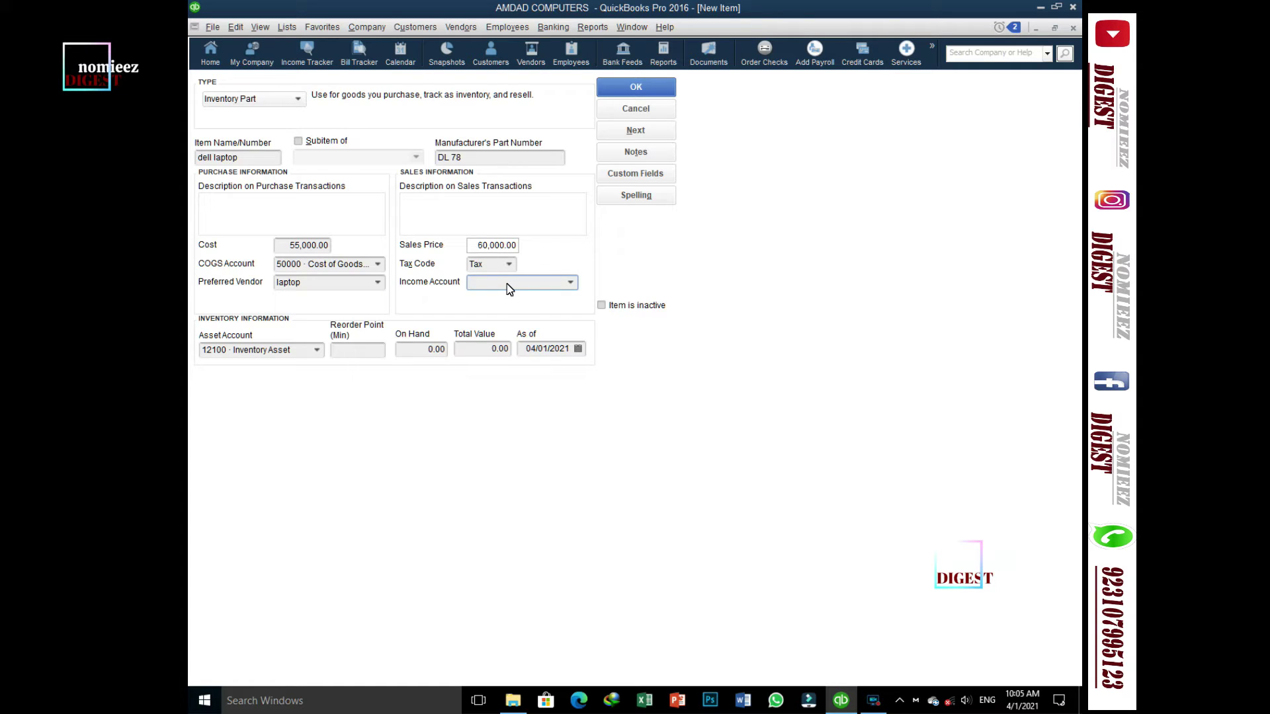
pyautogui.click(570, 283)
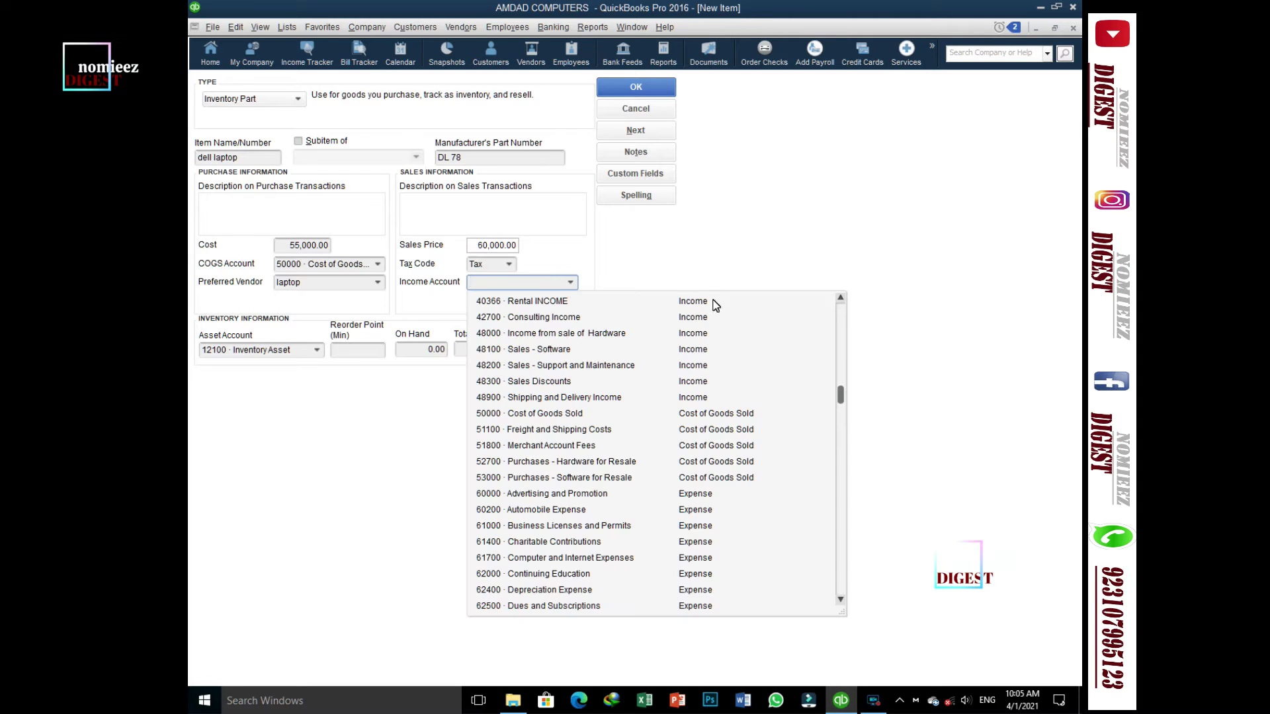
pyautogui.click(563, 335)
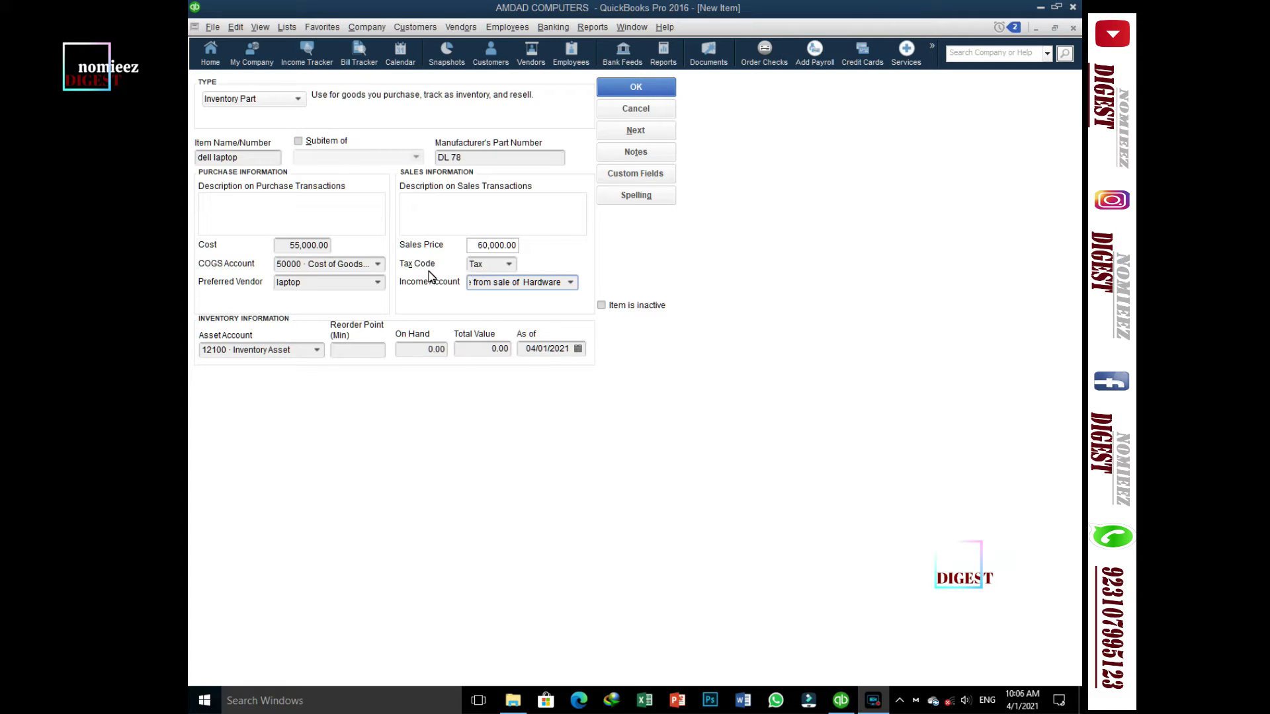
pyautogui.click(511, 267)
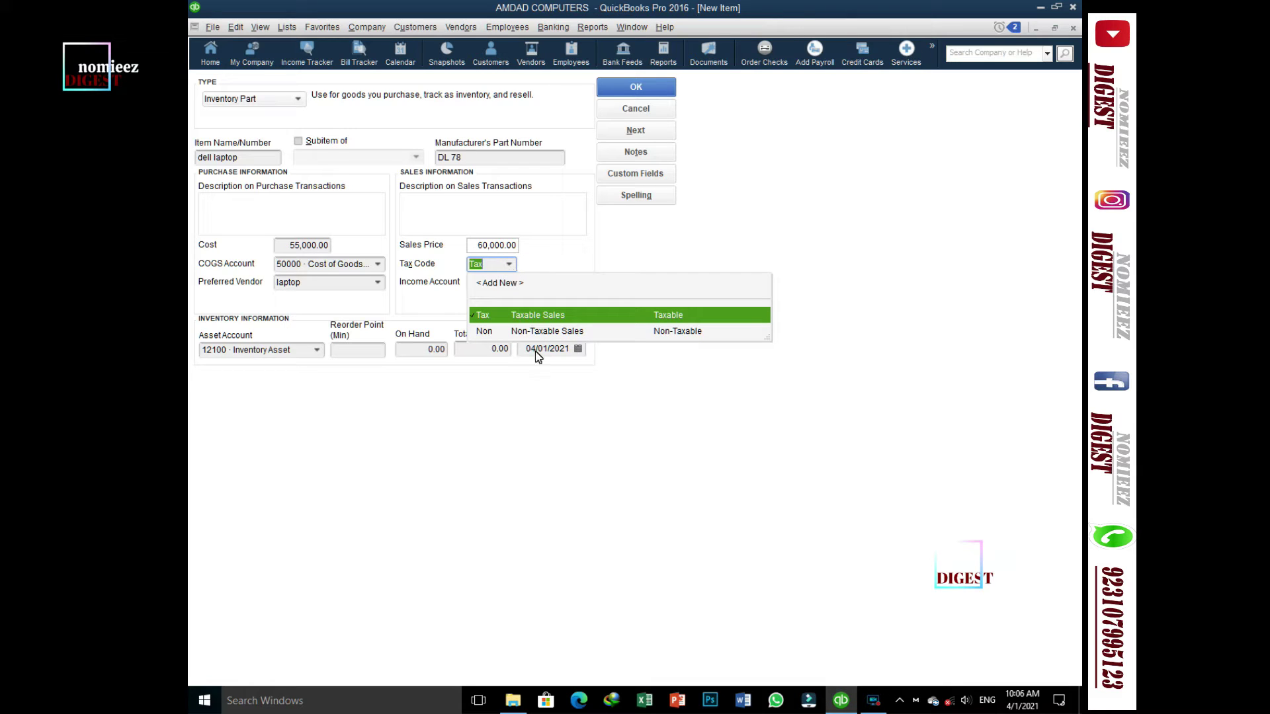
pyautogui.click(517, 318)
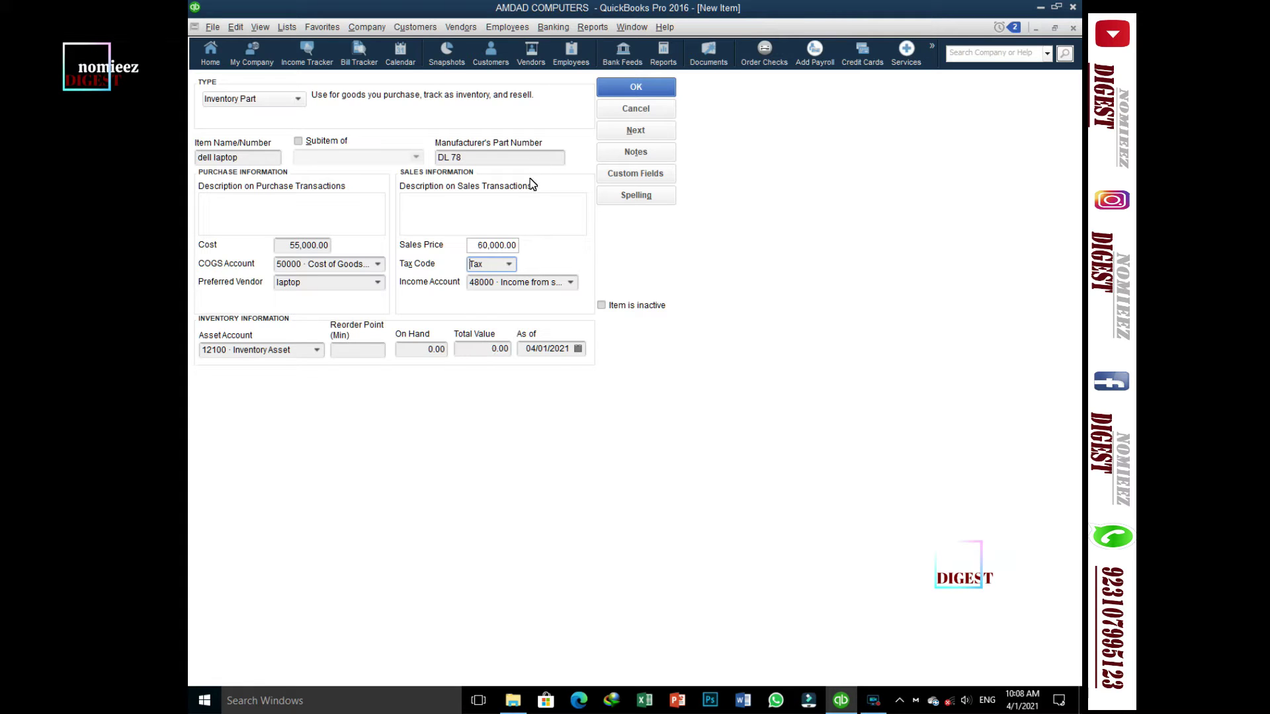
# - Save the dell laptop item and widen the Type column in the item list
pyautogui.click(622, 89)
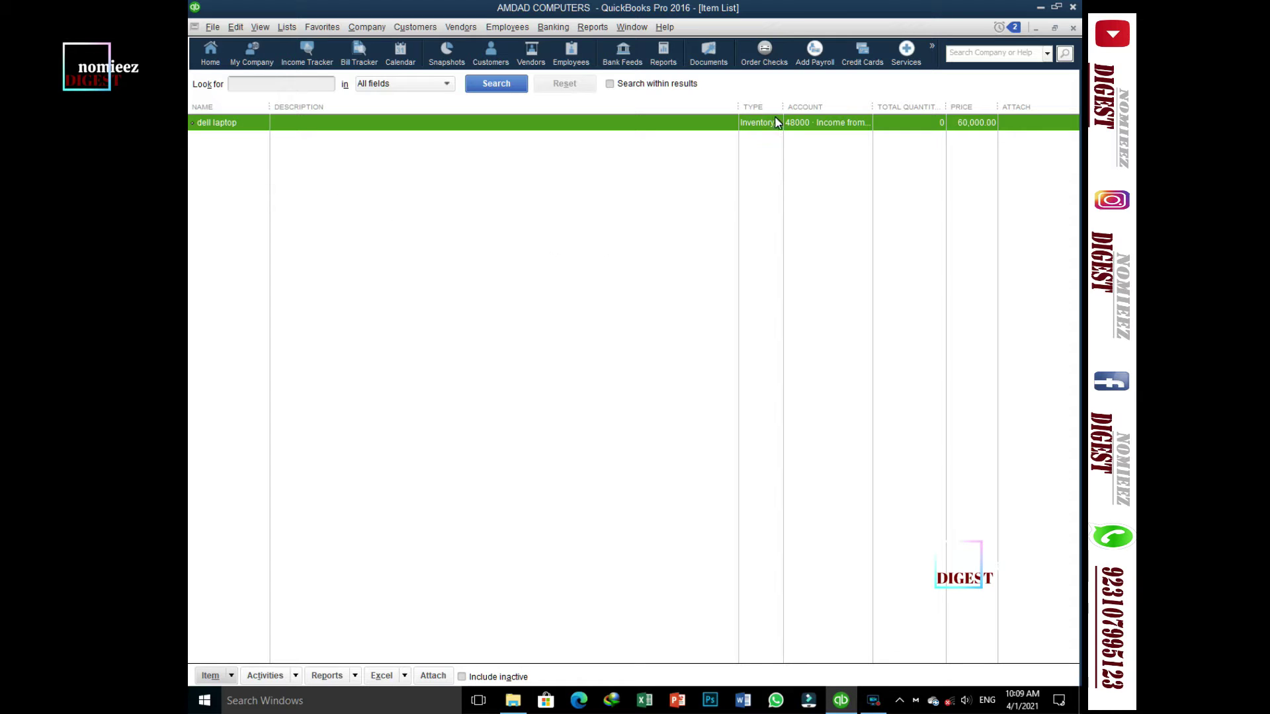
pyautogui.moveTo(737, 109); pyautogui.dragTo(534, 124)
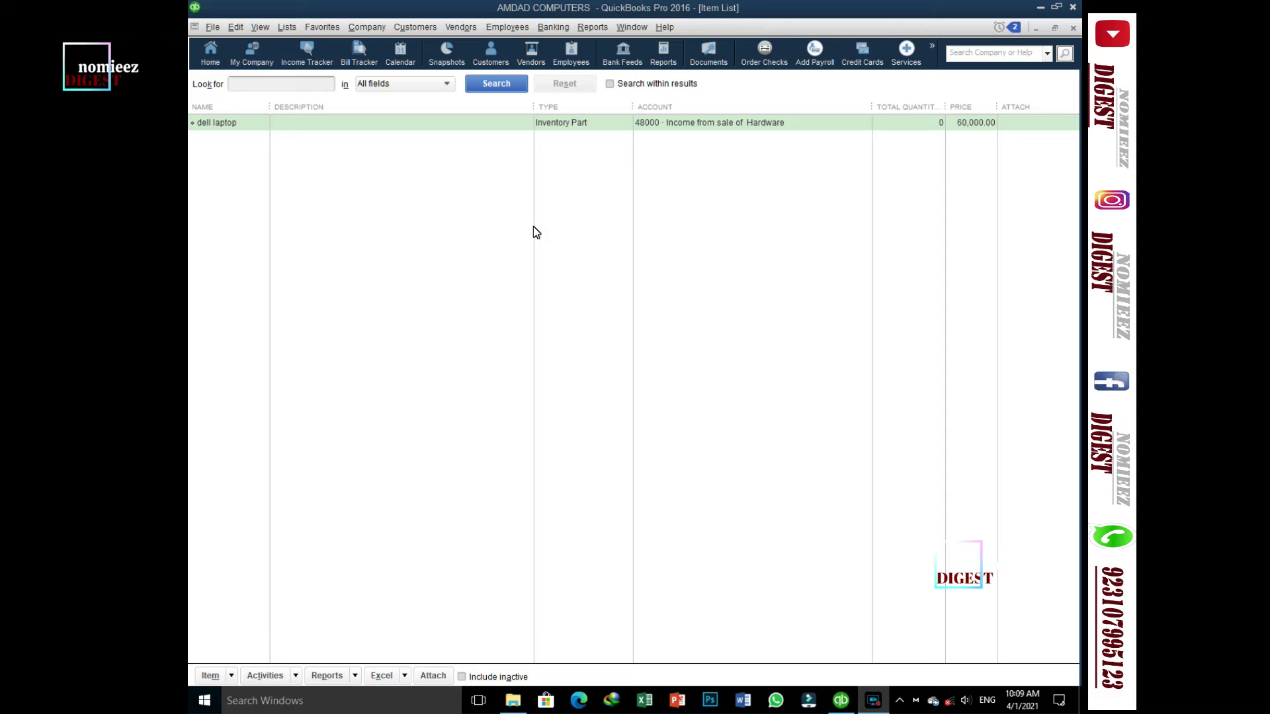
# - Start a new bill for the vendor "laptop" and check the account choices for its first expense line
pyautogui.click(210, 53)
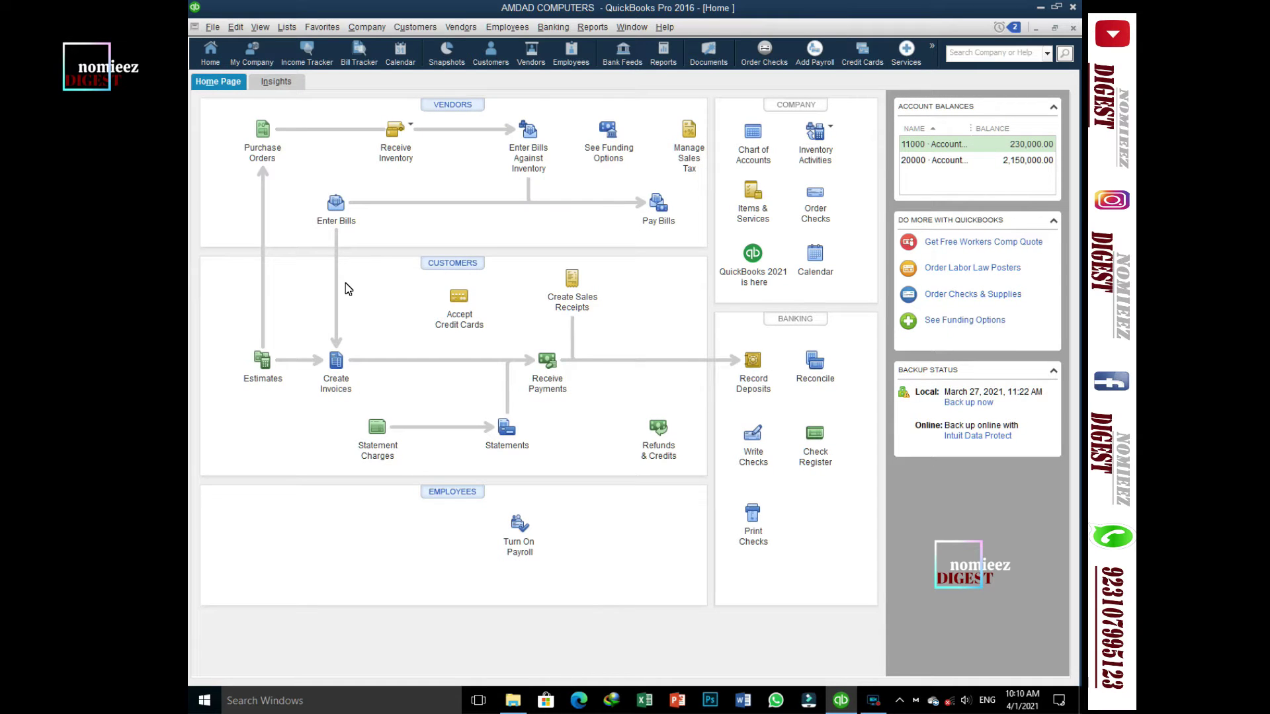
pyautogui.click(336, 216)
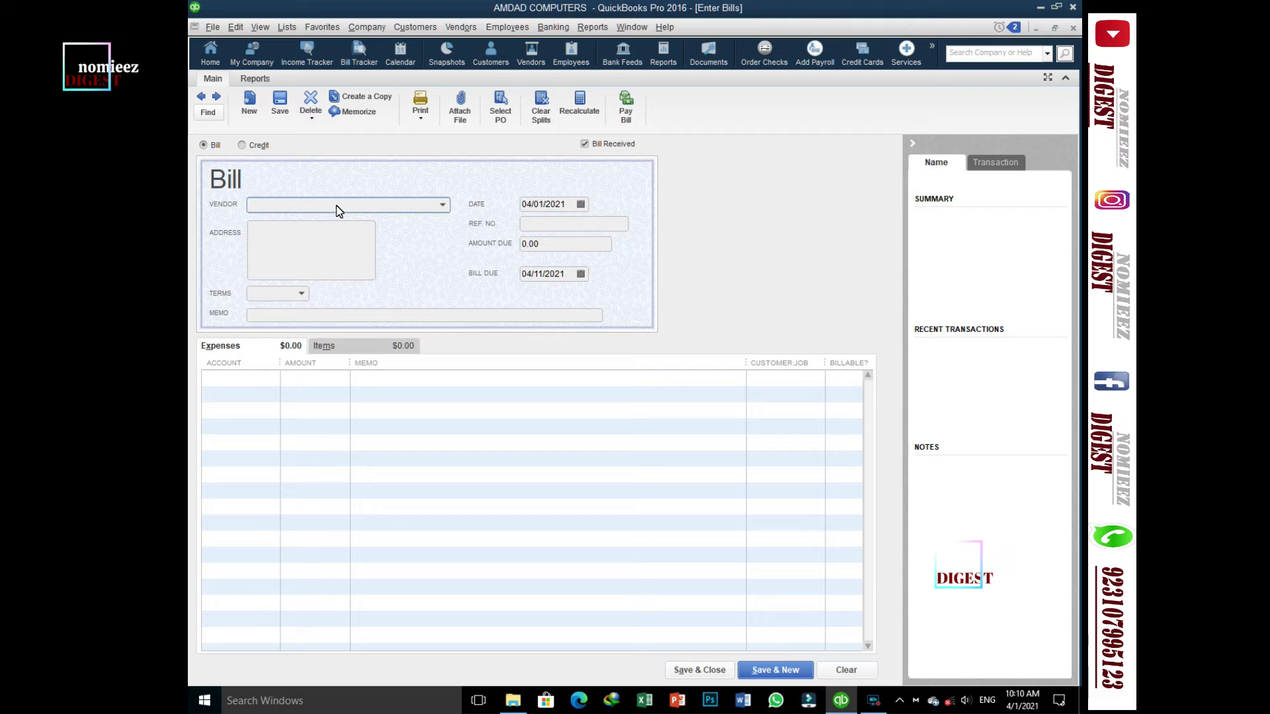
pyautogui.click(442, 206)
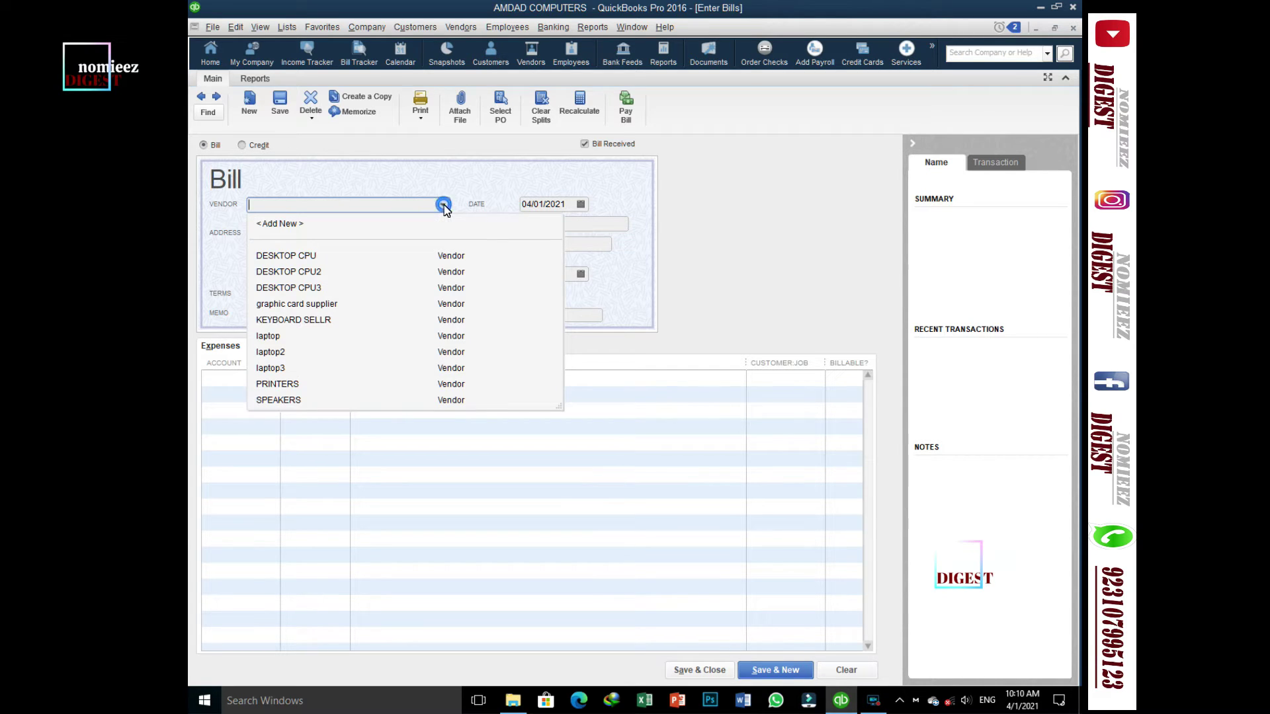
pyautogui.click(276, 338)
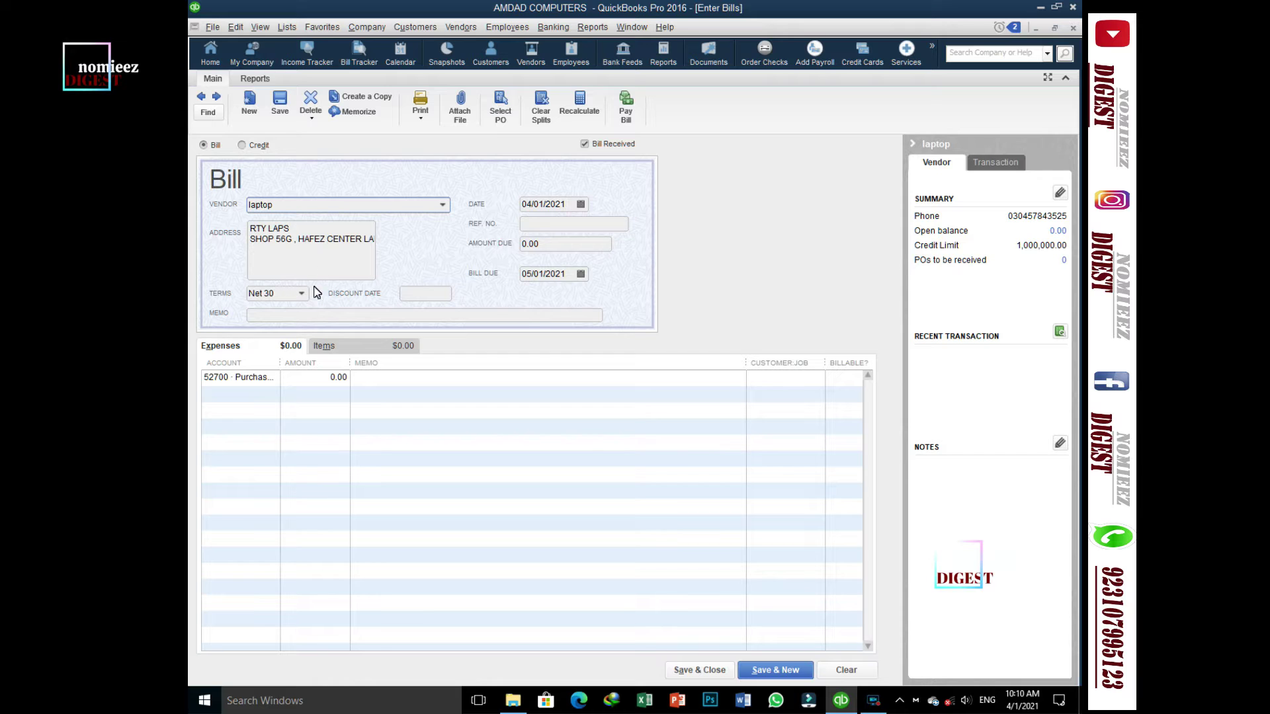
pyautogui.click(254, 383)
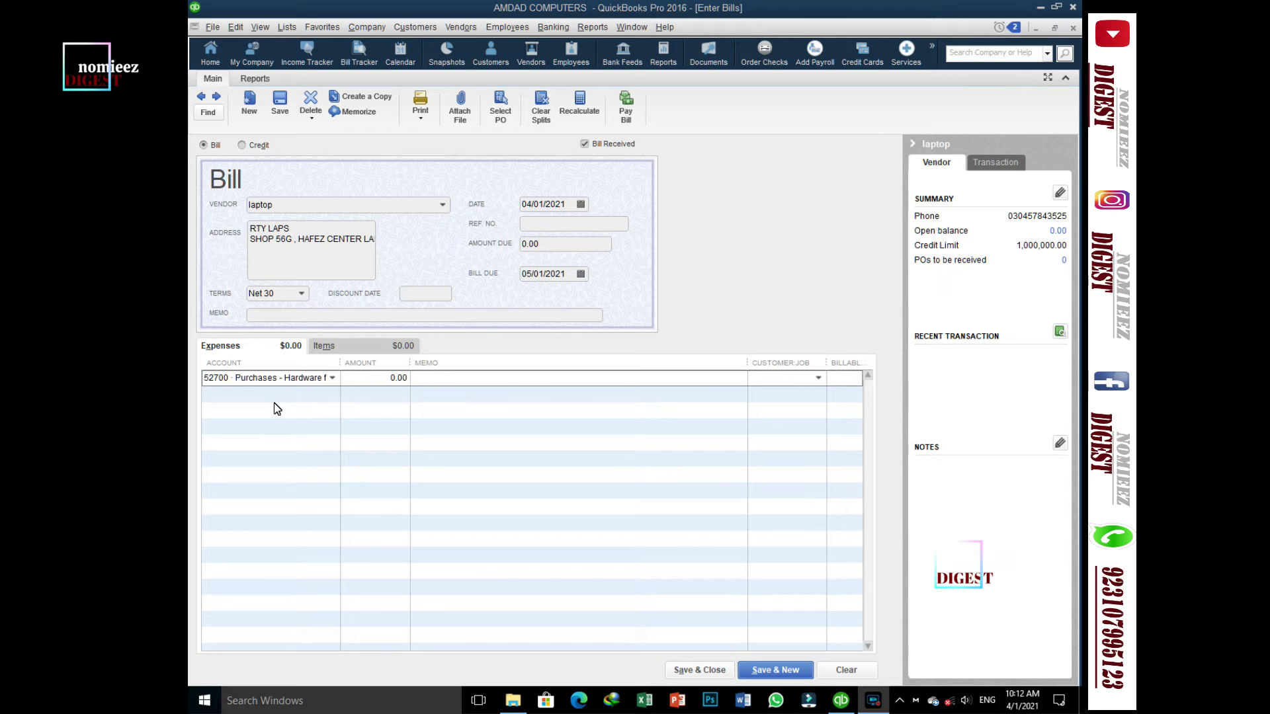
pyautogui.click(332, 379)
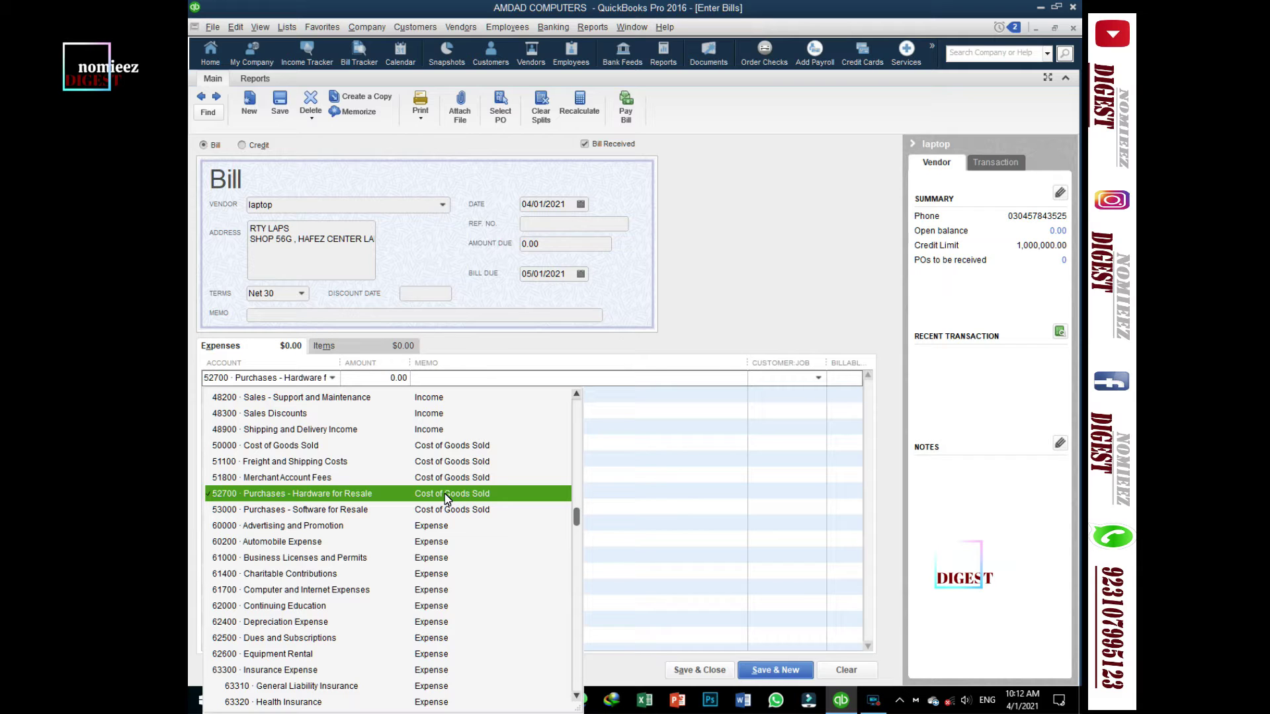
# - Add the dell laptop item with quantity 10 to the bill's item lines, then save and close the bill
pyautogui.click(360, 351)
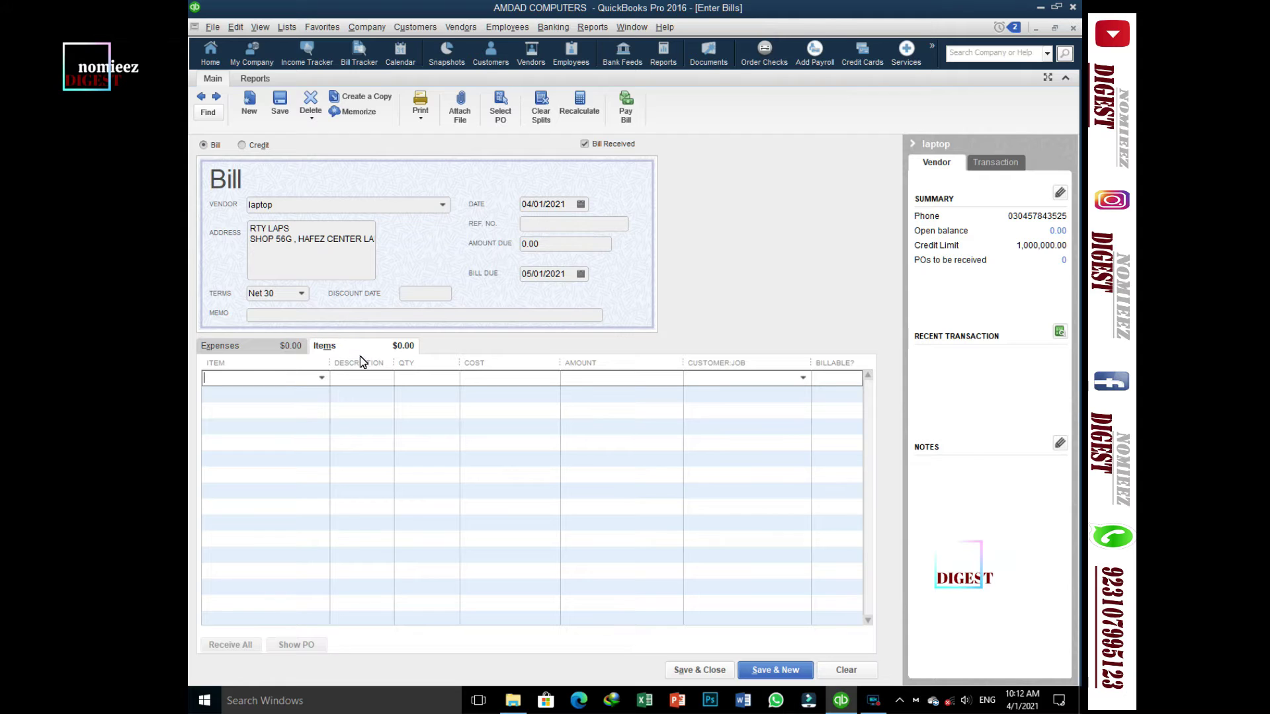
pyautogui.click(321, 378)
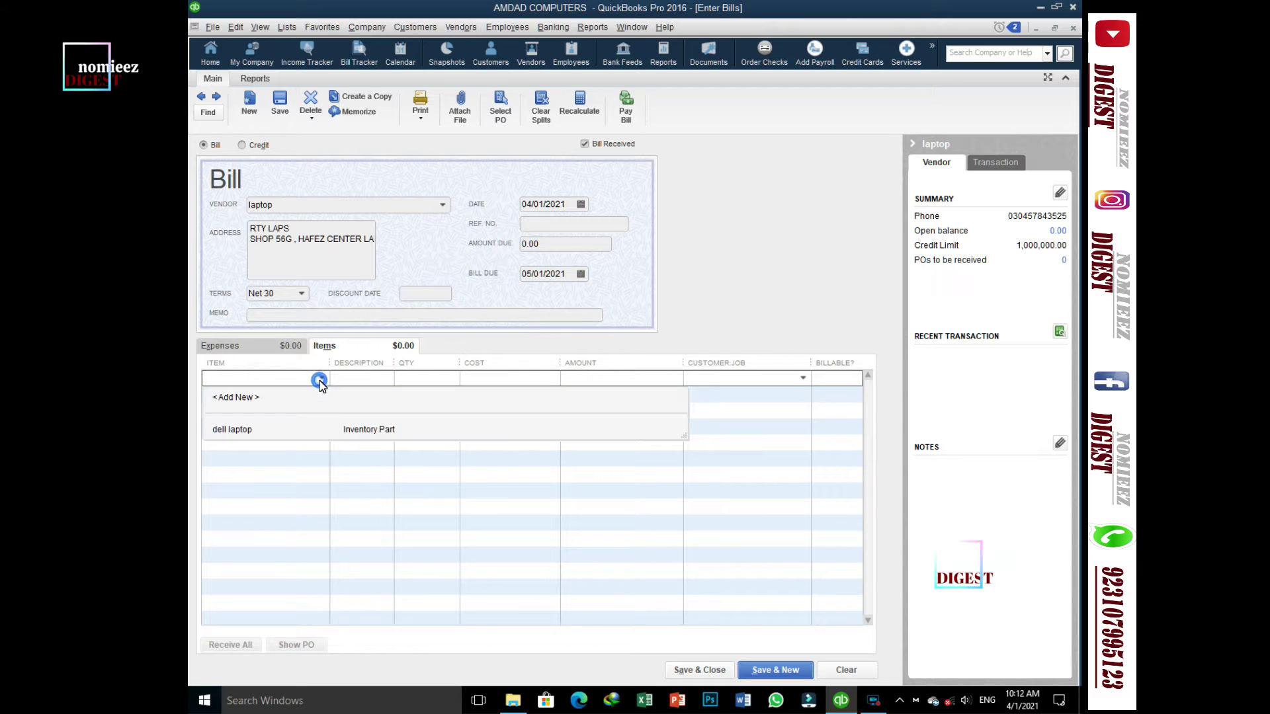
pyautogui.click(359, 431)
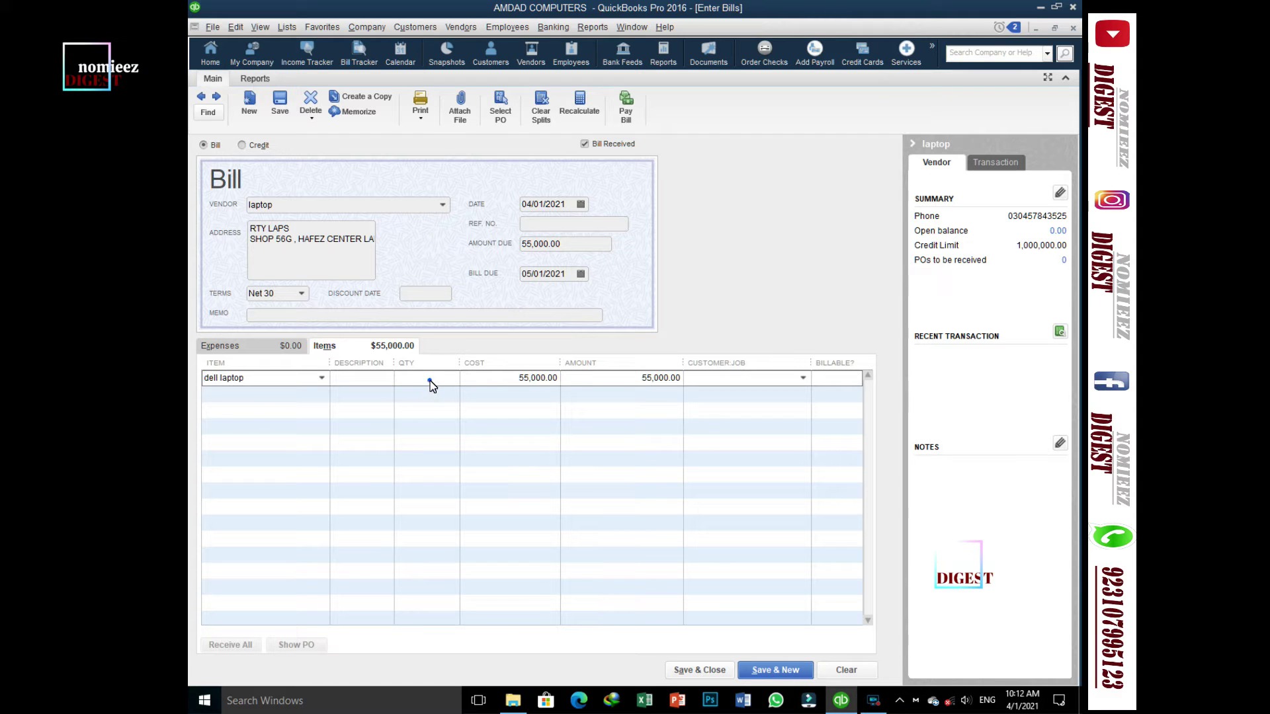
pyautogui.click(431, 380)
pyautogui.write('0')
pyautogui.write('10')
pyautogui.click(642, 381)
pyautogui.click(688, 673)
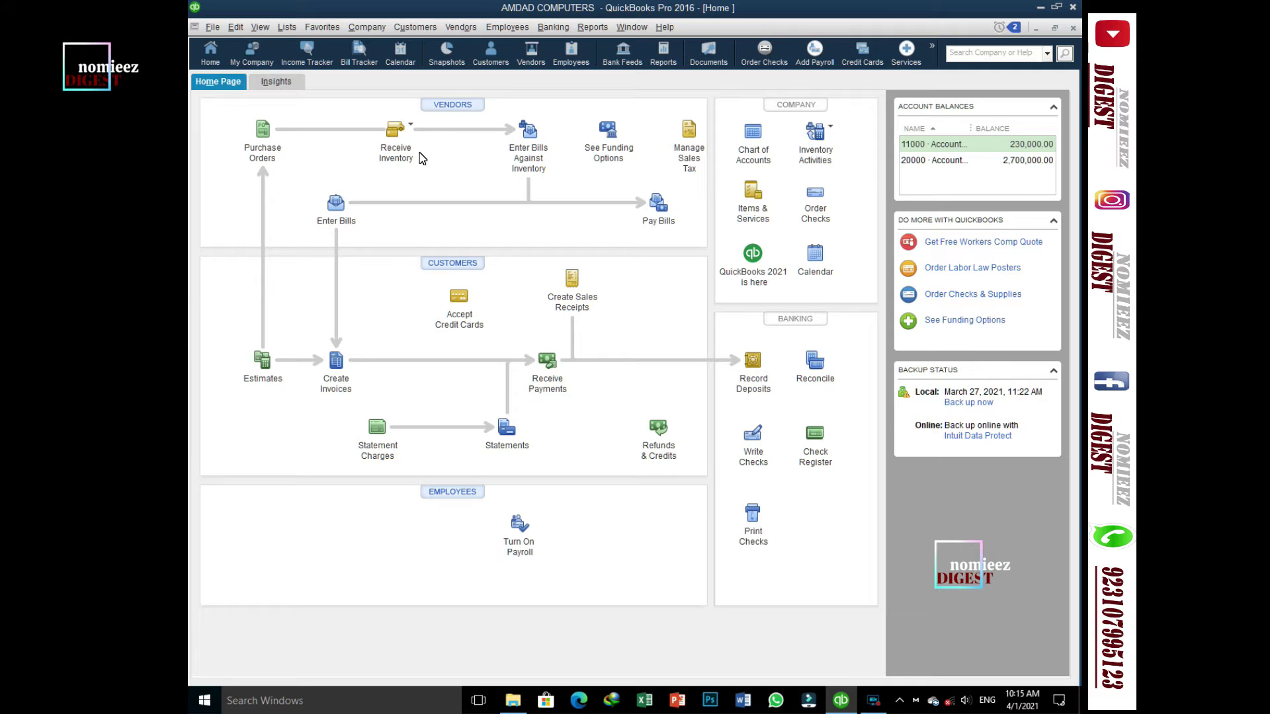
# - Check the "laptop" vendor's balance and bill transaction, and the dell laptop's total quantity in the item list
pyautogui.click(469, 106)
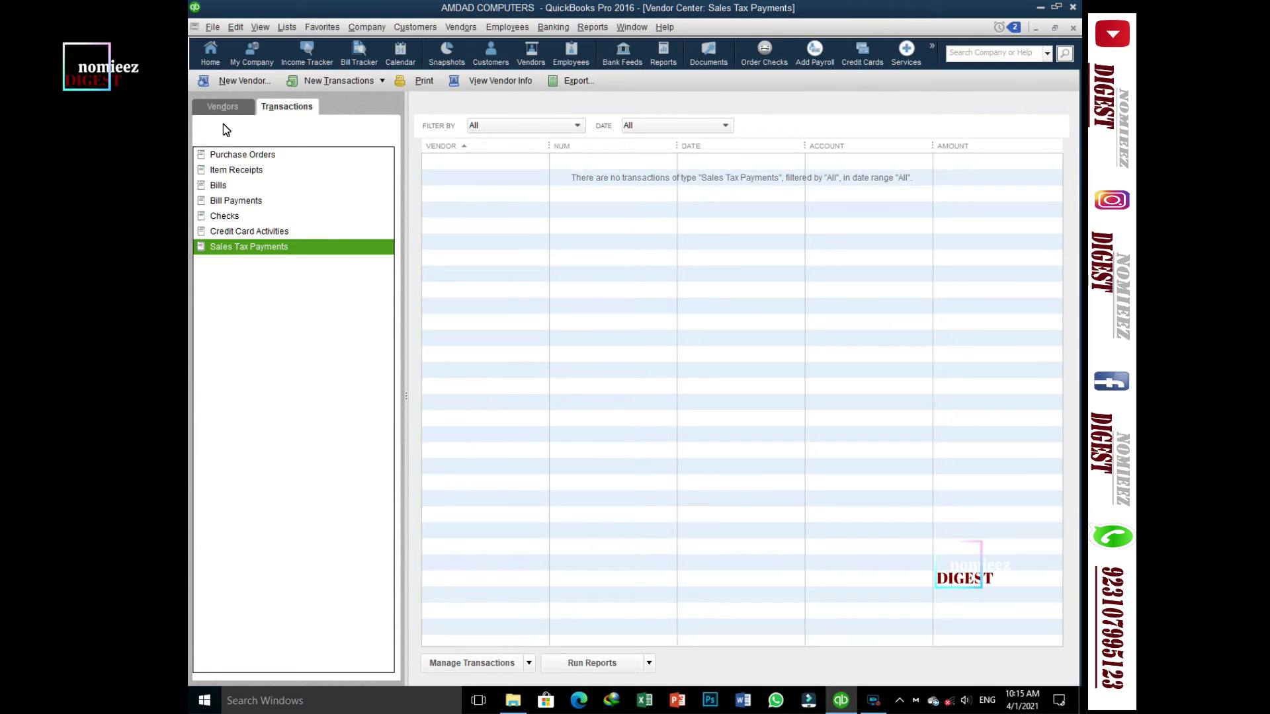
pyautogui.click(222, 106)
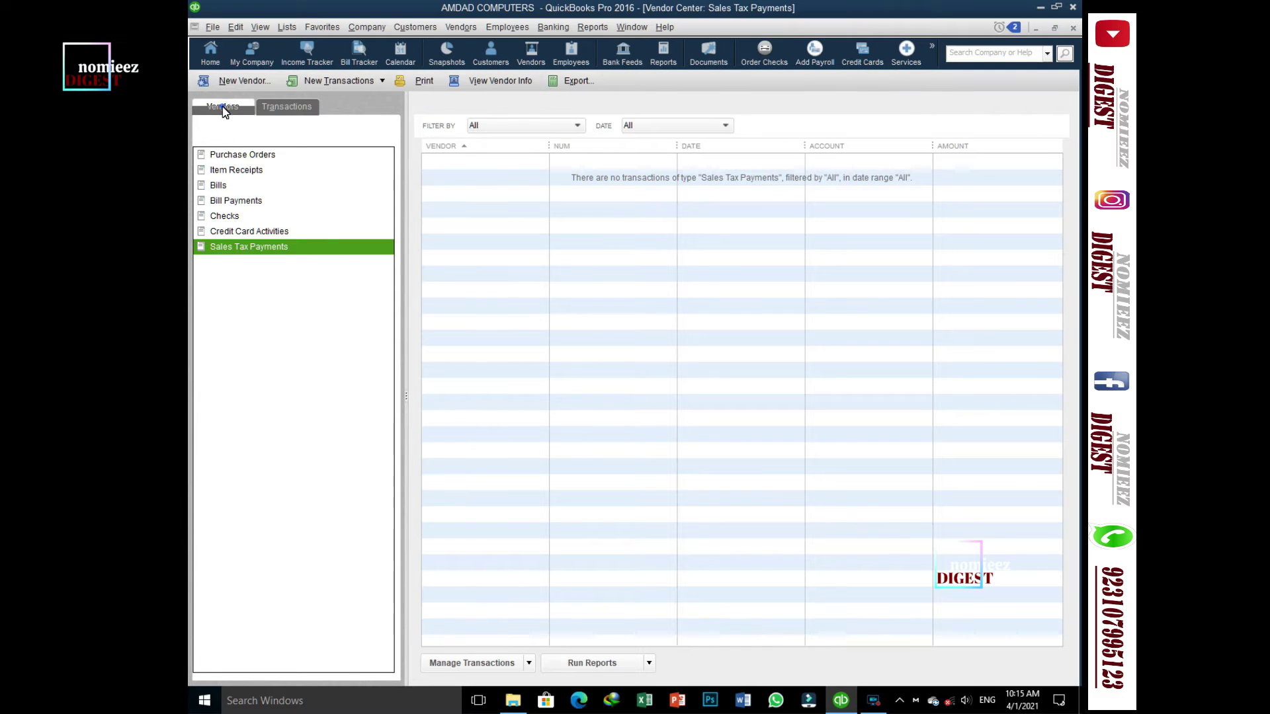
pyautogui.click(235, 281)
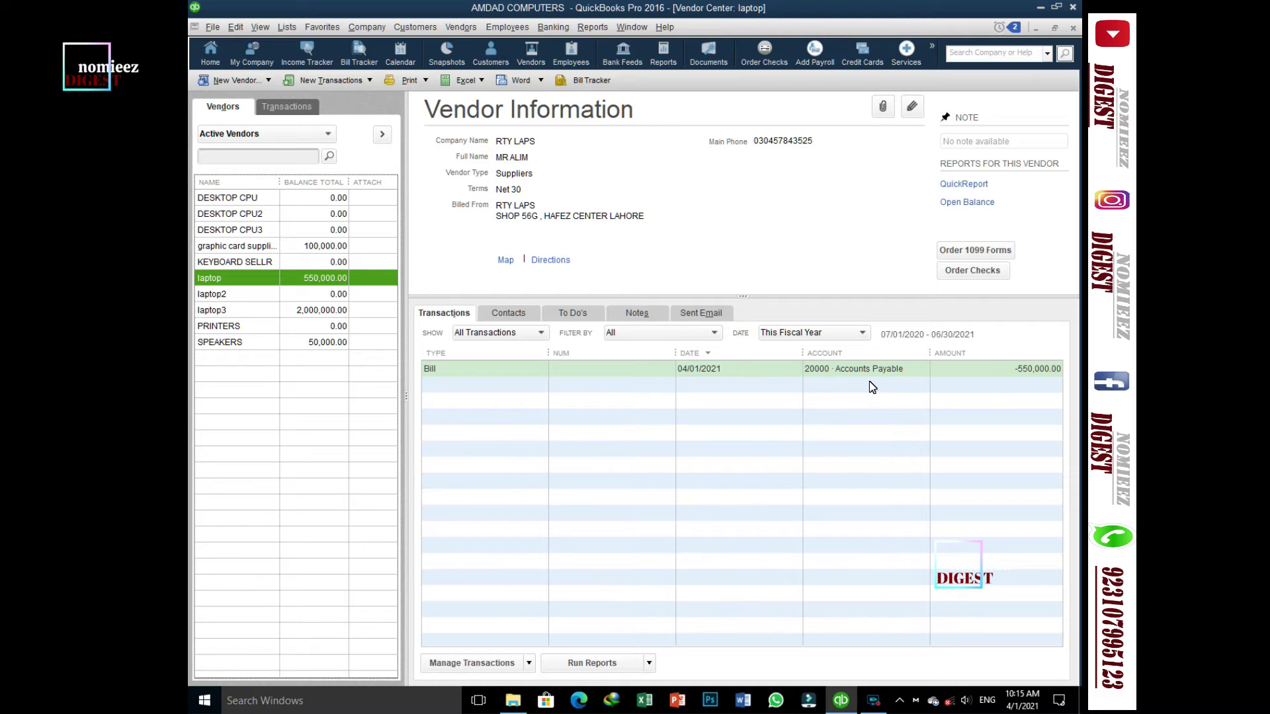
pyautogui.click(668, 360)
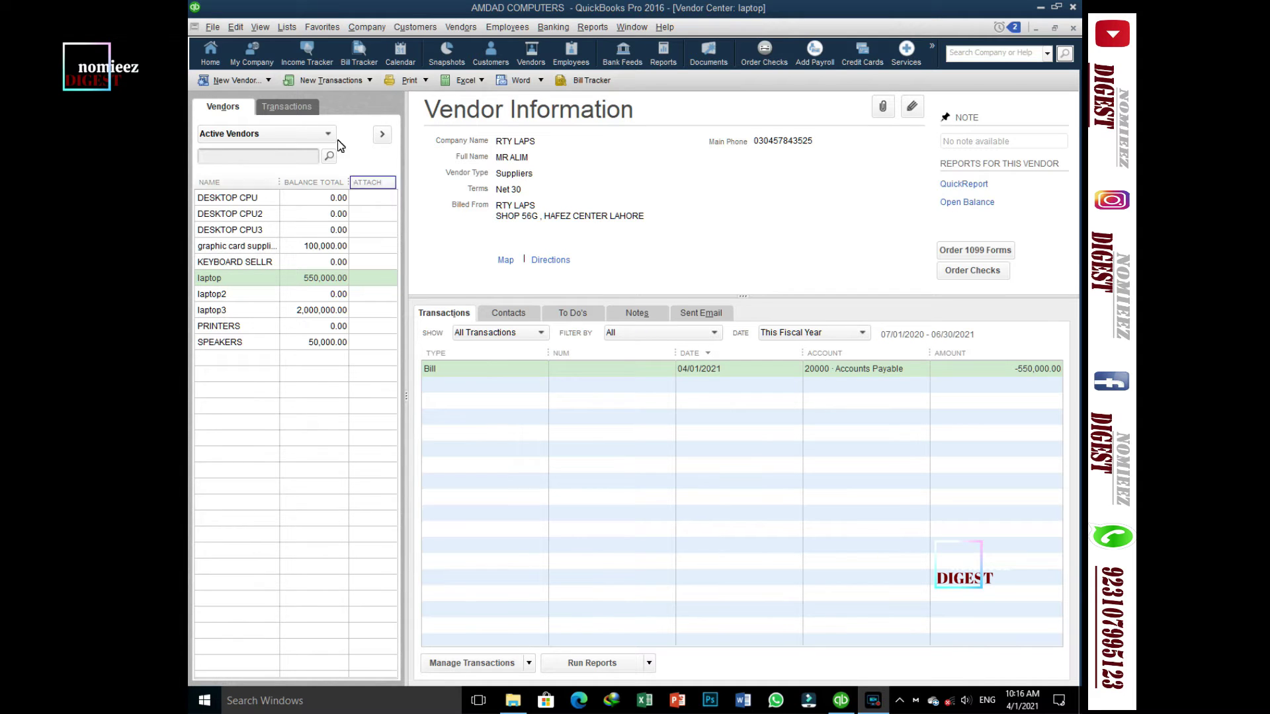
pyautogui.click(286, 27)
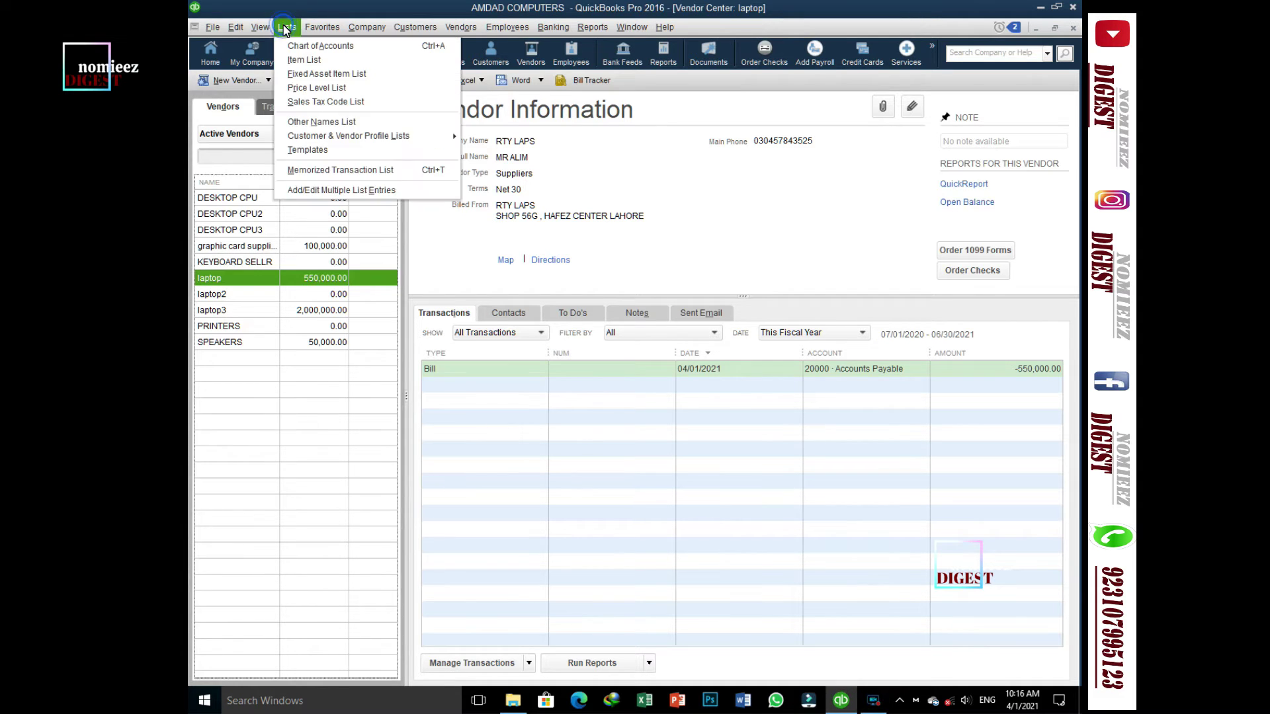
pyautogui.click(304, 60)
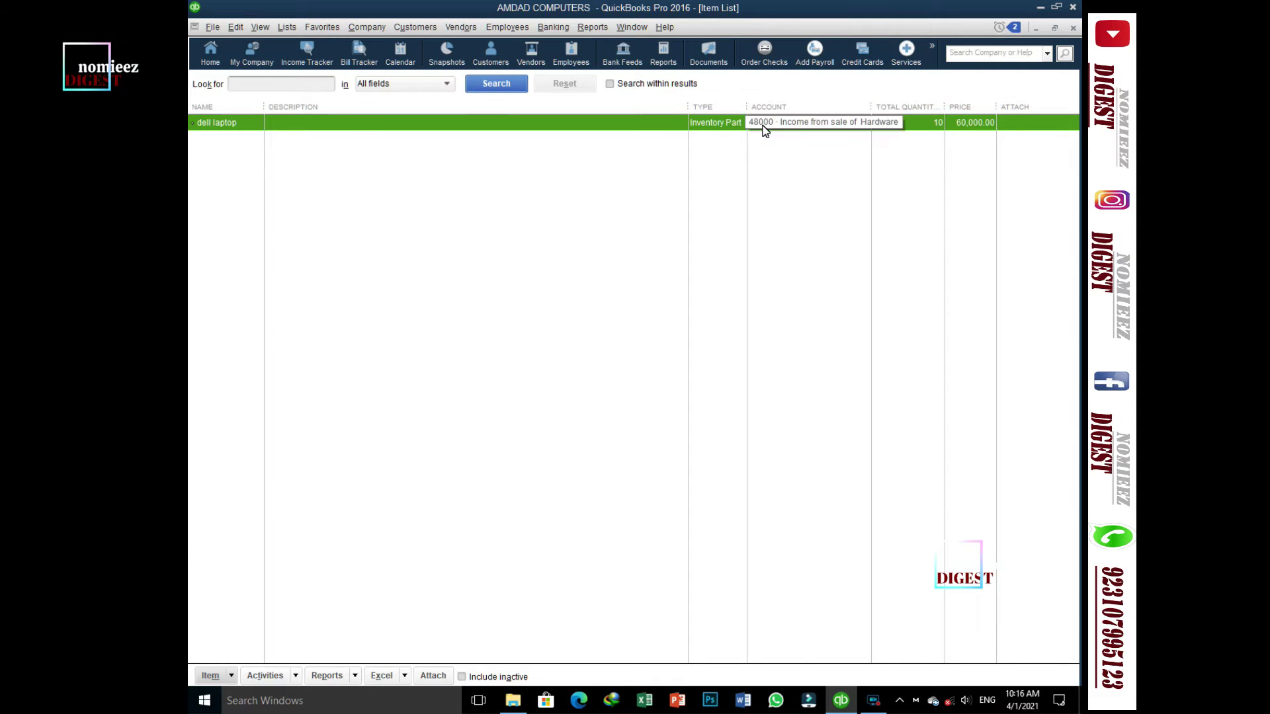
# - Start another new item from the item list with the type Service
pyautogui.click(231, 676)
pyautogui.click(230, 444)
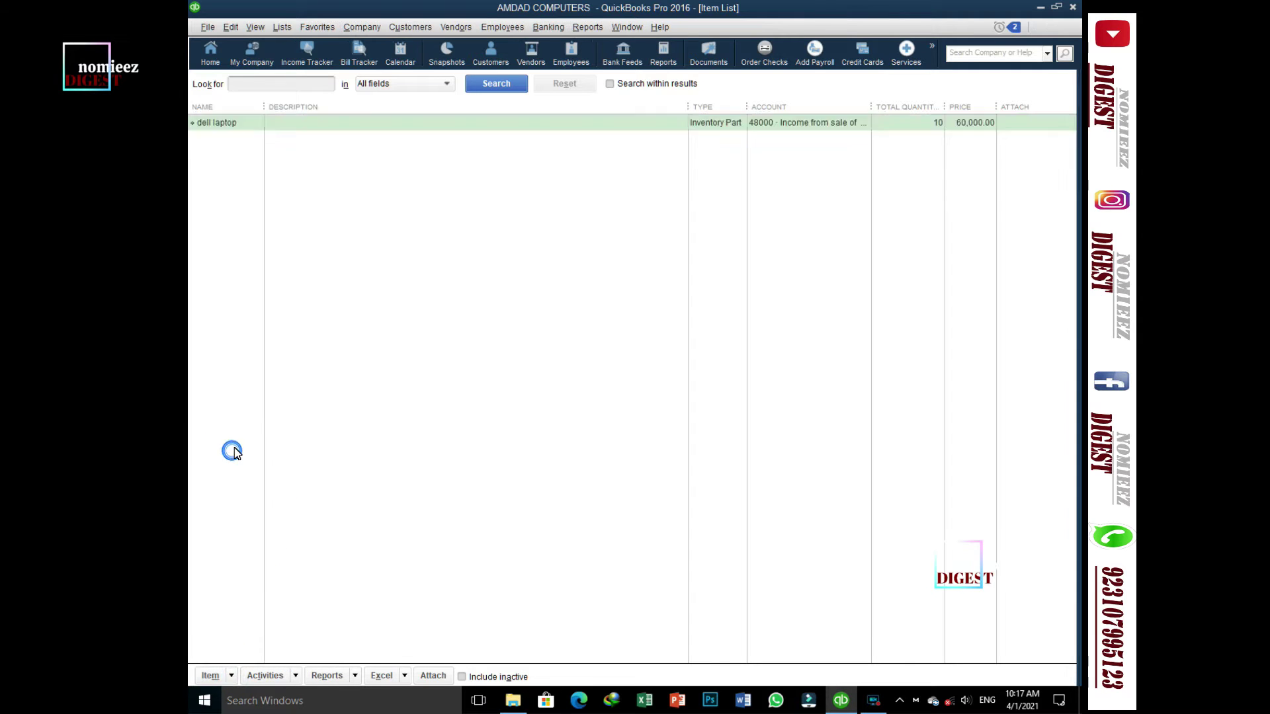
pyautogui.click(250, 99)
pyautogui.click(236, 161)
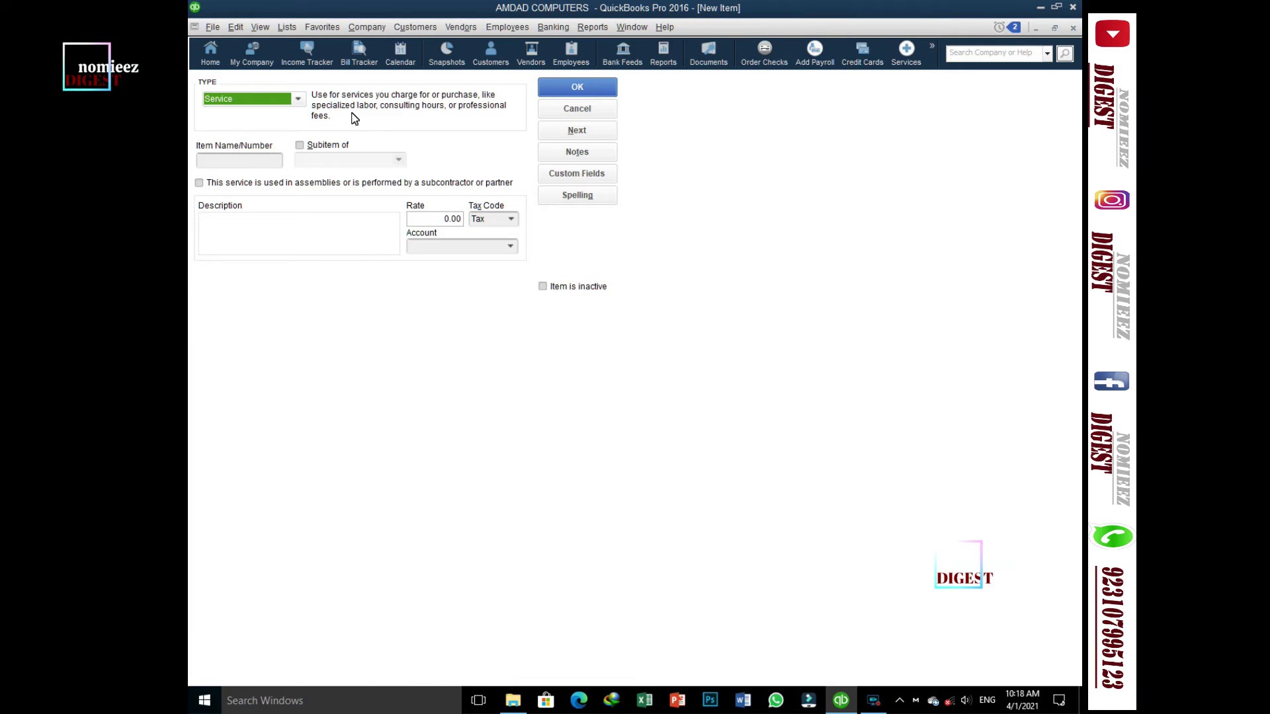
# - Name the service item "CONSULTING HOURS" and mark it as used in assemblies or performed by a subcontractor or partner
pyautogui.click(262, 162)
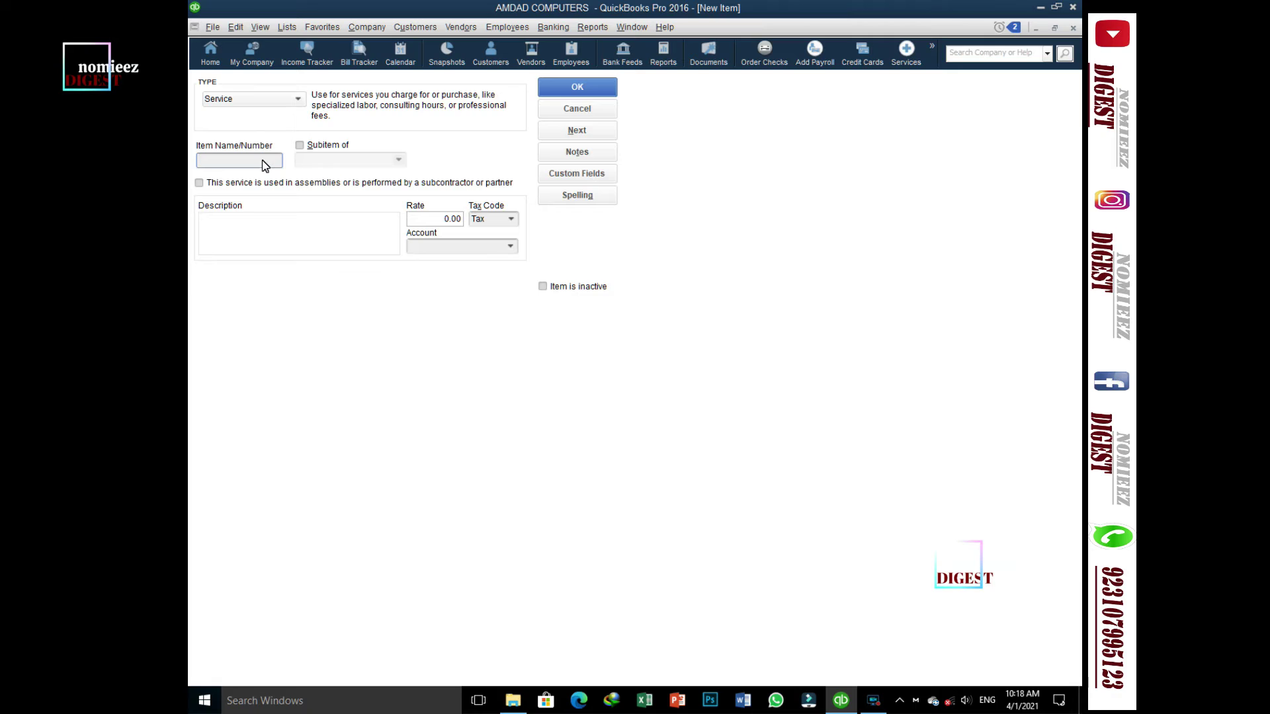
pyautogui.write('CONSUK')
pyautogui.press('BackSpace')
pyautogui.write('LTIN')
pyautogui.write('G HOURS')
pyautogui.click(199, 183)
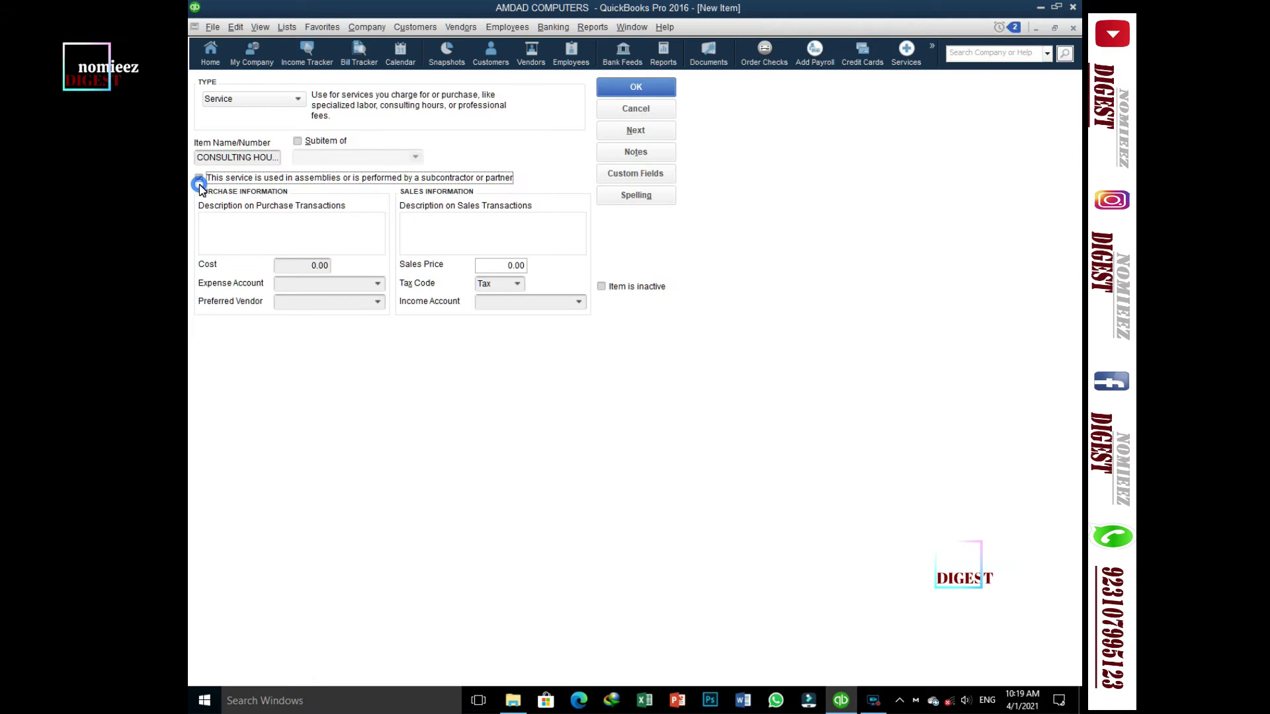
# - Set the consulting service's purchase cost to 5,000 and its expense account to 66700 · Professional Fees
pyautogui.click(295, 267)
pyautogui.write('500')
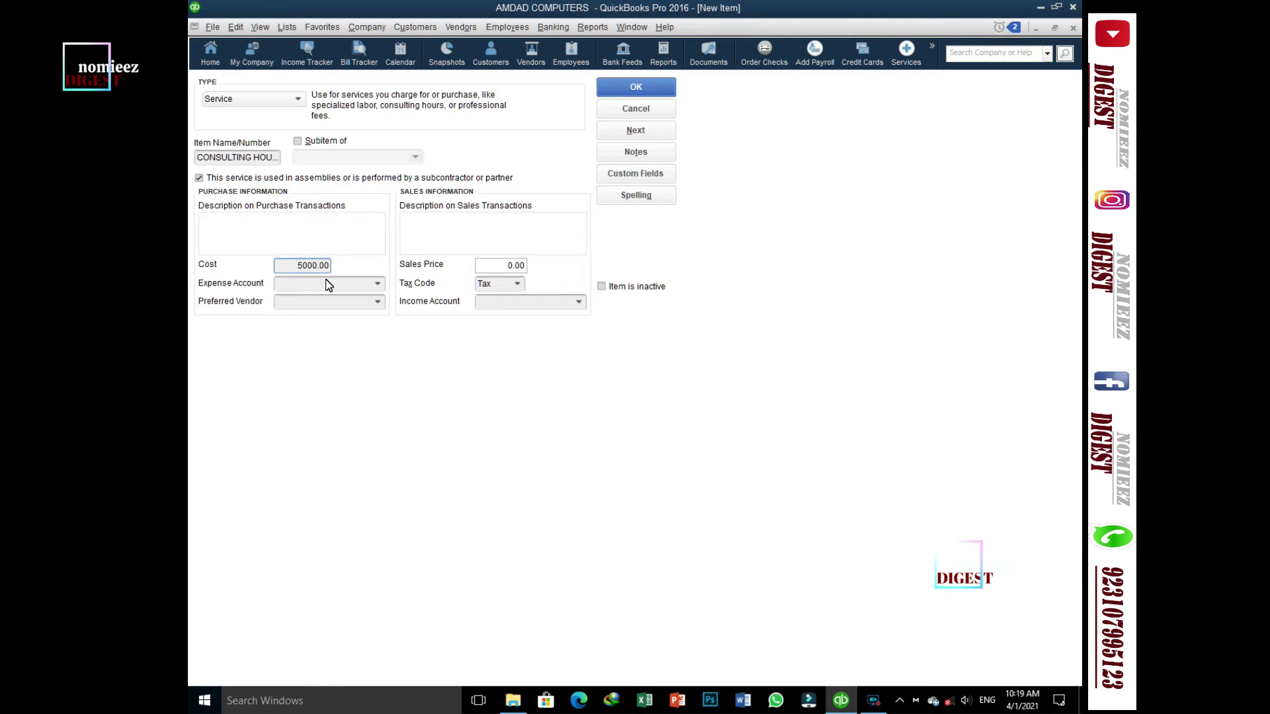
pyautogui.press('BackSpace')
pyautogui.press('BackSpace')
pyautogui.write('500')
pyautogui.click(377, 283)
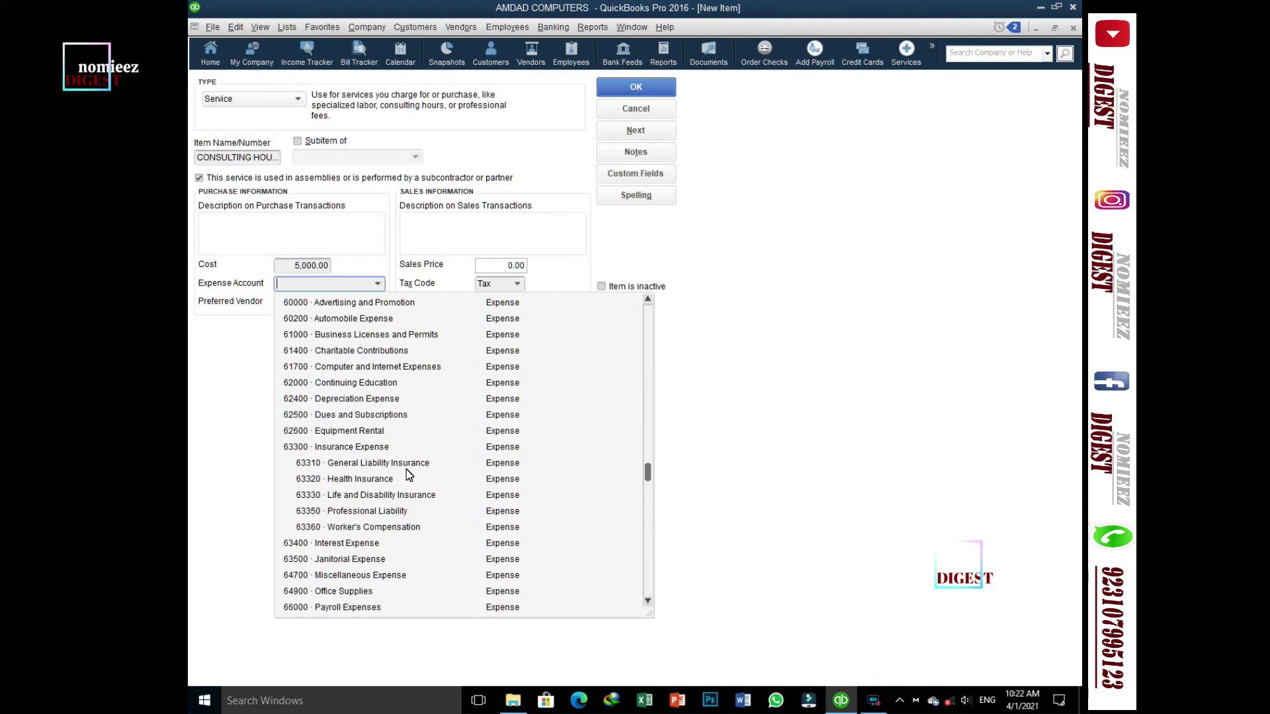
pyautogui.scroll(-6, 408, 483)
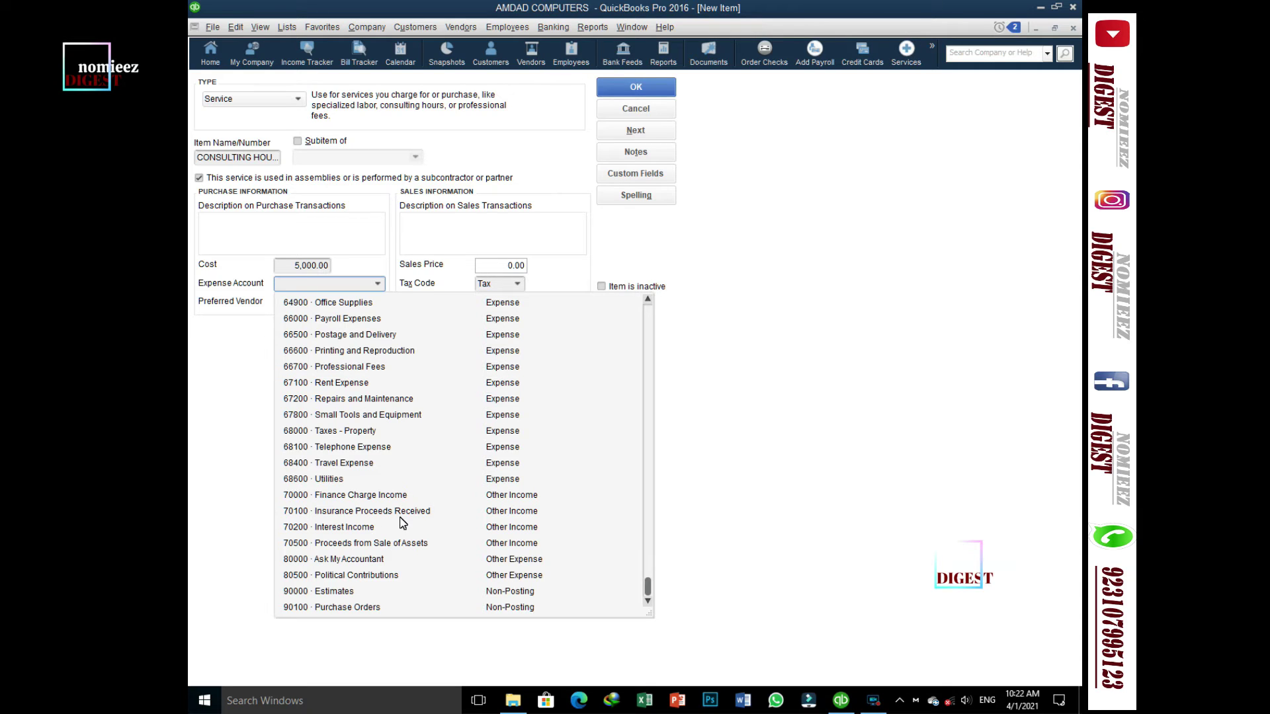
pyautogui.scroll(2, 388, 493)
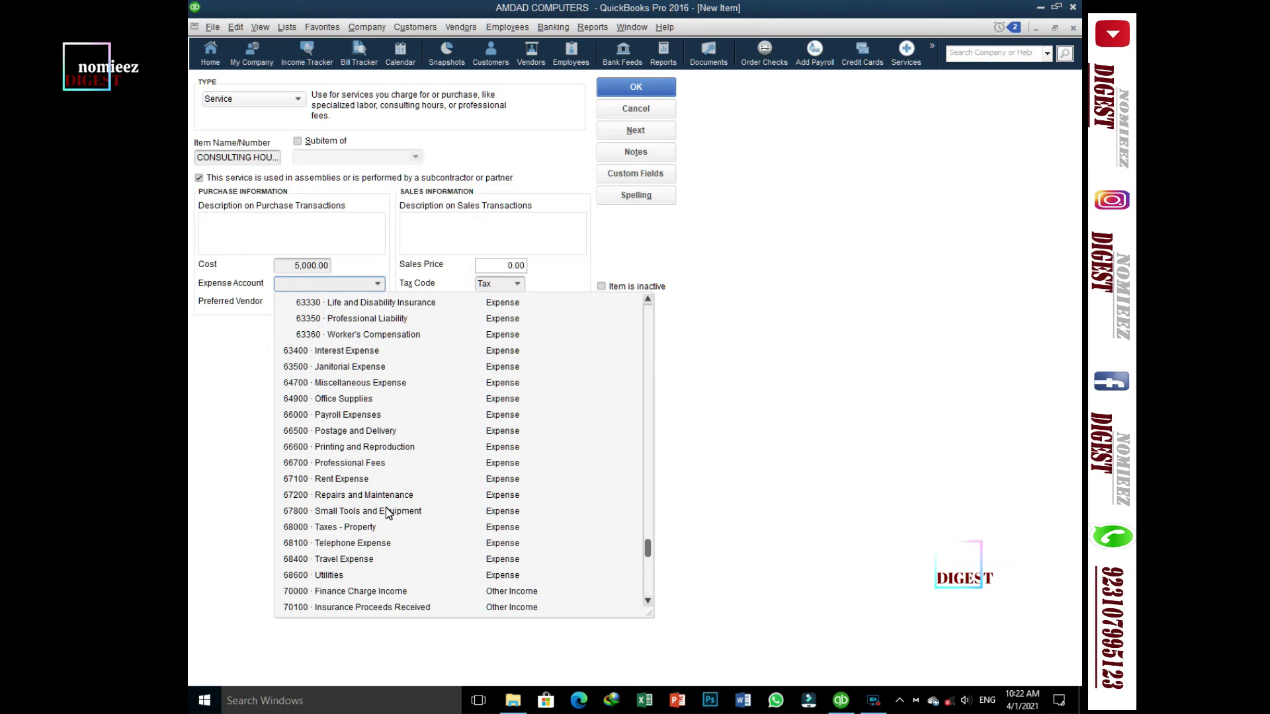
pyautogui.click(367, 464)
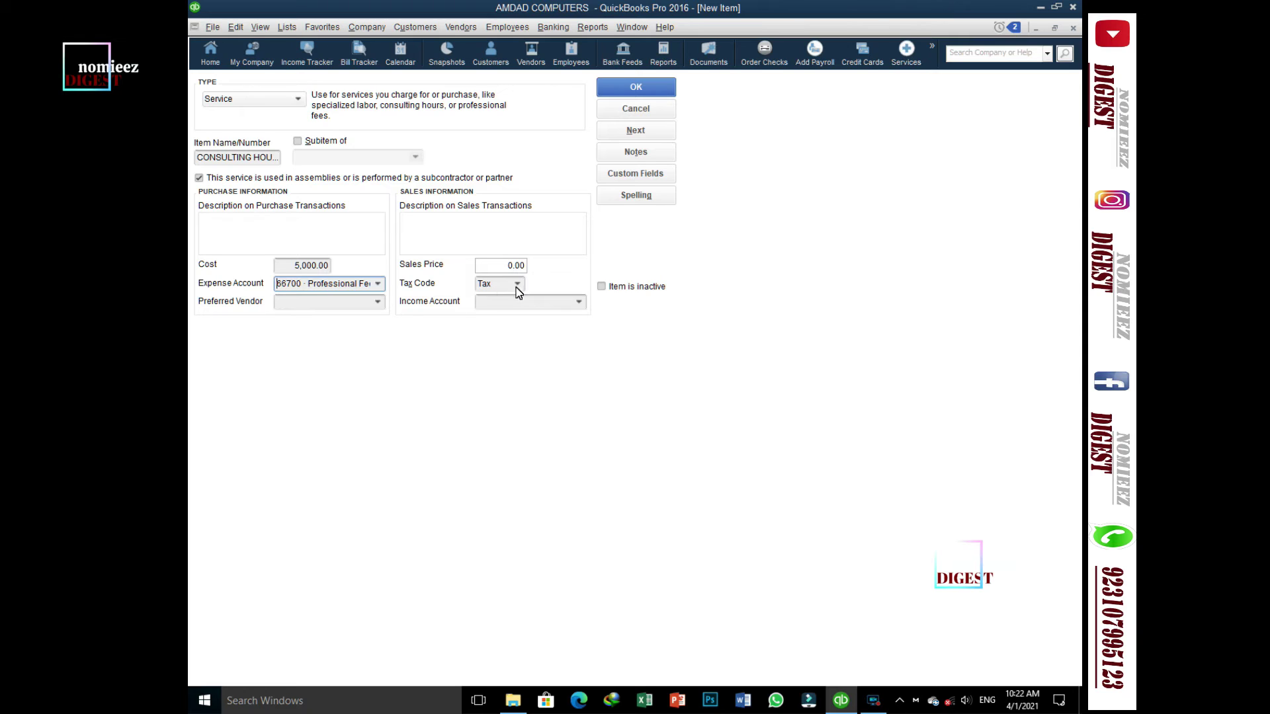
# - Set the consulting service's sales price to 6,000 and income account to 42700 · Consulting Income, and save the item
pyautogui.click(495, 264)
pyautogui.click(555, 303)
pyautogui.click(584, 303)
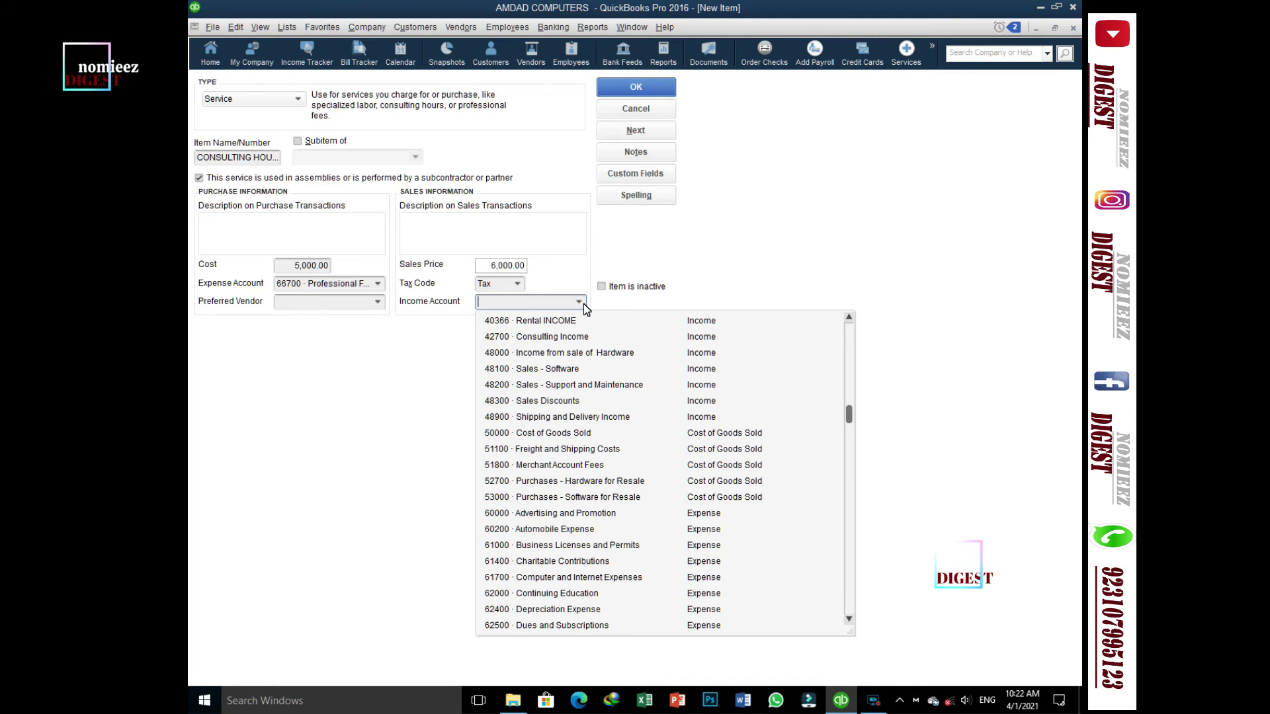
pyautogui.click(580, 338)
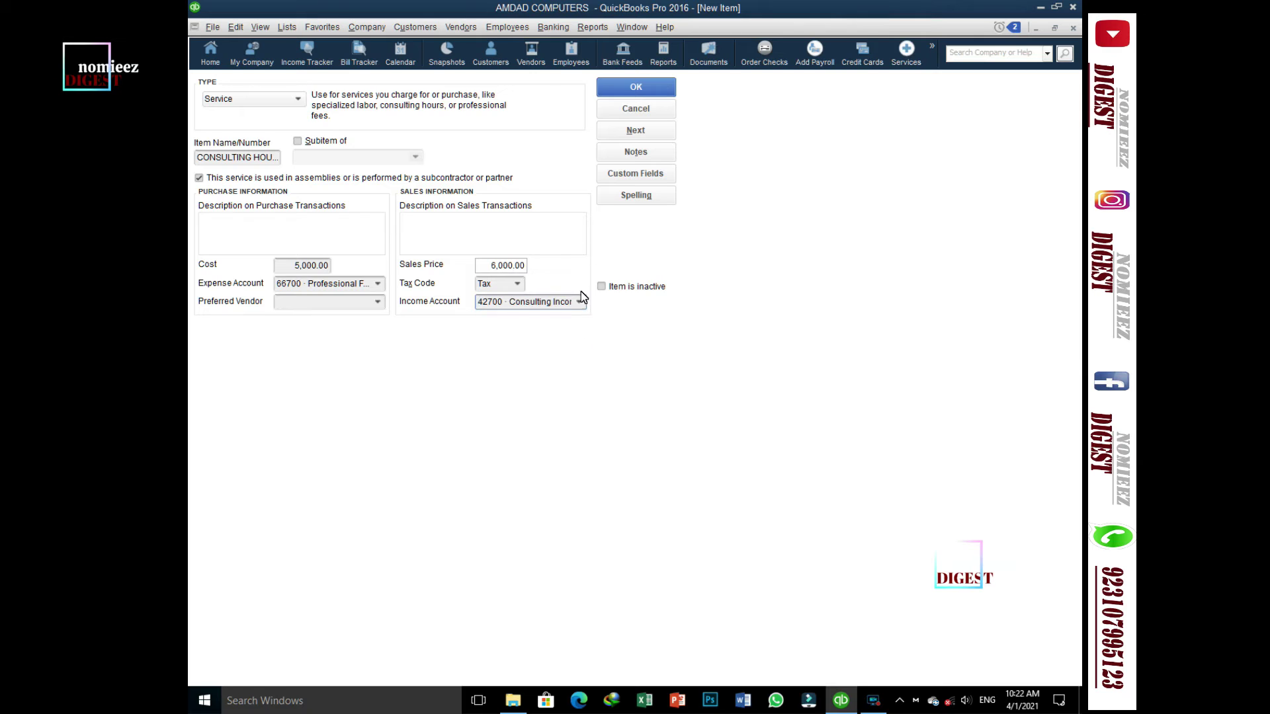
pyautogui.click(637, 89)
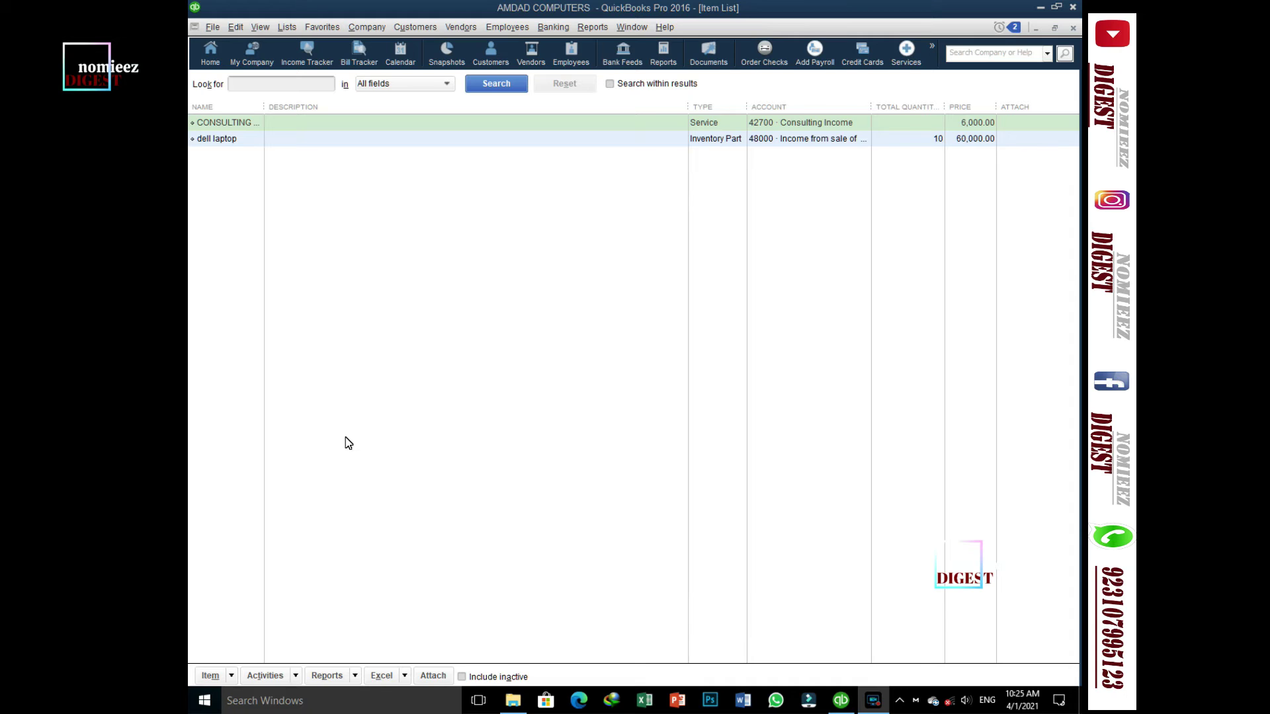
# - Create a new Other Charge item named "DELIVERY CHARGES" and mark it as used in assemblies or a reimbursable charge
pyautogui.click(231, 682)
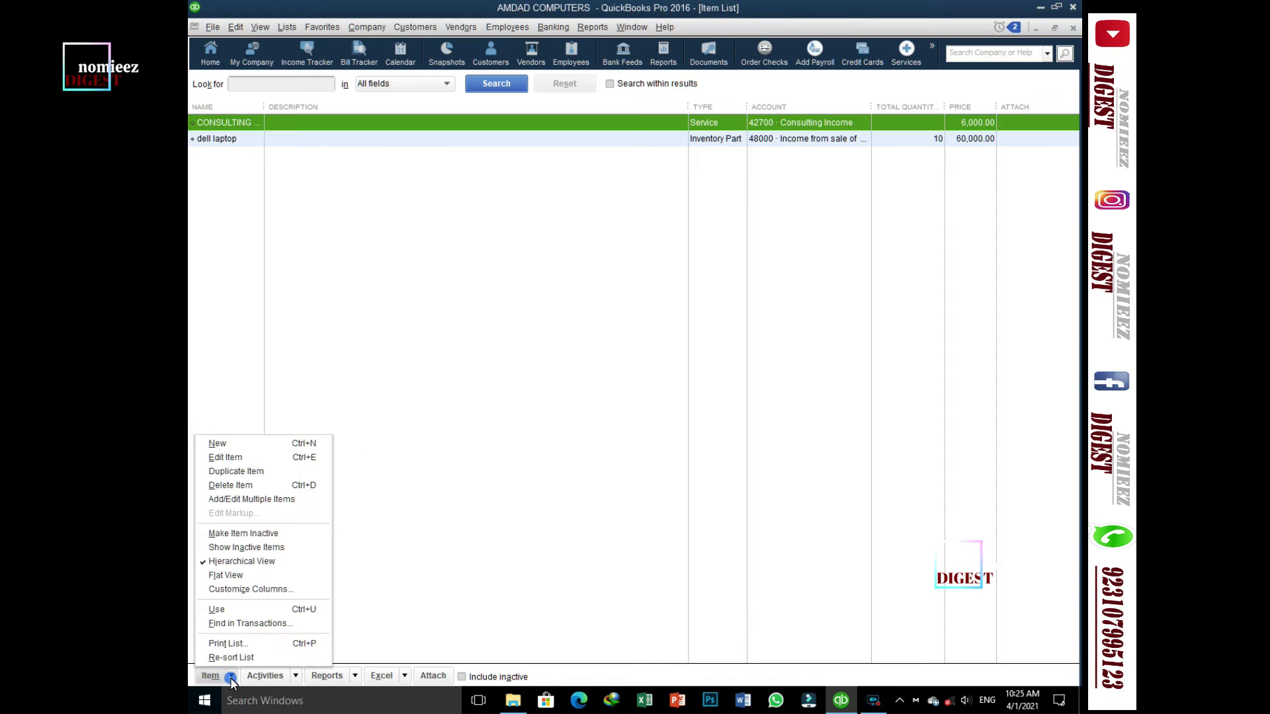
pyautogui.click(244, 446)
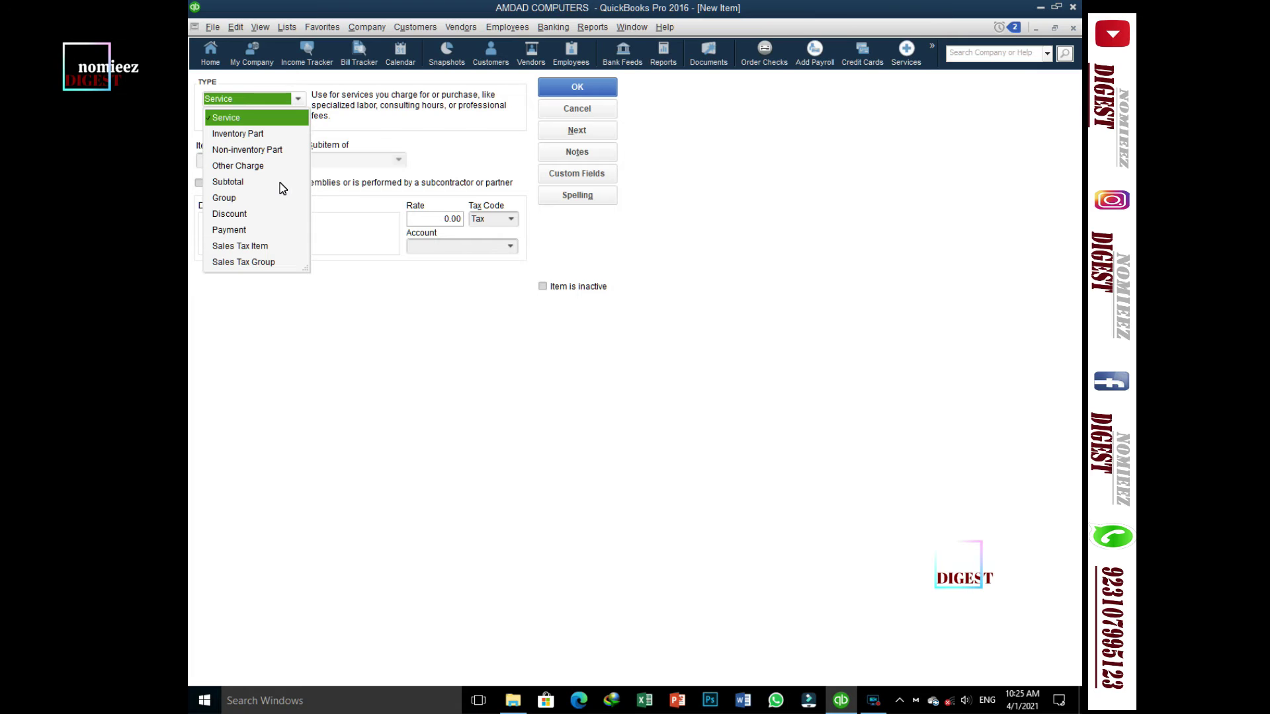
pyautogui.click(238, 166)
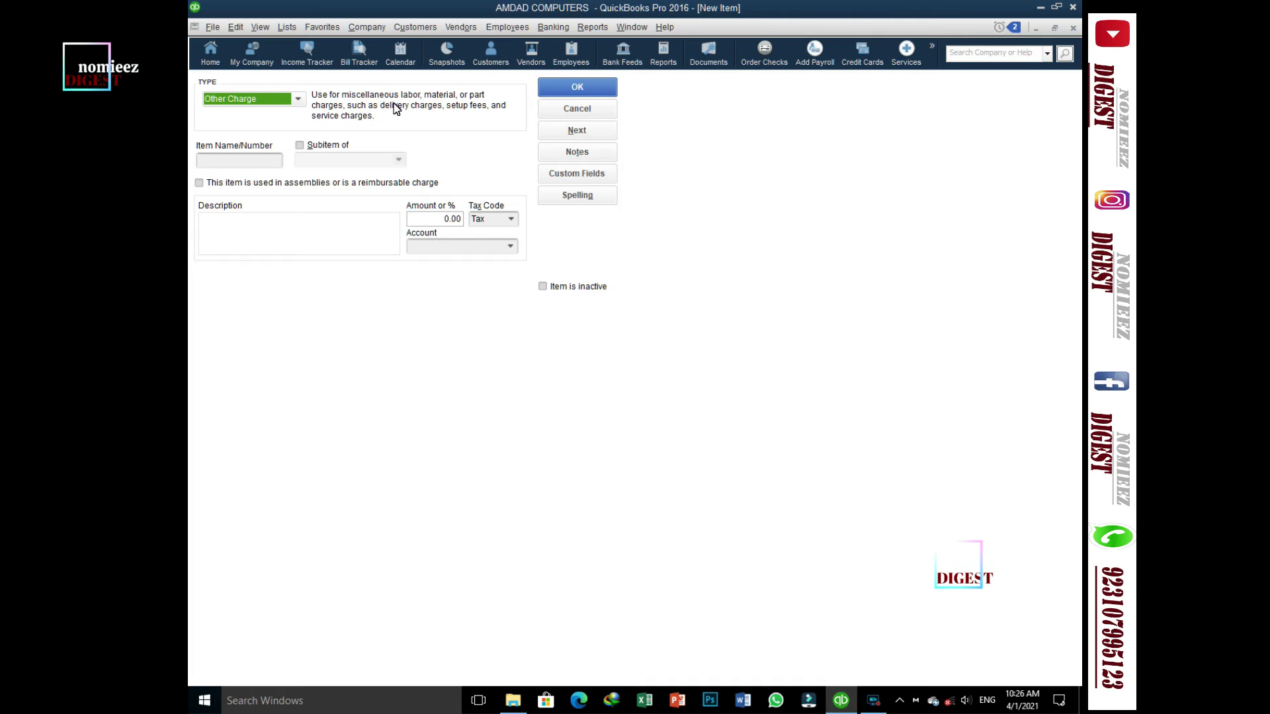
pyautogui.click(244, 161)
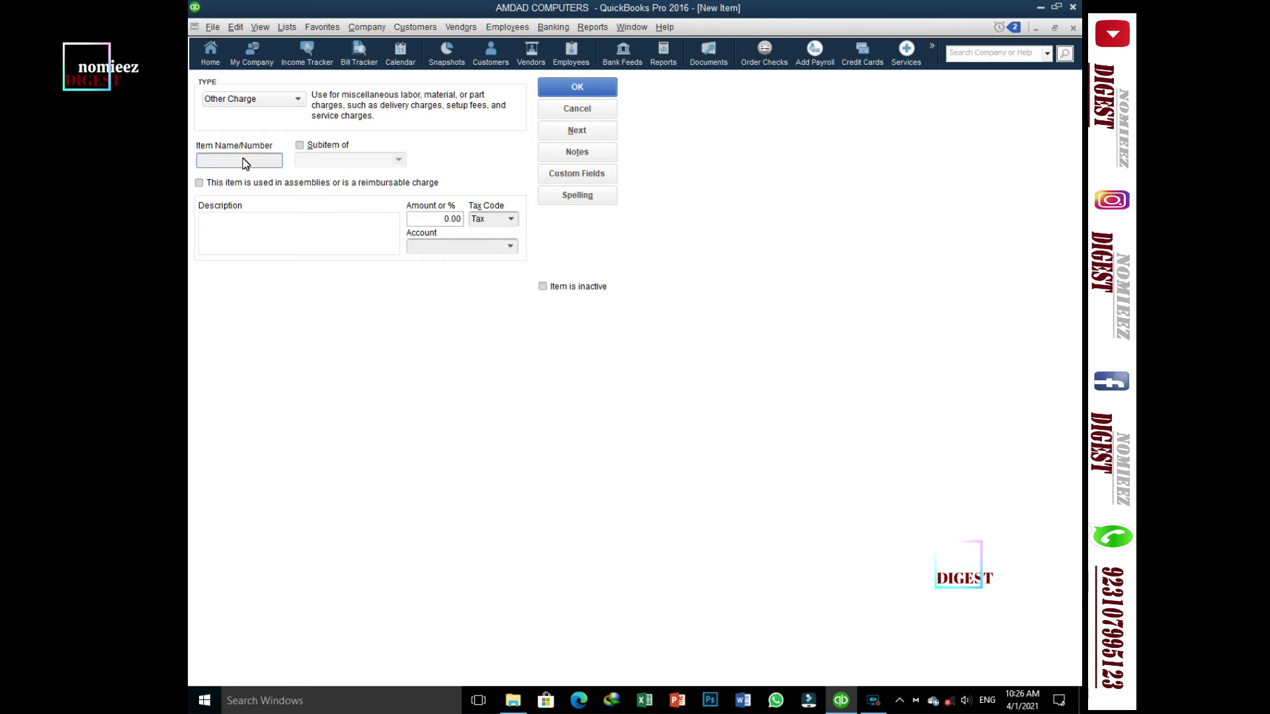
pyautogui.write('DELIVERY CHARGES')
pyautogui.click(199, 184)
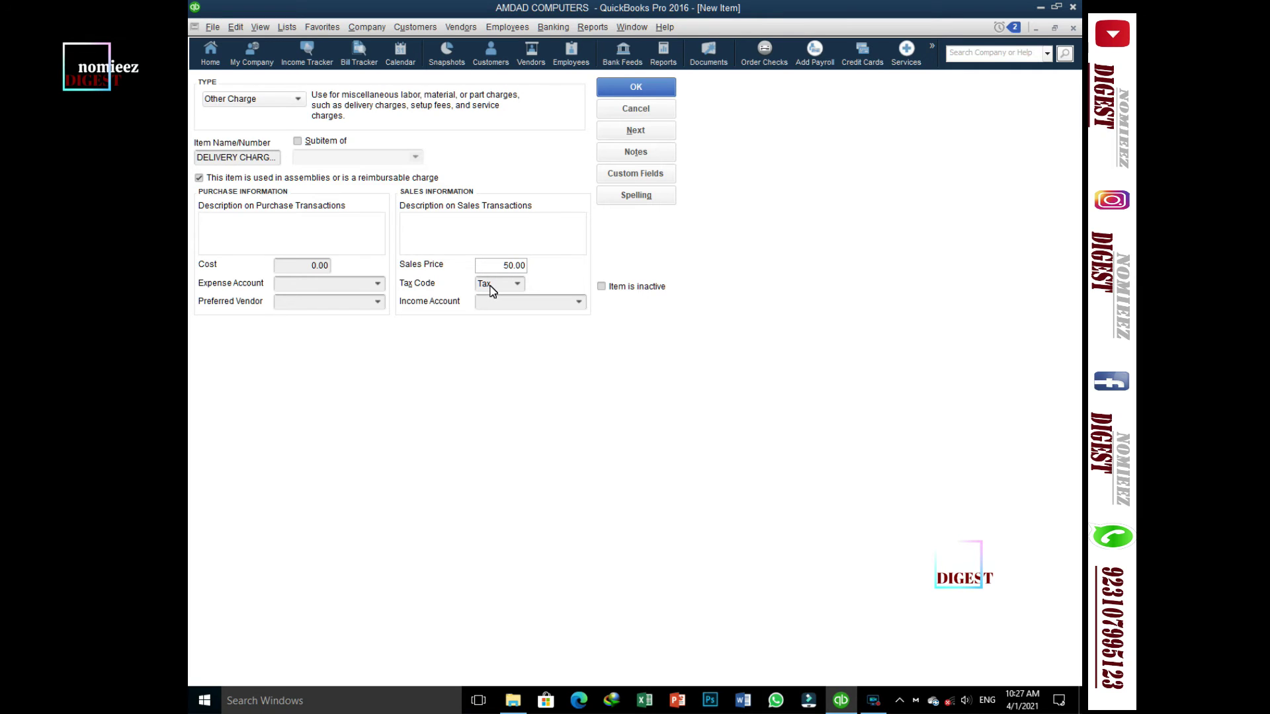
# - Set the delivery charge's sales price to 500, cost to 400, and expense account to 64700 · Miscellaneous Expense
pyautogui.write('0')
pyautogui.click(308, 268)
pyautogui.click(377, 285)
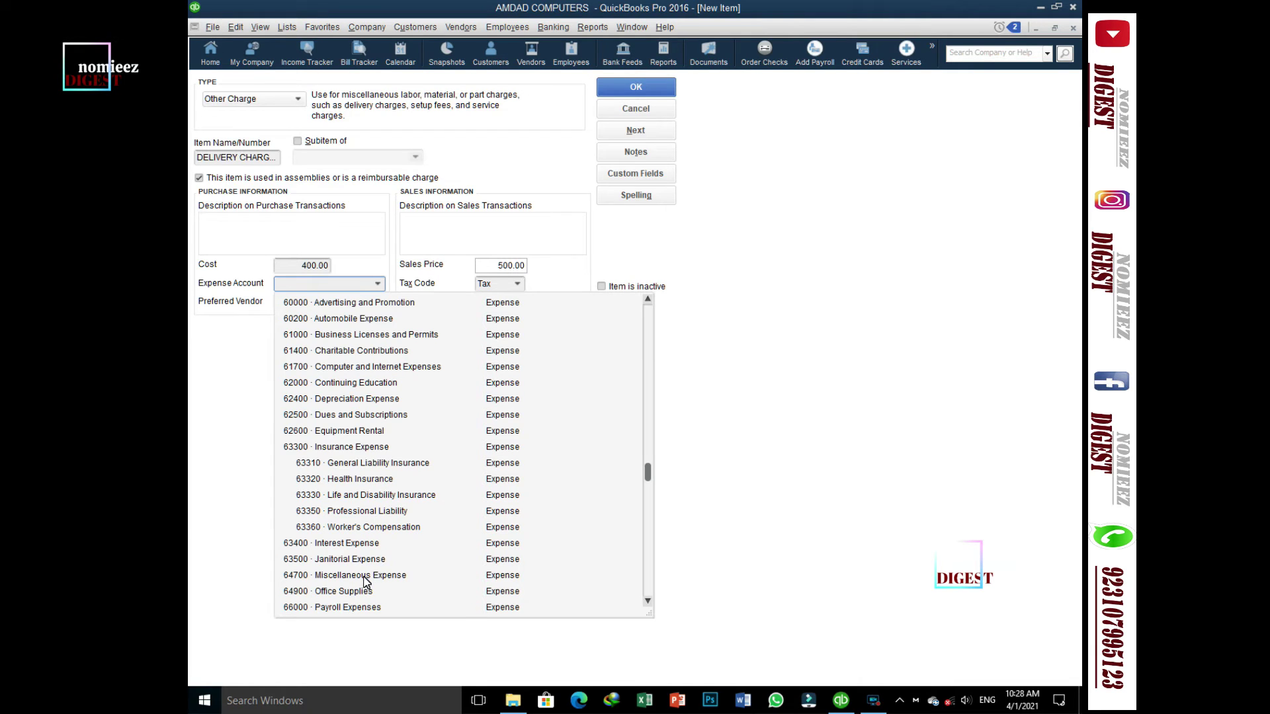
pyautogui.click(364, 577)
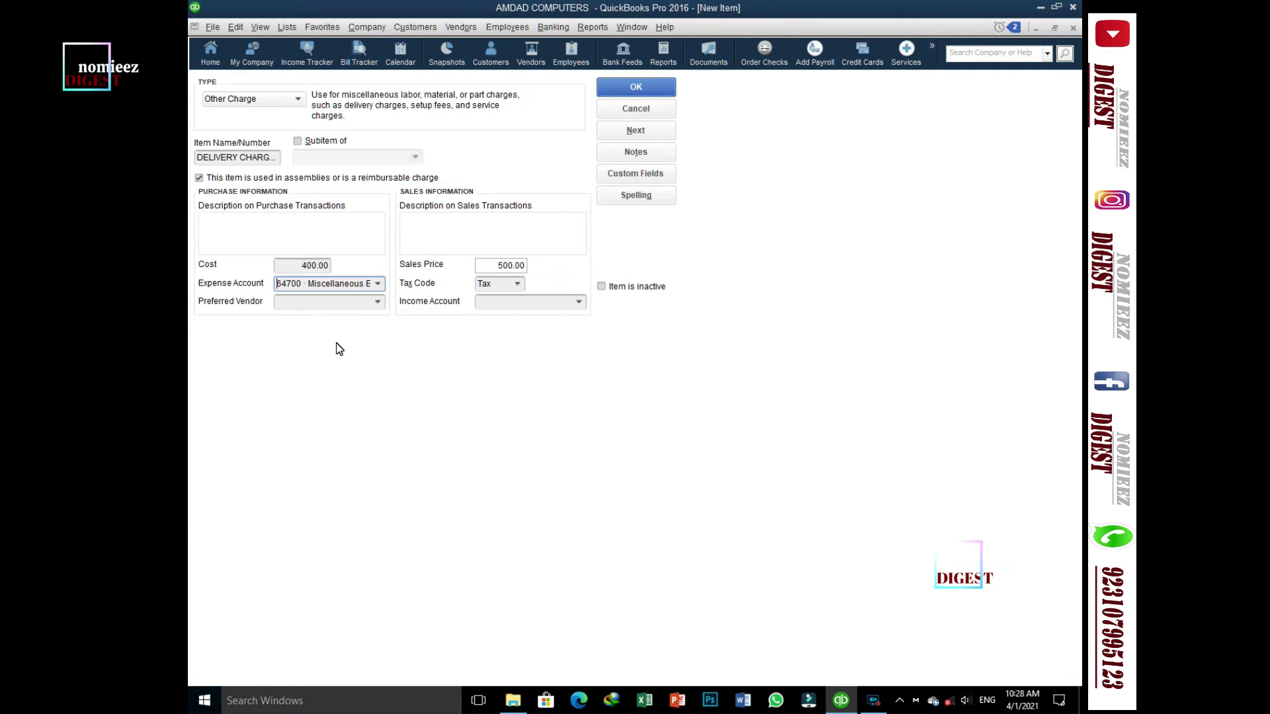
# - Set the delivery charge's income account to 48900 · Shipping and Delivery Income and save the item
pyautogui.click(495, 303)
pyautogui.click(580, 303)
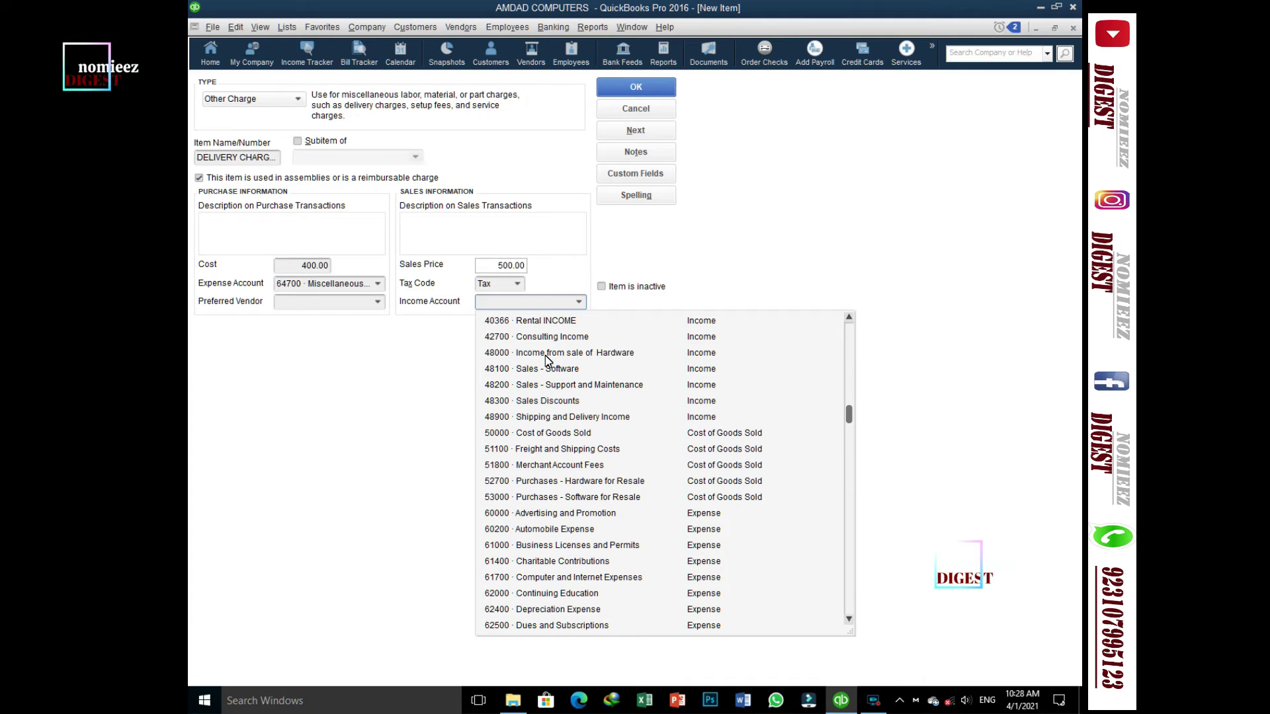
pyautogui.click(561, 421)
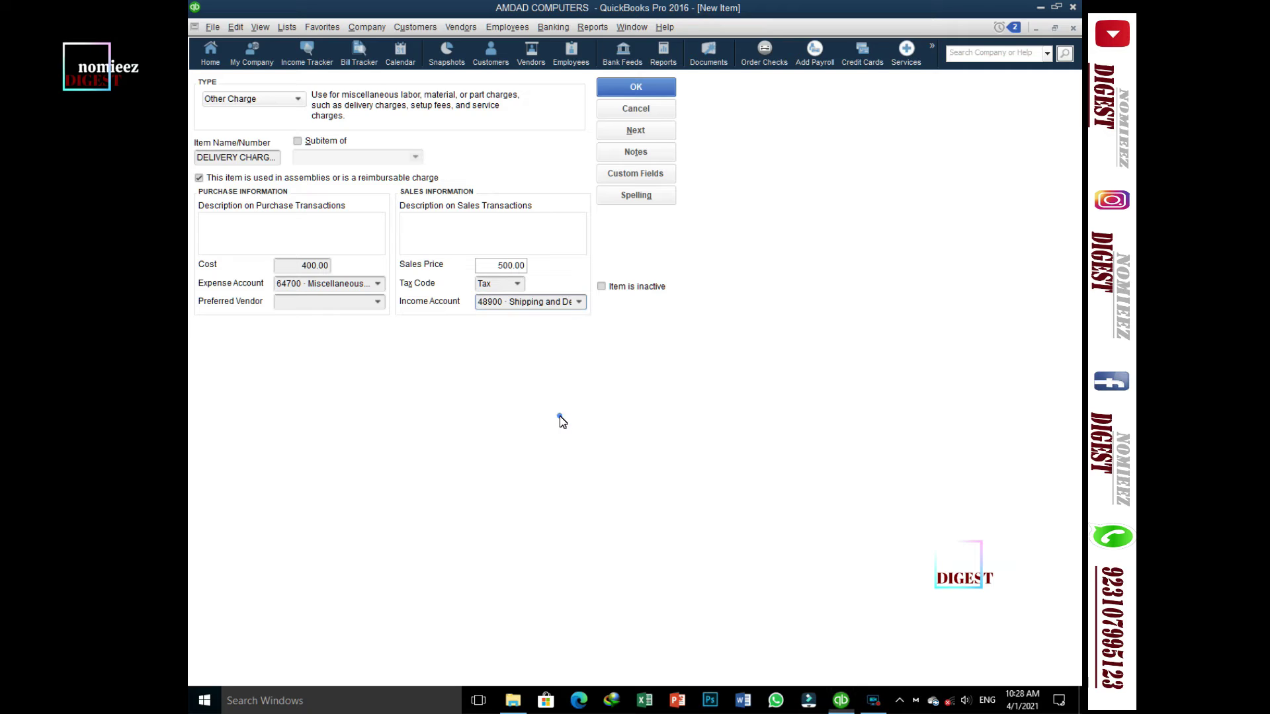
pyautogui.click(640, 93)
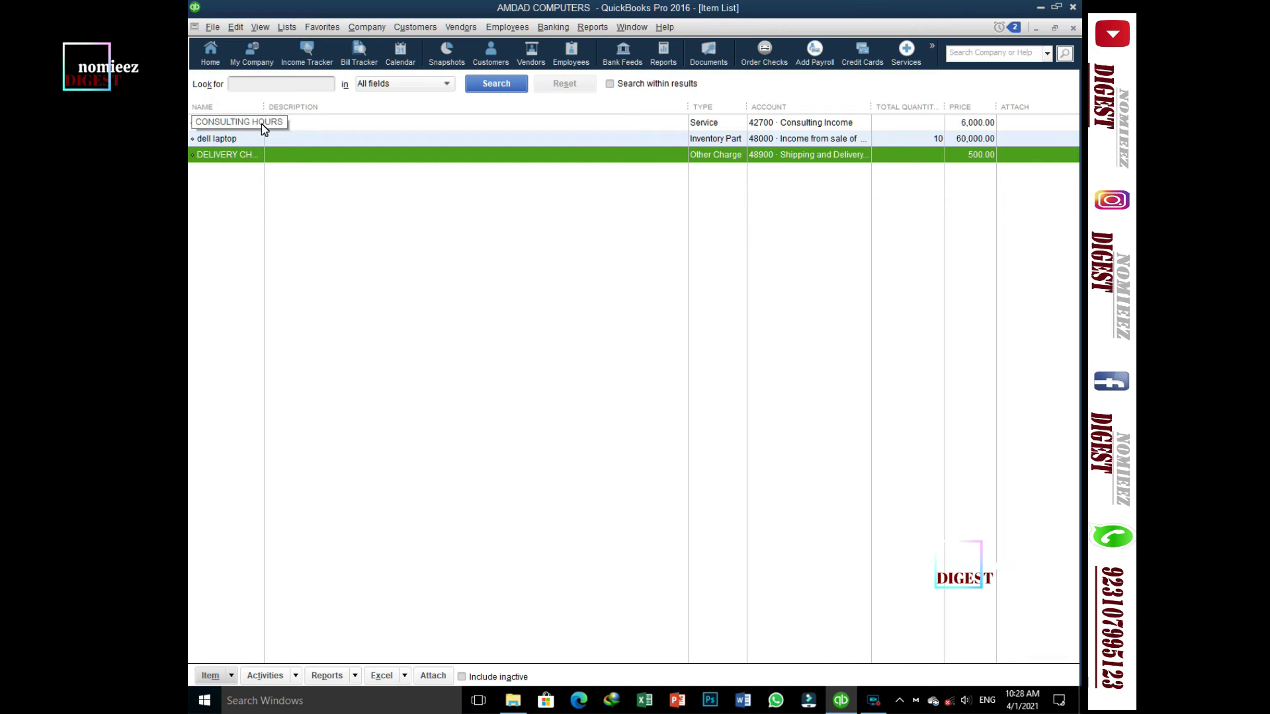
# - Widen the item list's Name column to fit the full names and start a new item of type Non-inventory Part
pyautogui.moveTo(264, 107); pyautogui.dragTo(325, 108)
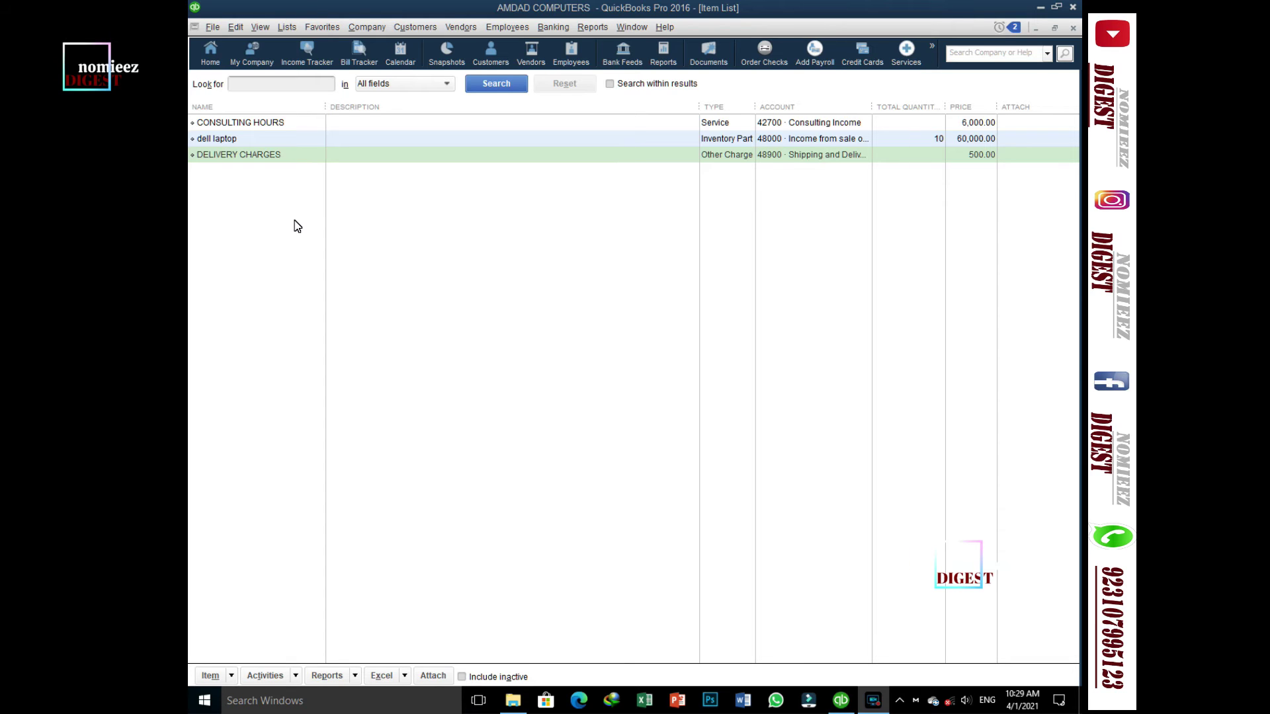
pyautogui.click(232, 677)
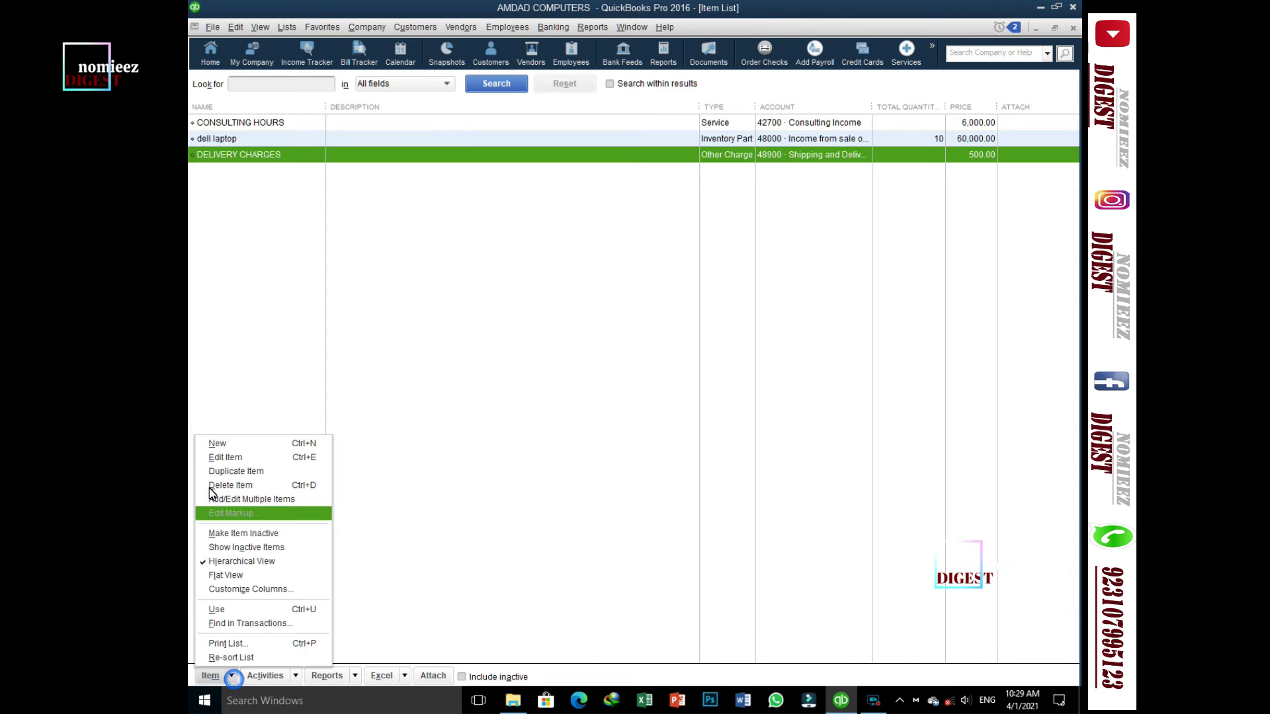
pyautogui.click(240, 452)
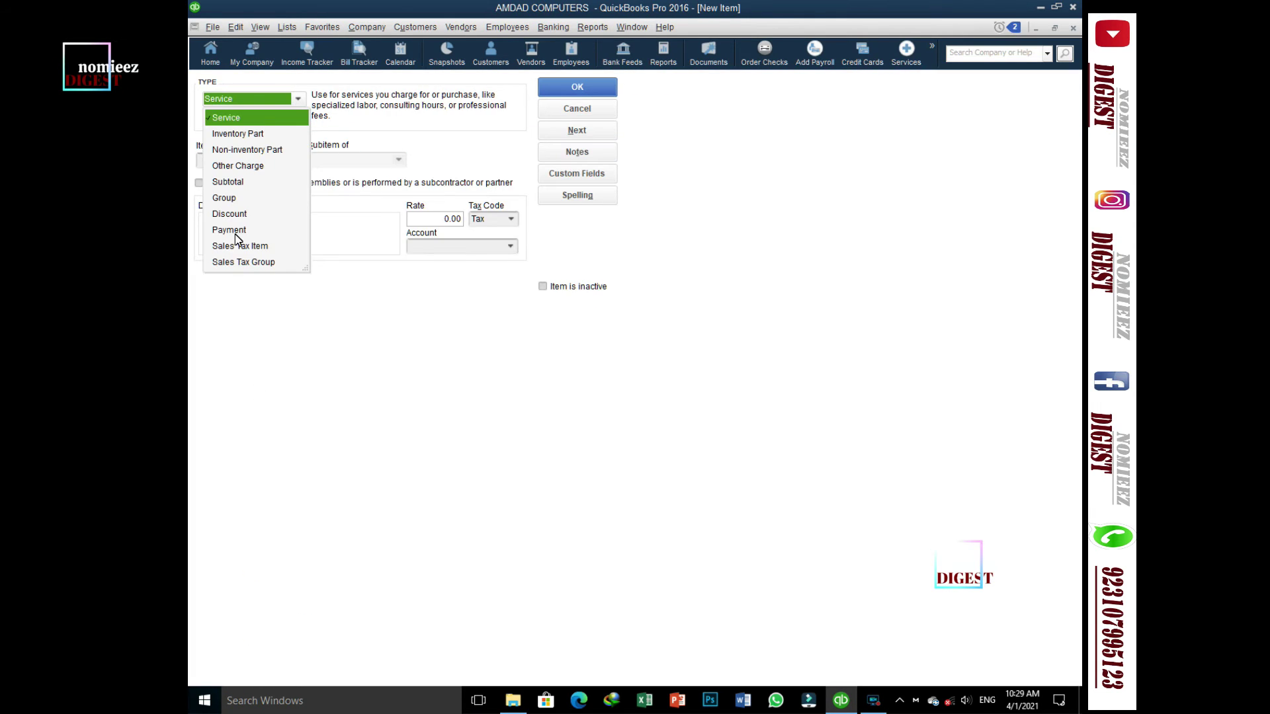
pyautogui.click(244, 152)
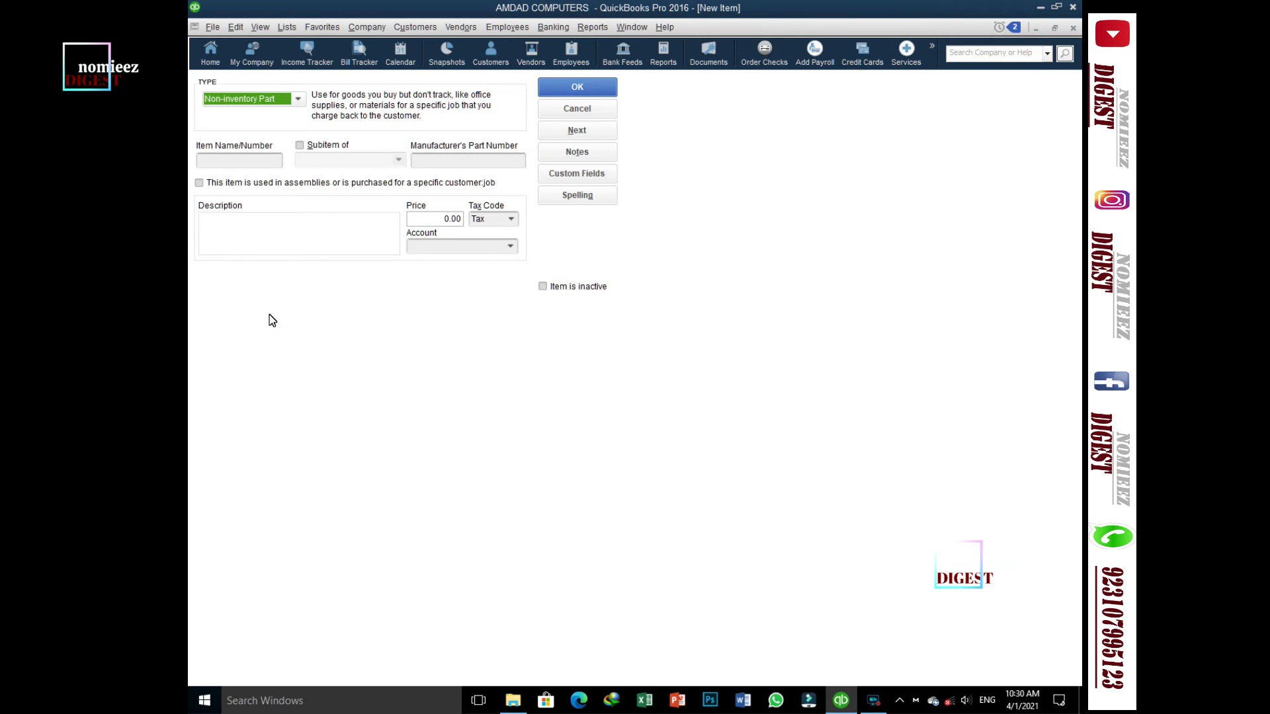
# - Name the non-inventory item "STATIONARY" with manufacturer's part number "ST 001" and a price of 5,000
pyautogui.click(247, 162)
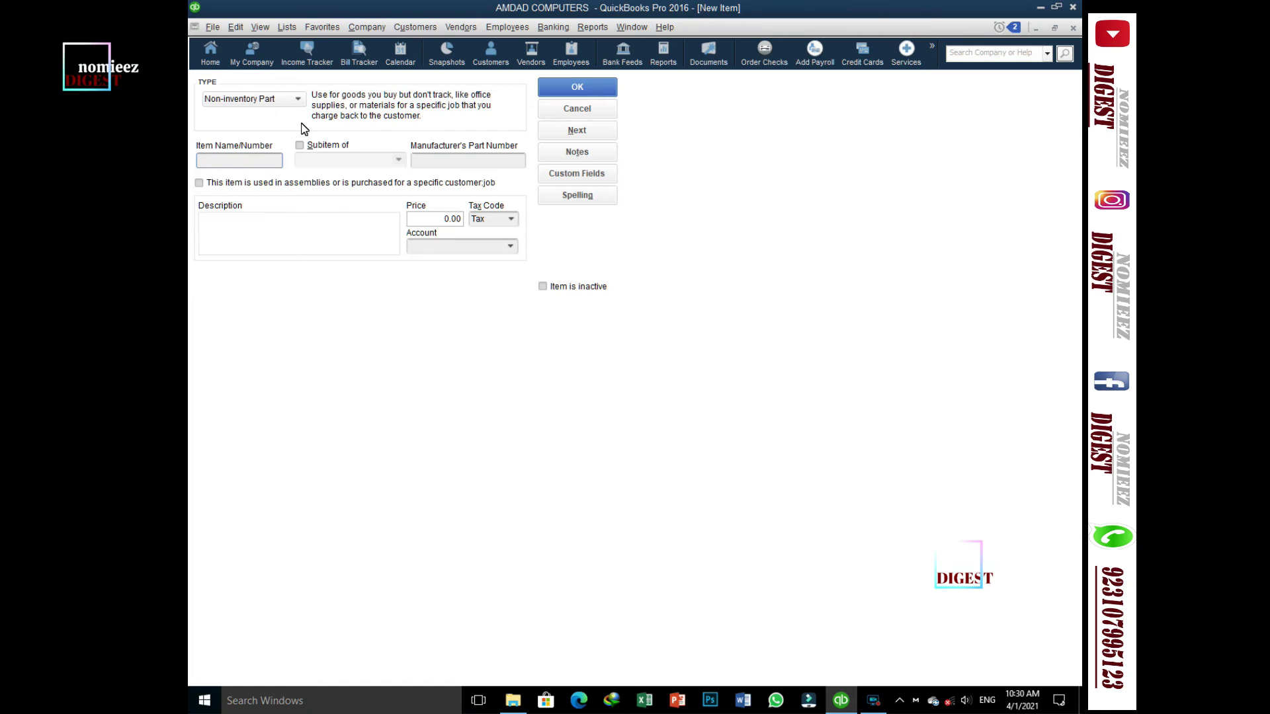
pyautogui.write('STATIONARY')
pyautogui.click(446, 164)
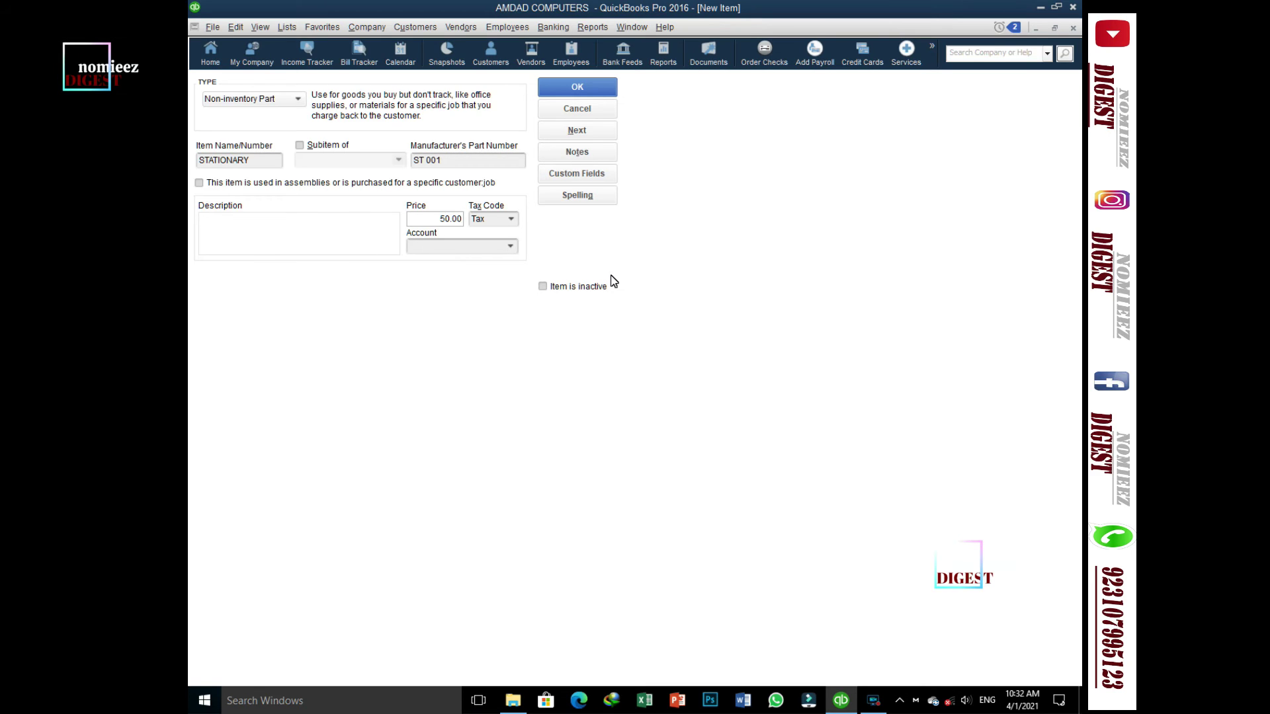
pyautogui.write('00')
pyautogui.press('BackSpace')
# - Assign the stationary item to account 64900 · Office Supplies and save it
pyautogui.click(509, 246)
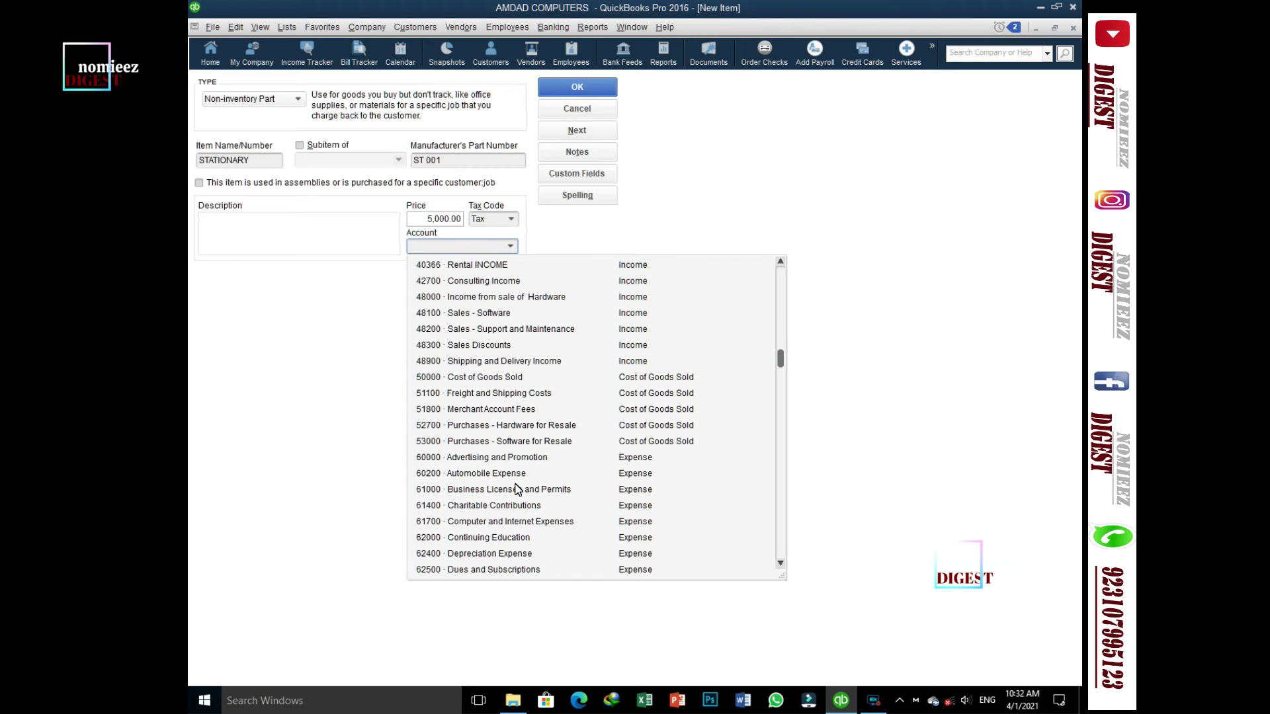
pyautogui.scroll(-2, 510, 519)
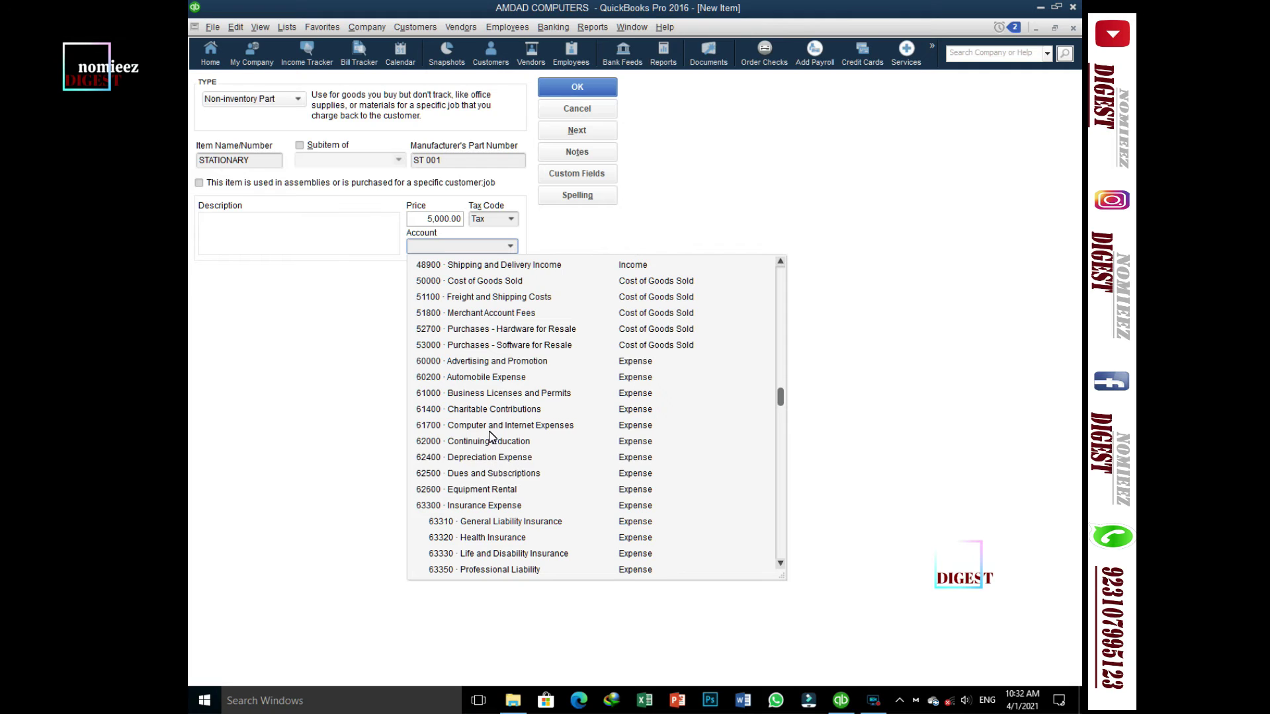
pyautogui.scroll(-1, 505, 522)
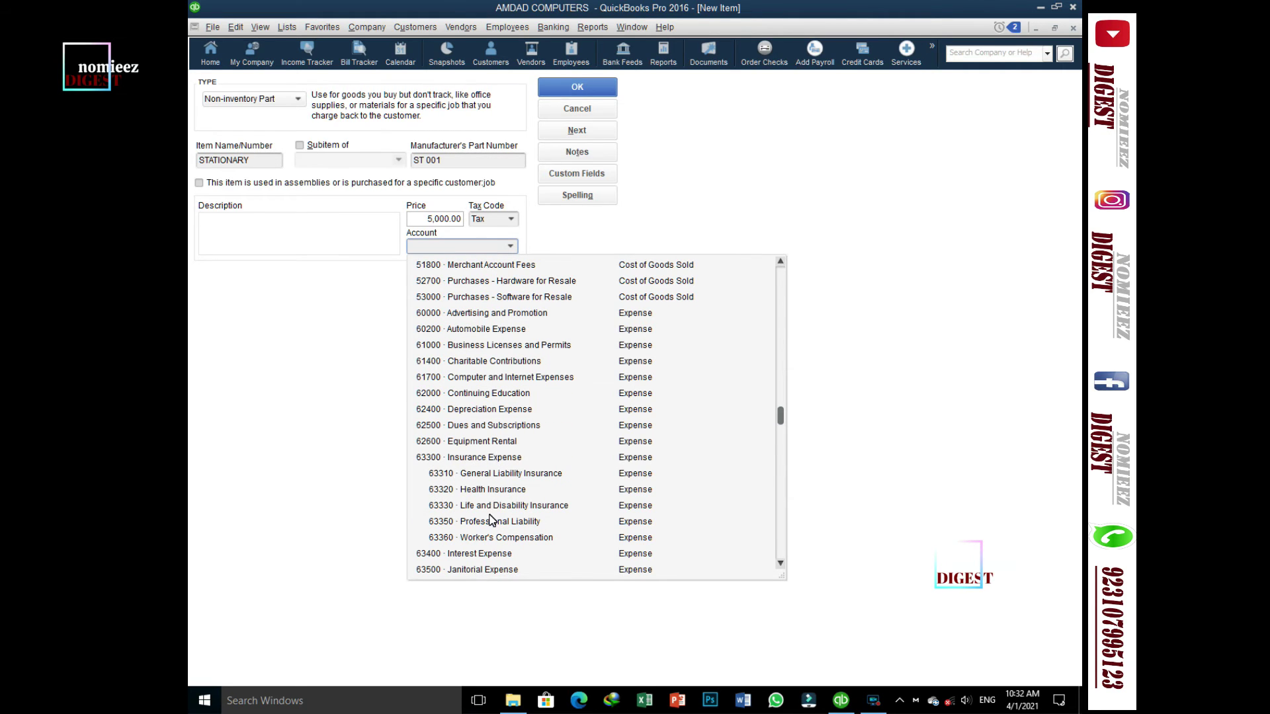
pyautogui.scroll(-1, 493, 521)
pyautogui.scroll(-2, 489, 545)
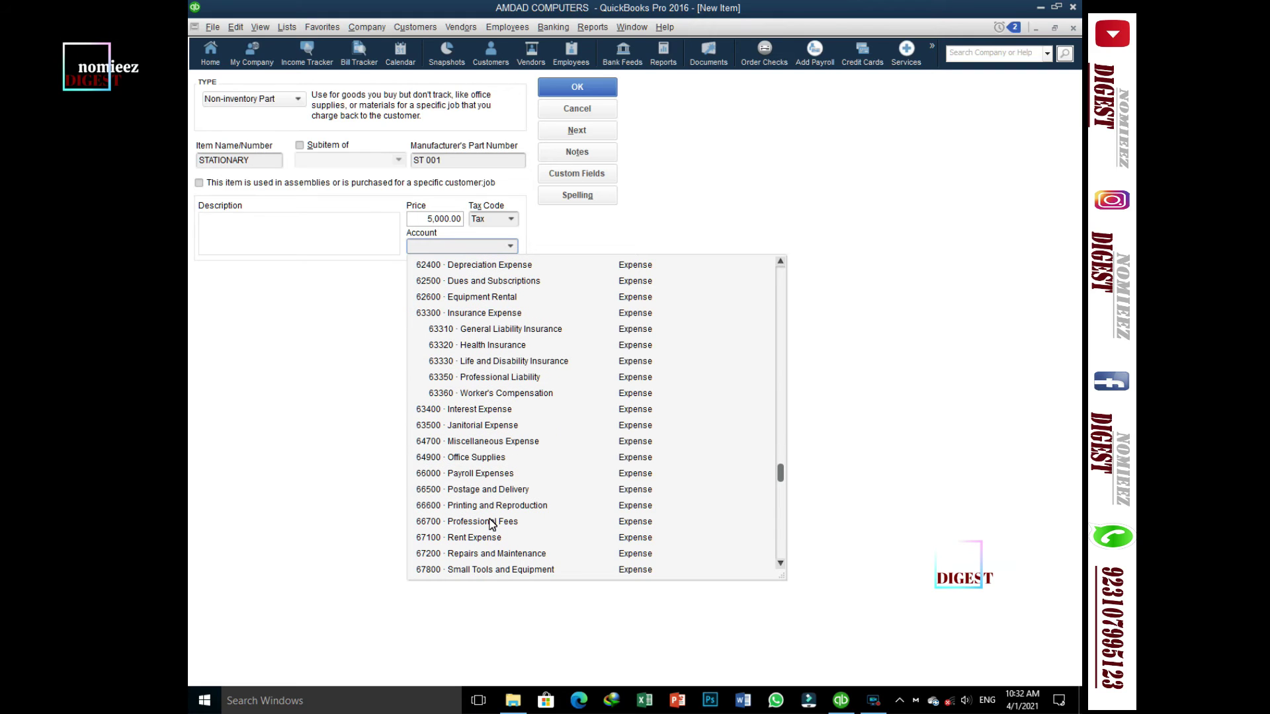
pyautogui.click(494, 458)
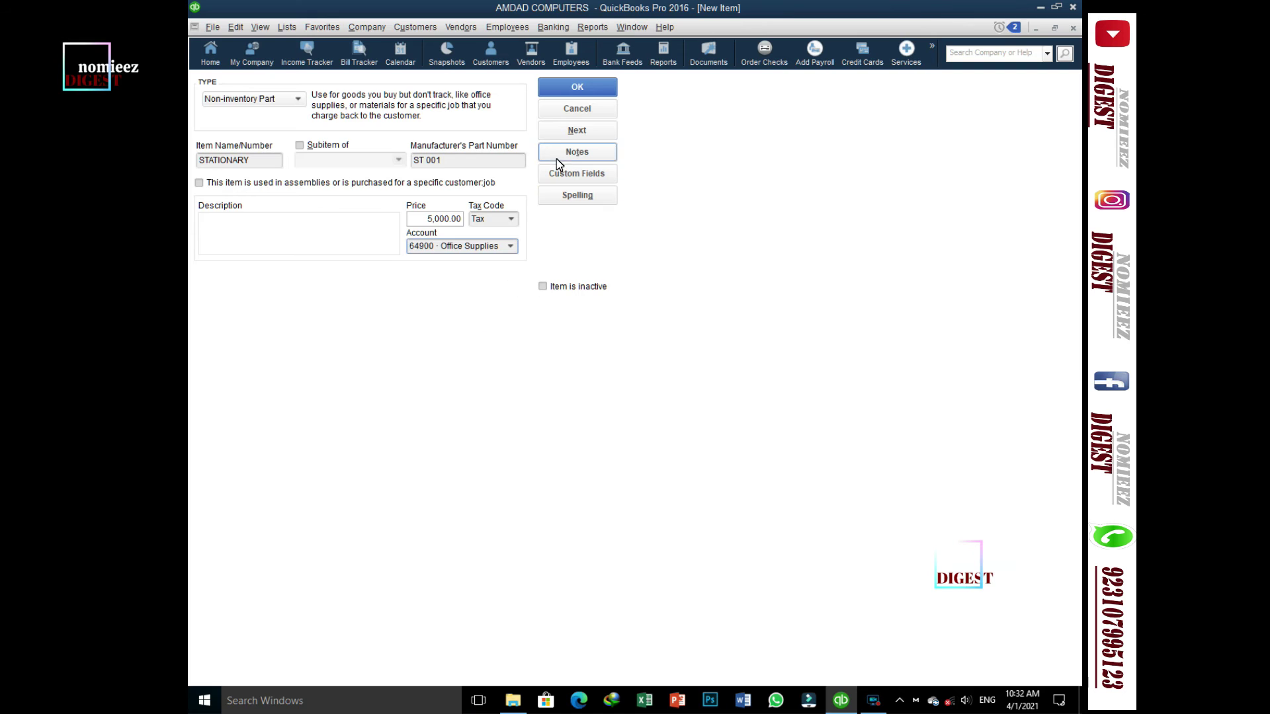
pyautogui.click(578, 87)
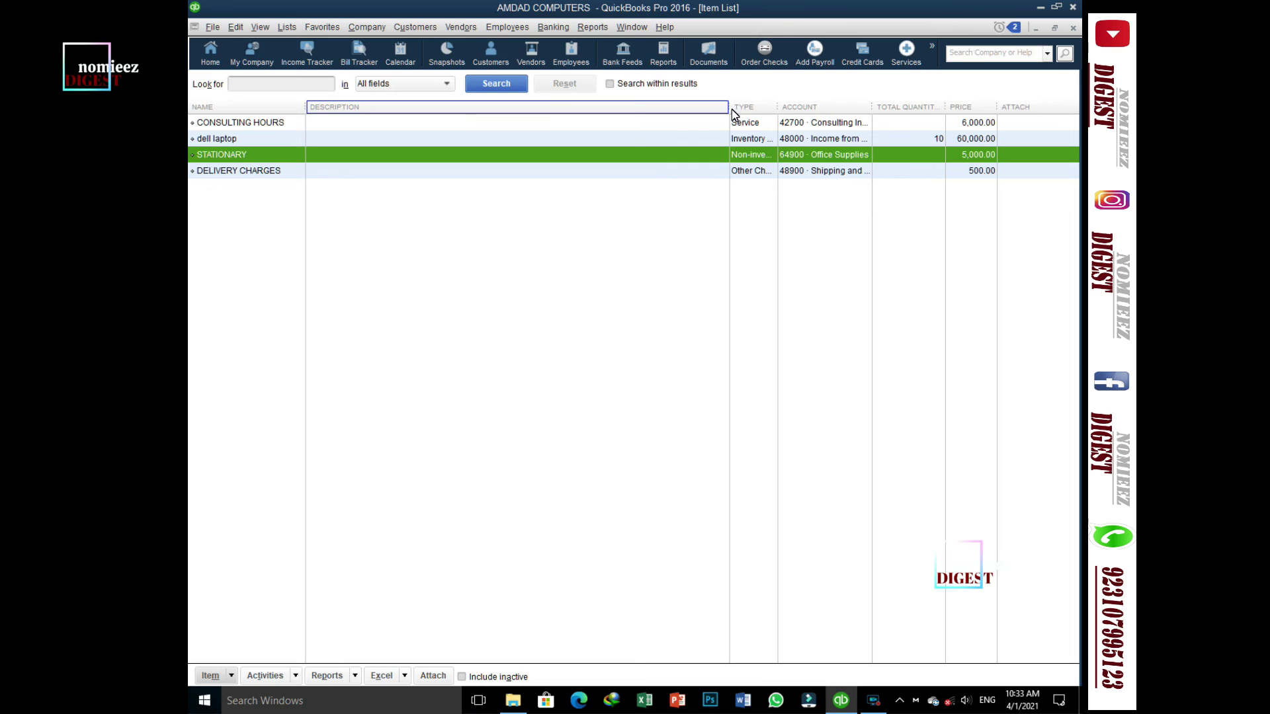
# - Narrow the item list's Description column to reveal the full types and accounts, and start a new item of type Subtotal
pyautogui.moveTo(730, 107); pyautogui.dragTo(553, 139)
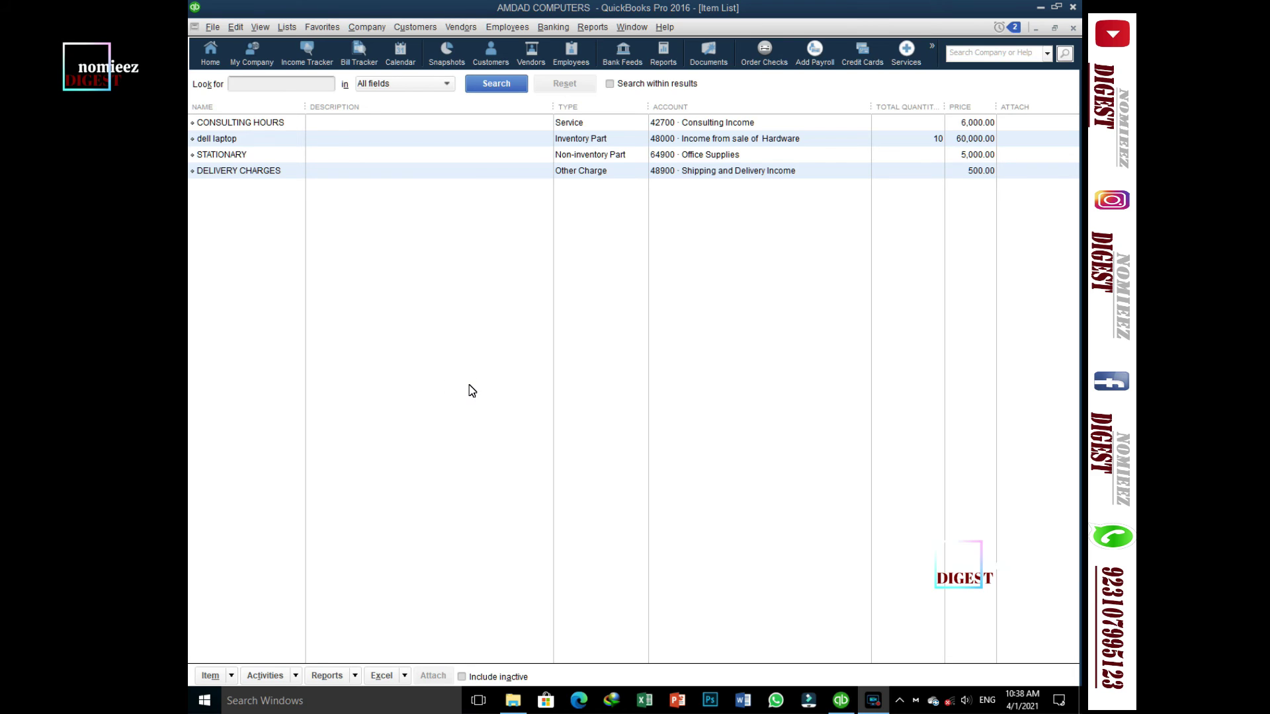
pyautogui.click(231, 677)
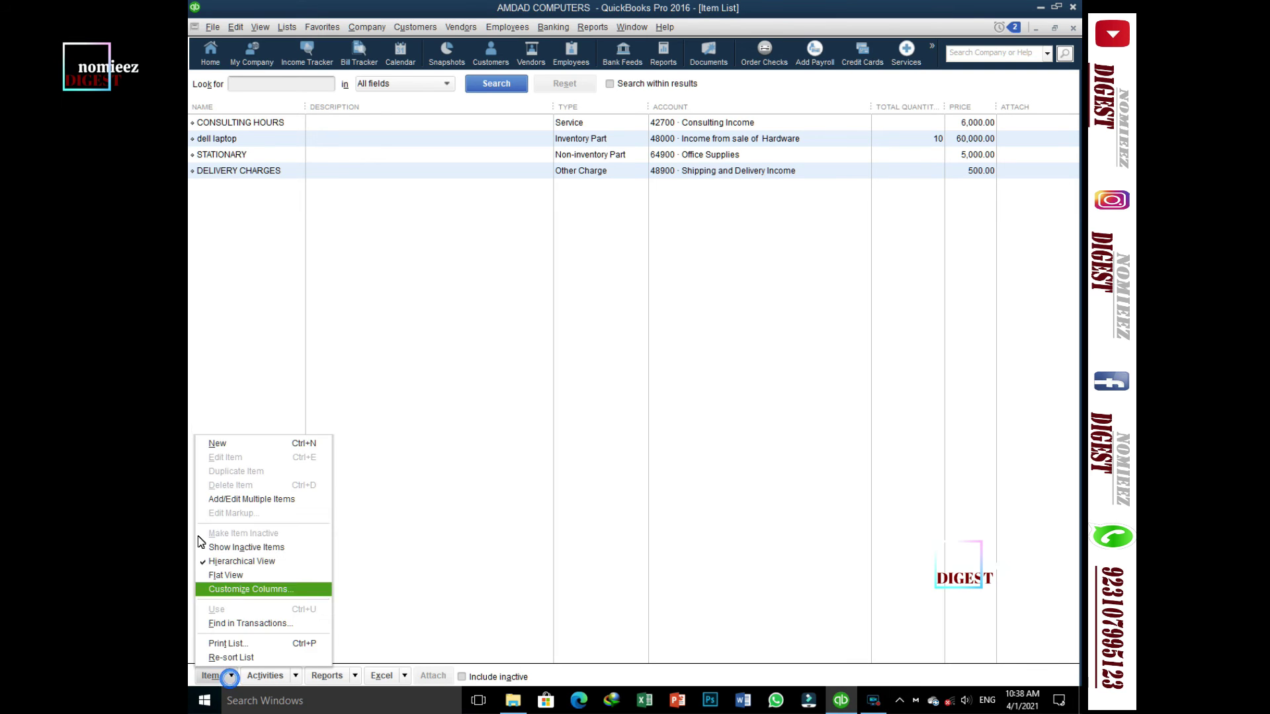
pyautogui.click(242, 444)
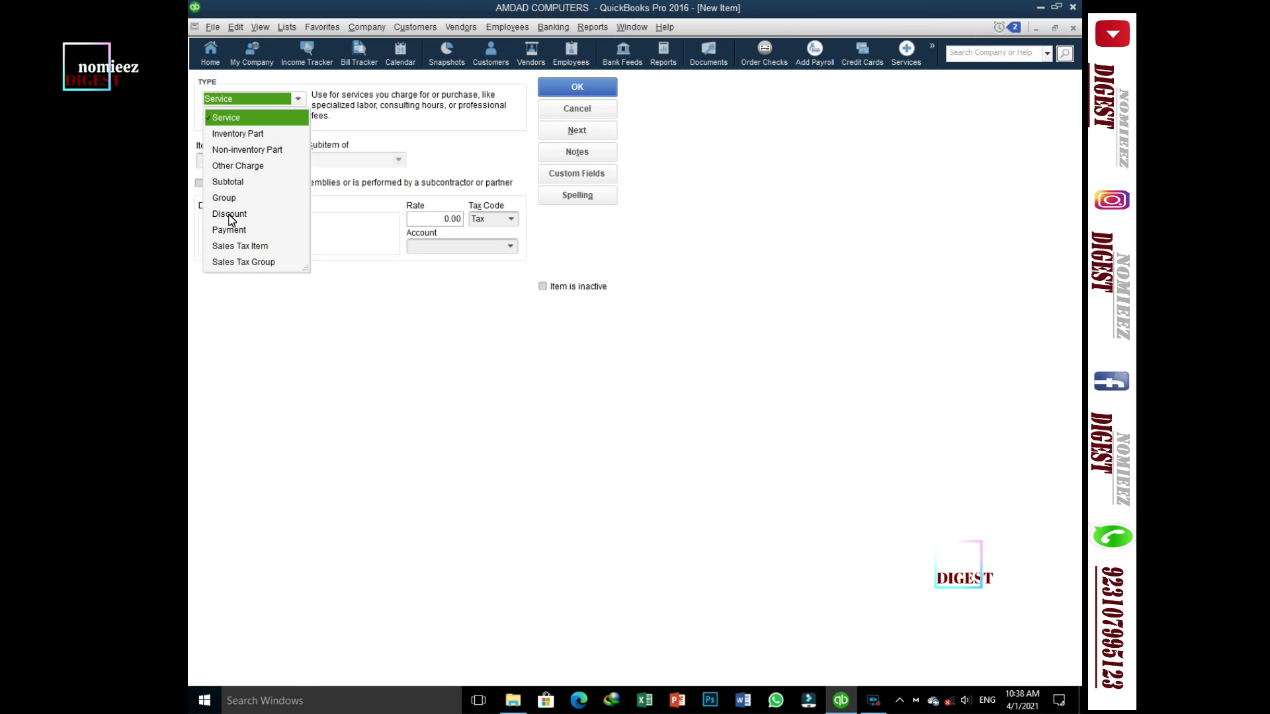
pyautogui.click(235, 182)
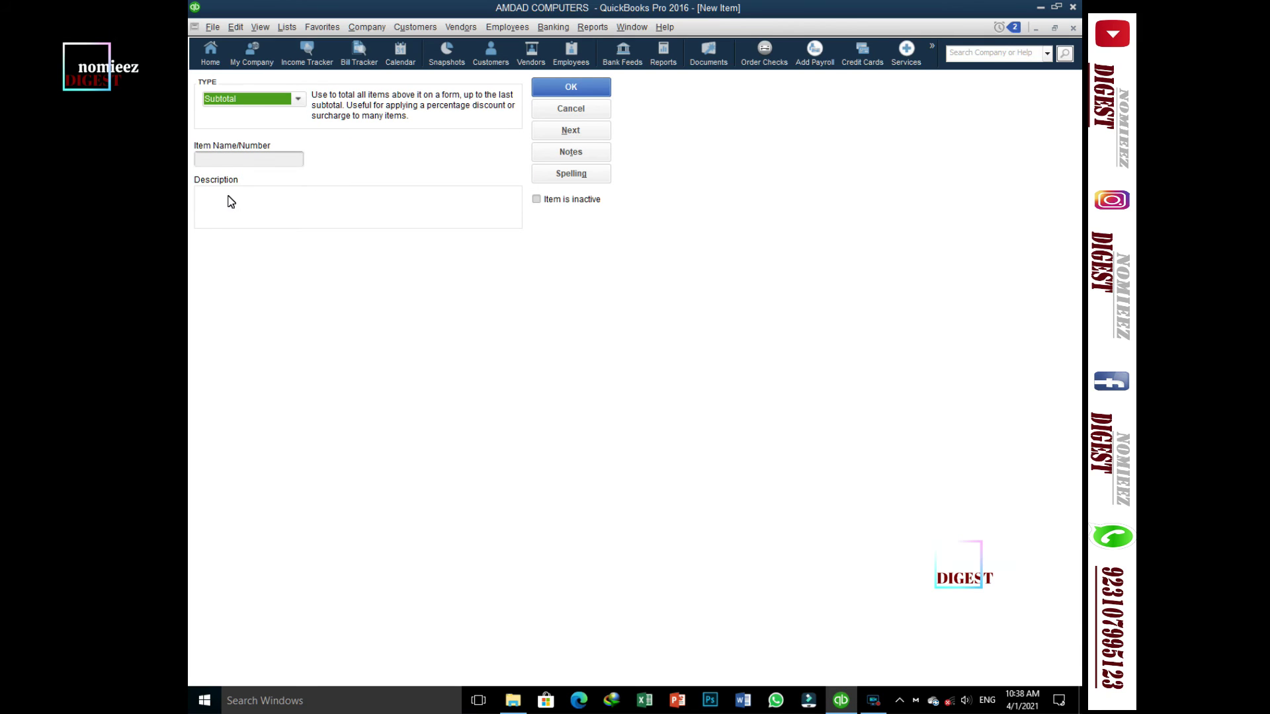
# - Name the subtotal item "SUBTOTAL" and save it
pyautogui.write('SUBT')
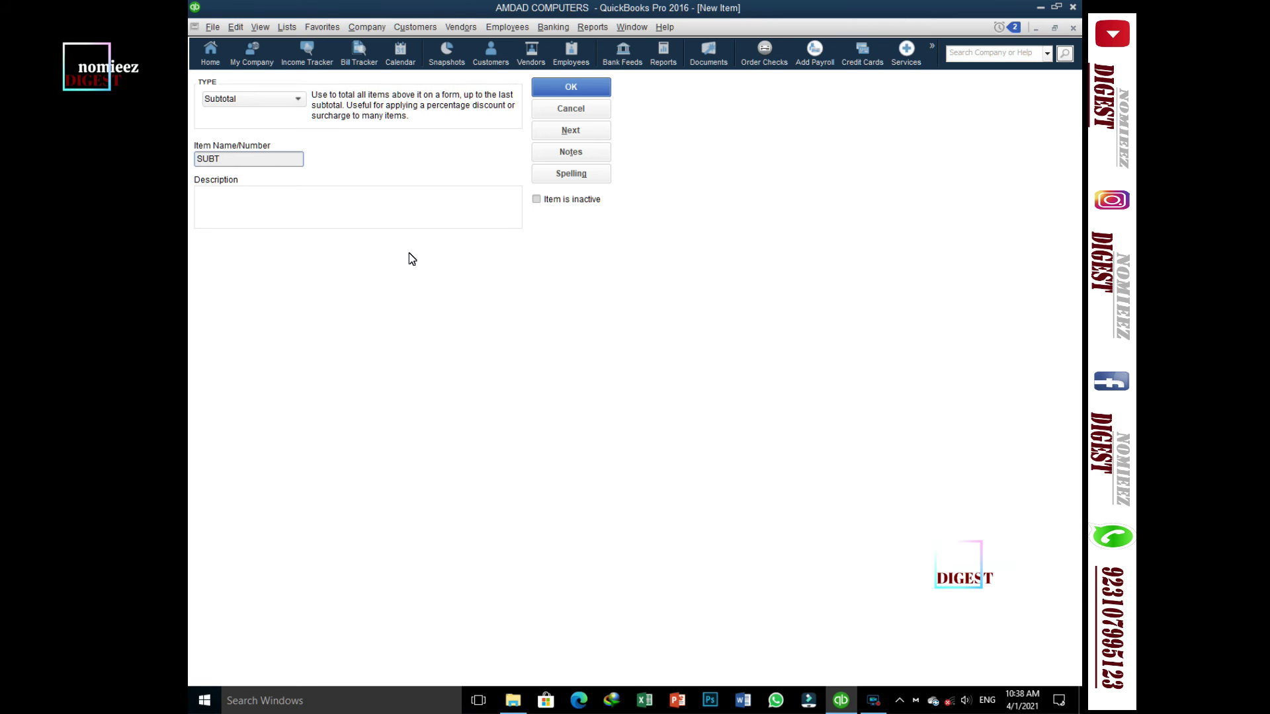
pyautogui.write('OTAL')
pyautogui.click(569, 89)
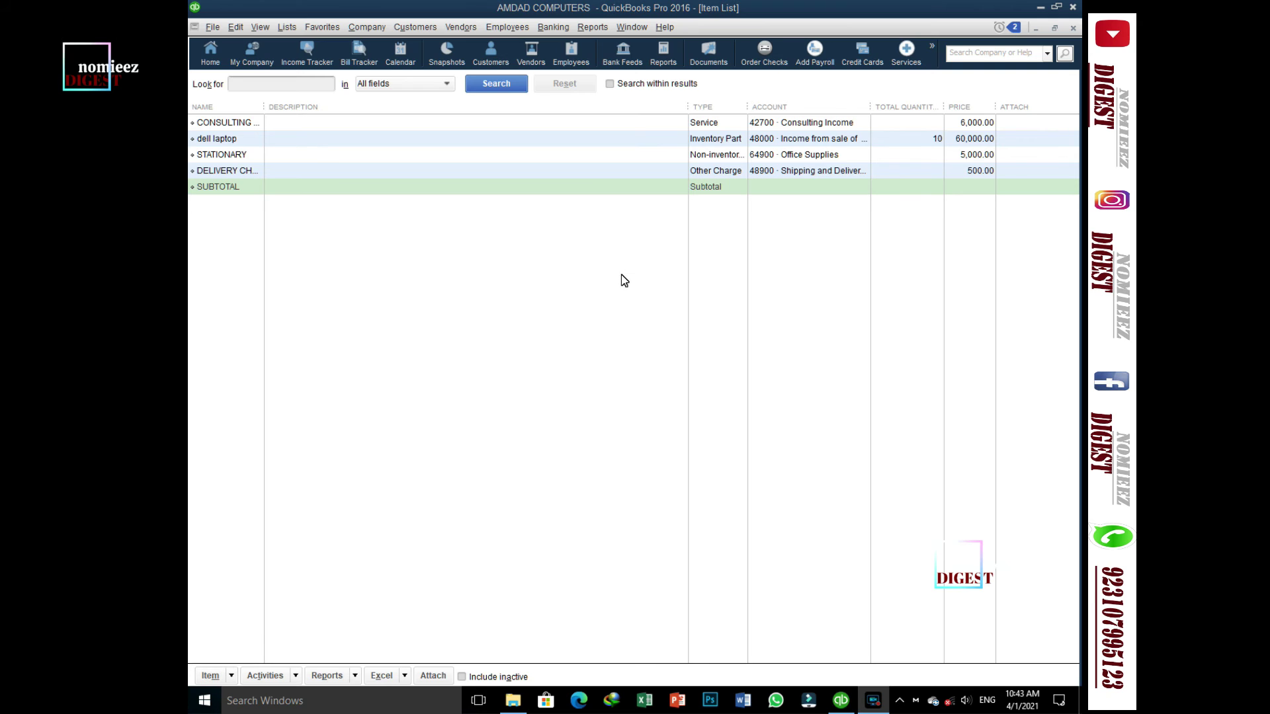
# - Start a new customer invoice from the home page and choose the first existing customer for it
pyautogui.click(207, 53)
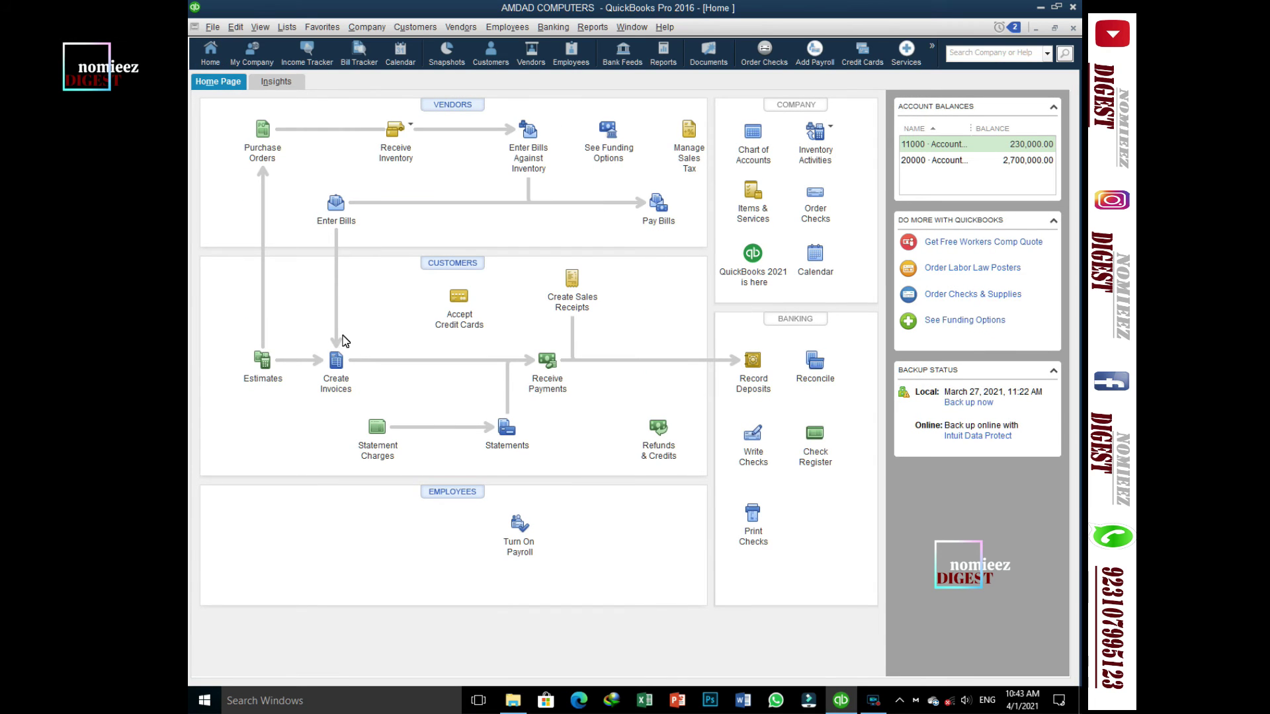
pyautogui.click(335, 368)
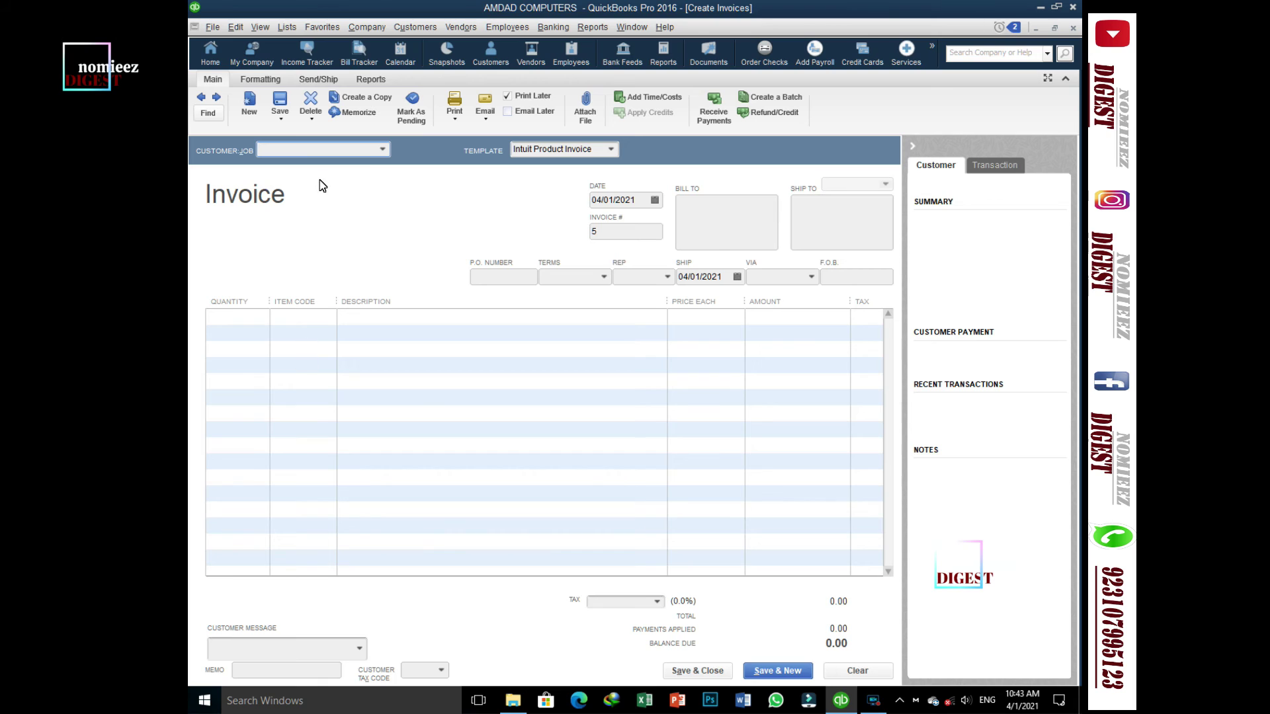
pyautogui.click(381, 150)
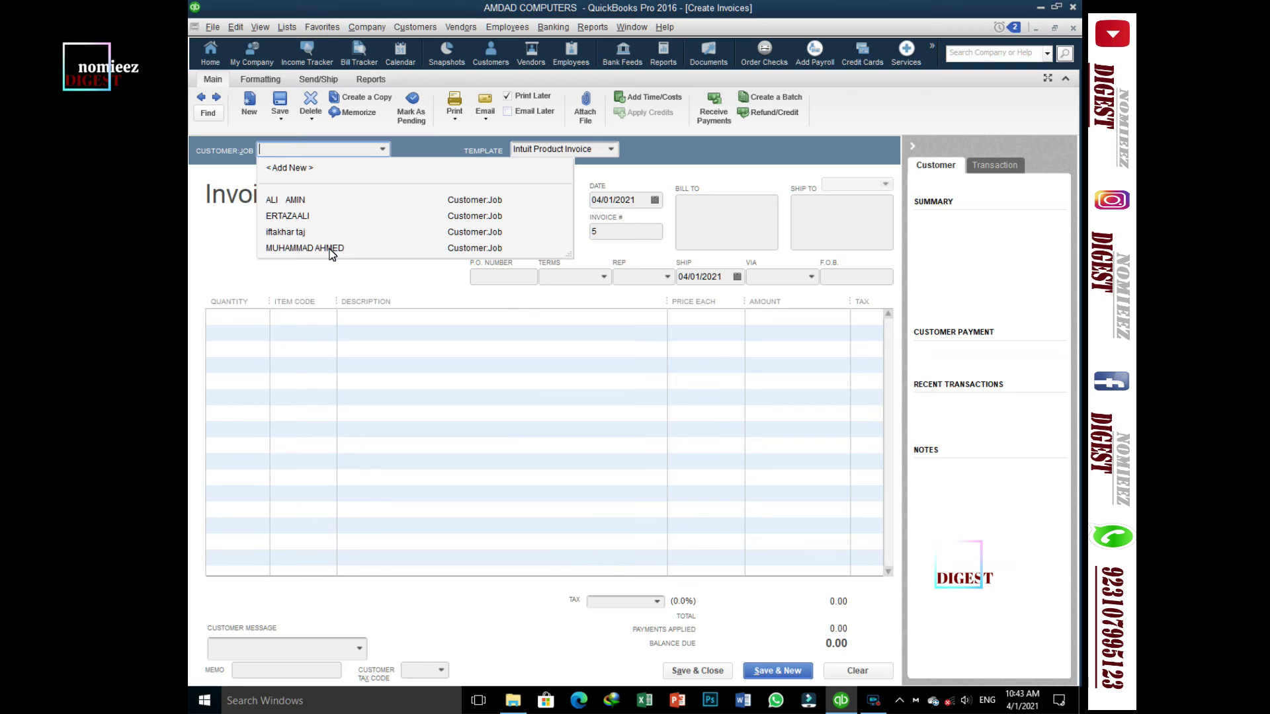
pyautogui.click(320, 200)
# - Enter CONSULTING HOURS with a quantity of 5 on the invoice's first line
pyautogui.click(320, 317)
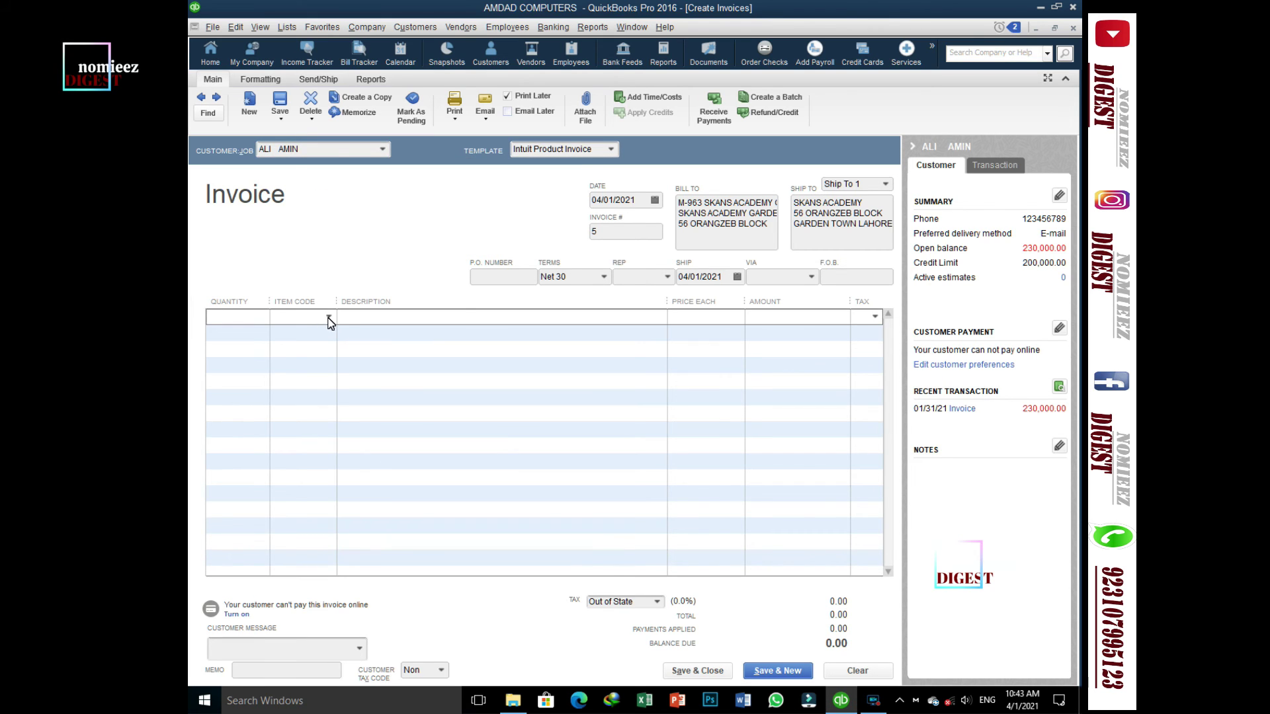
pyautogui.click(328, 318)
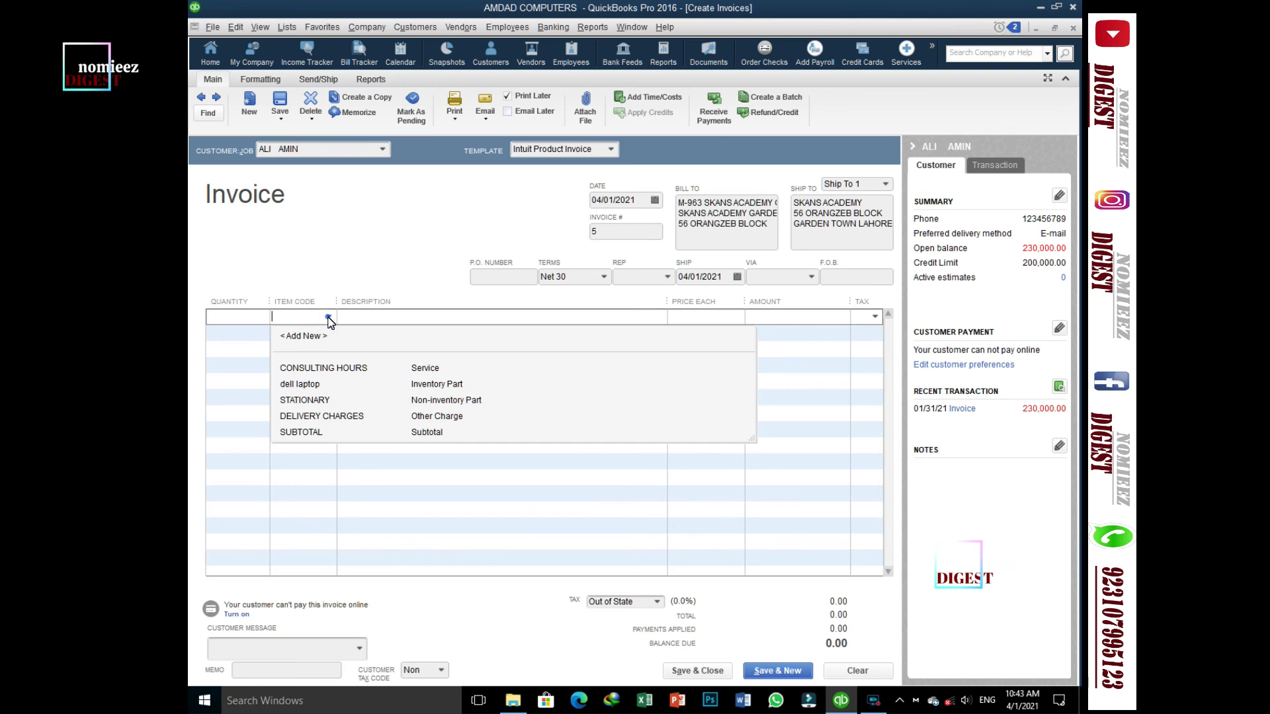
pyautogui.click(321, 369)
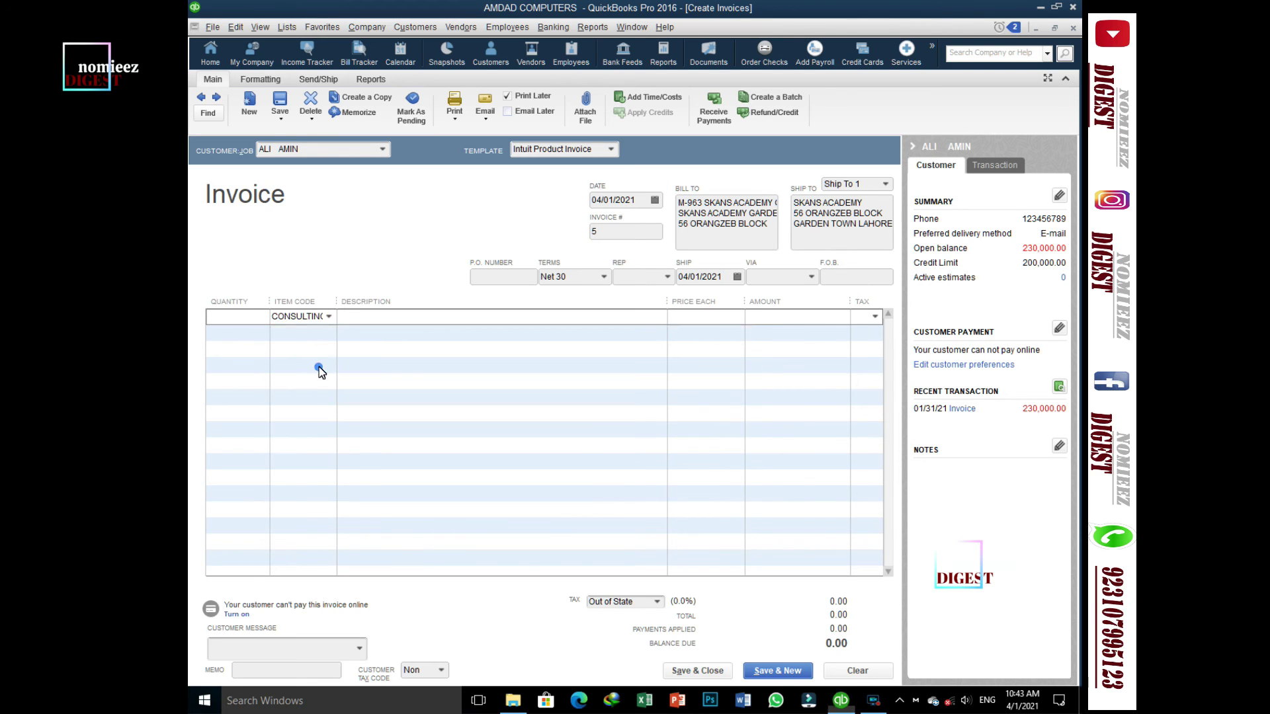
pyautogui.click(242, 324)
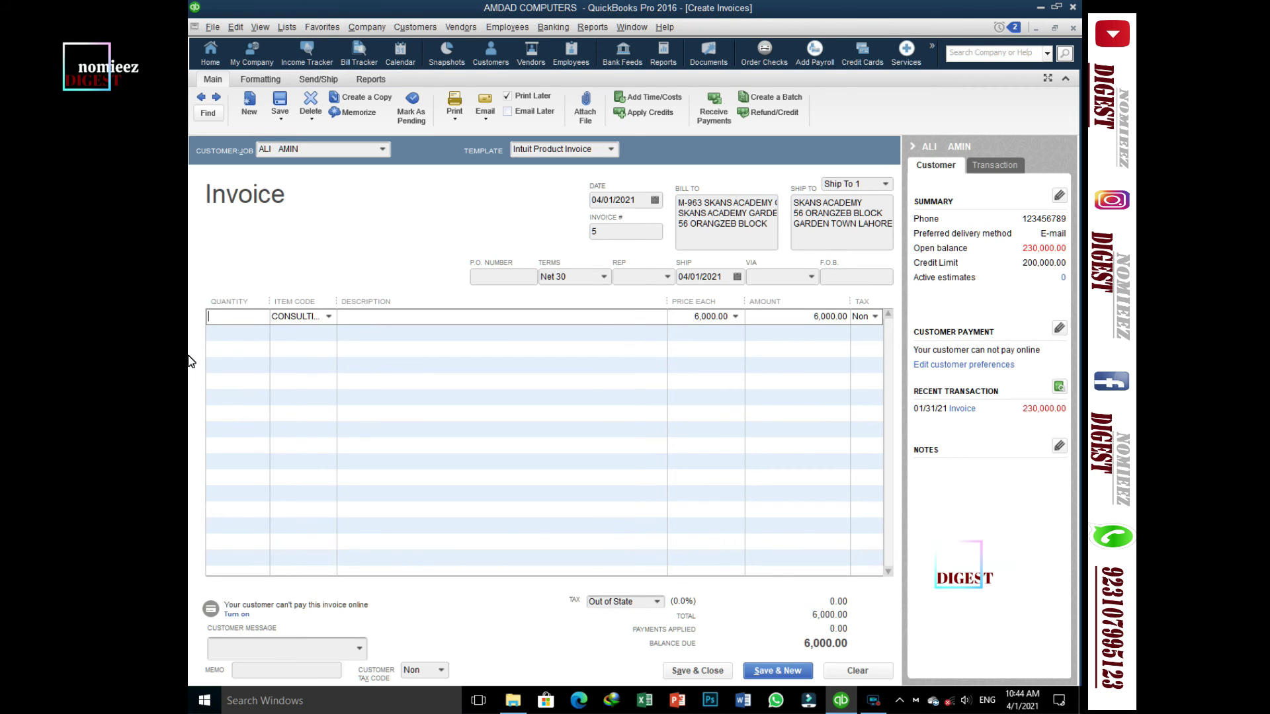
pyautogui.write('5')
# - Add a second CONSULTING HOURS line with a quantity of 2 and a SUBTOTAL line below it
pyautogui.click(314, 332)
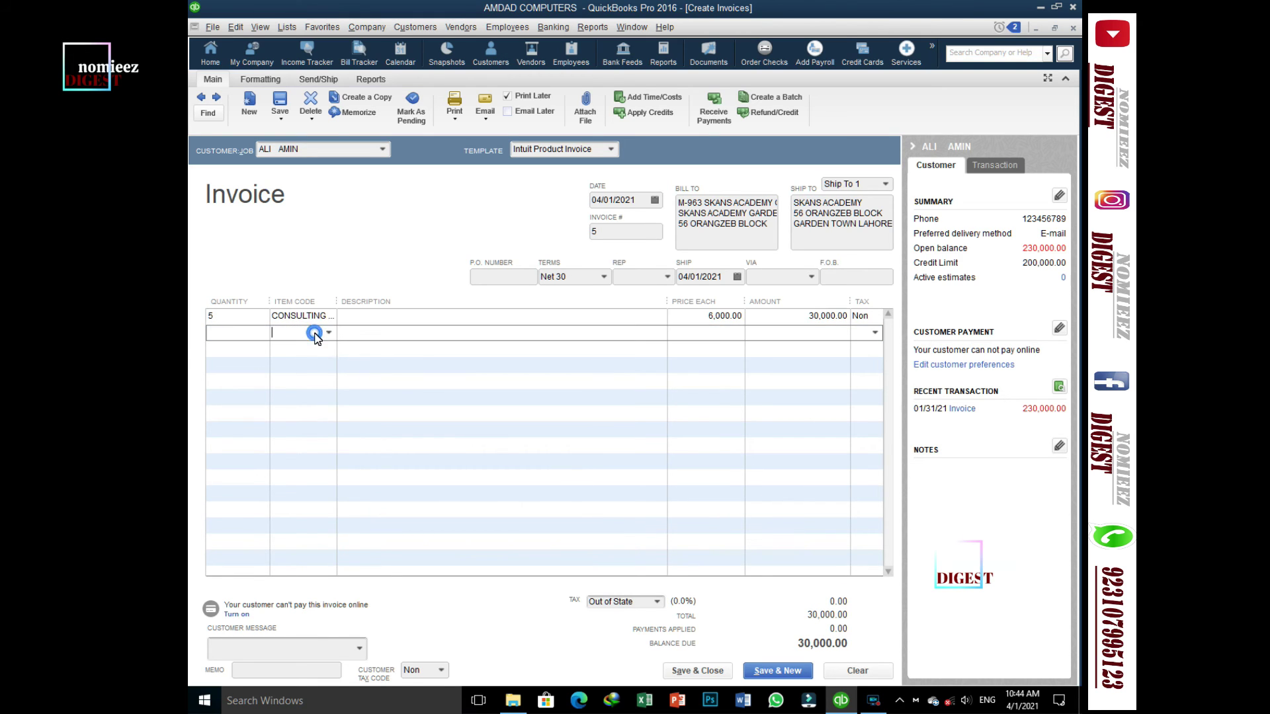
pyautogui.click(329, 335)
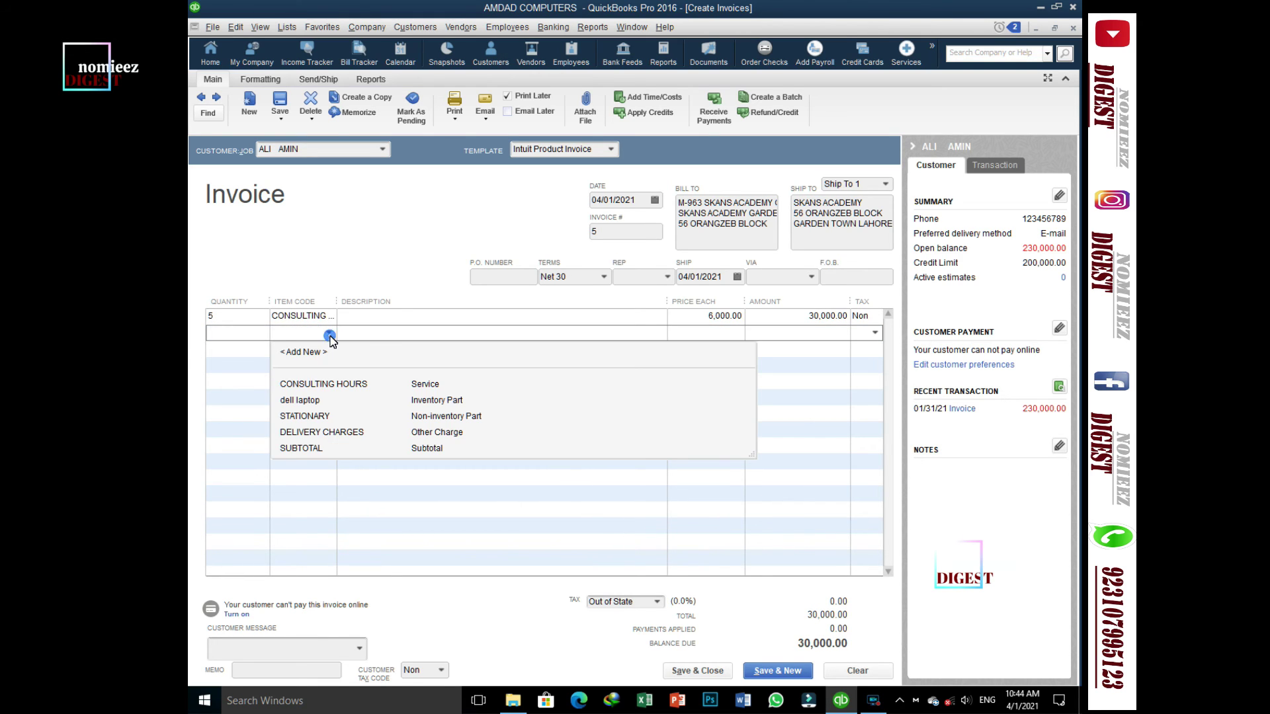
pyautogui.click(325, 383)
pyautogui.write('2')
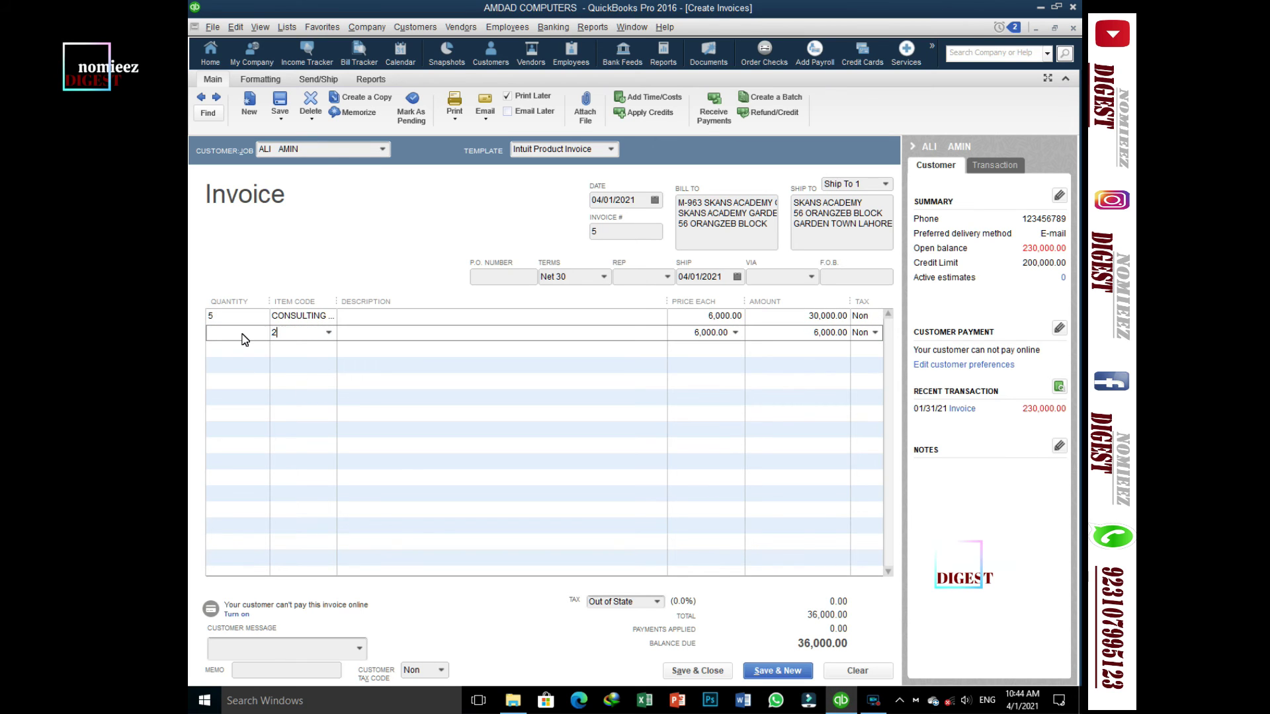
pyautogui.click(329, 333)
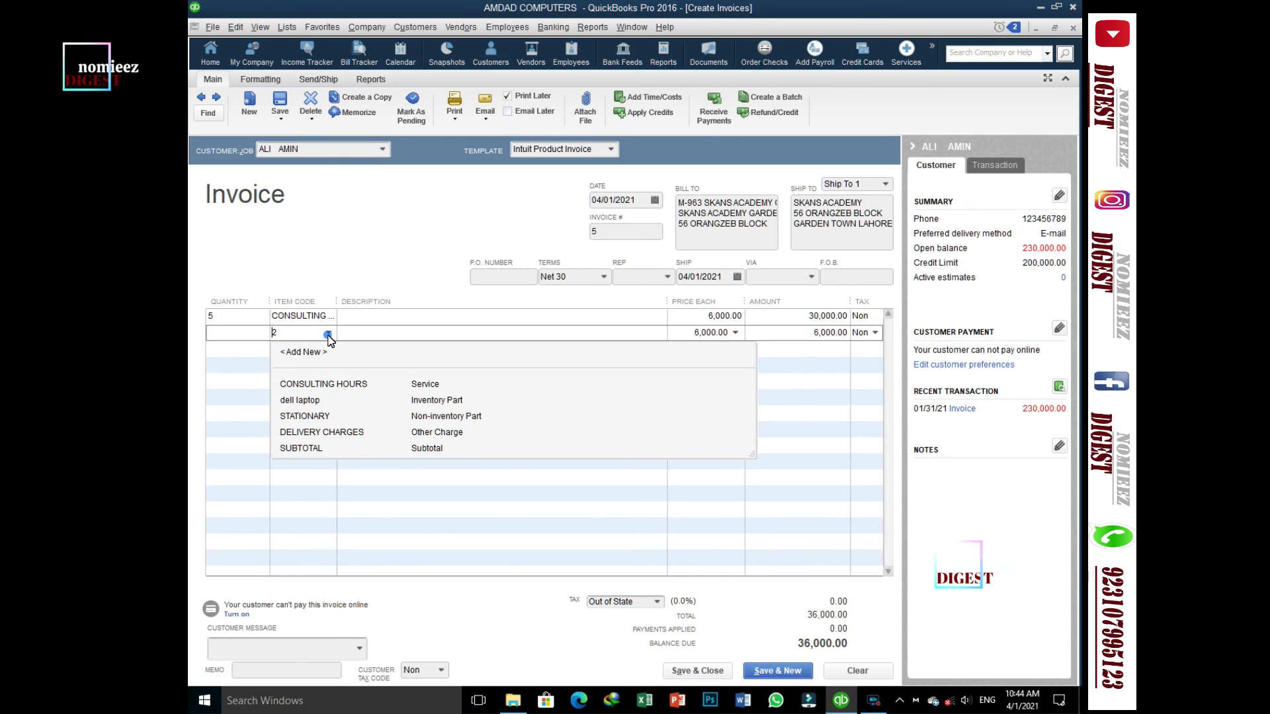
pyautogui.click(317, 385)
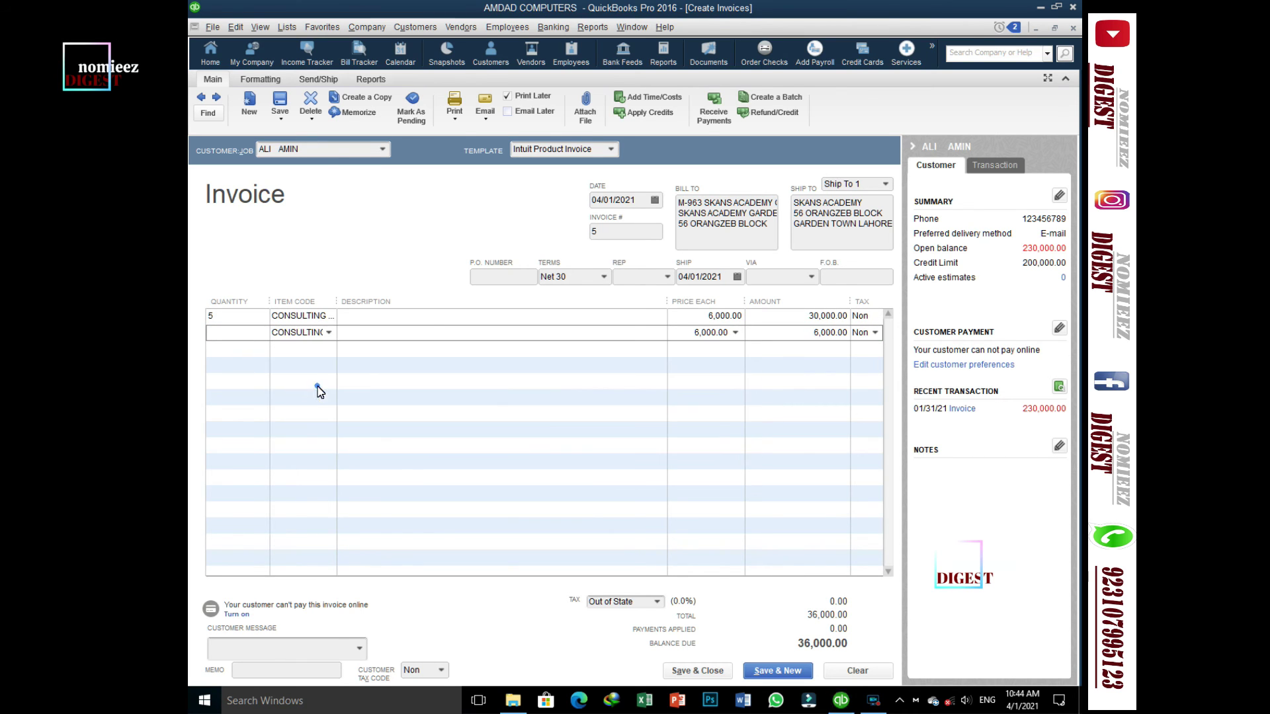
pyautogui.click(244, 339)
pyautogui.write('2')
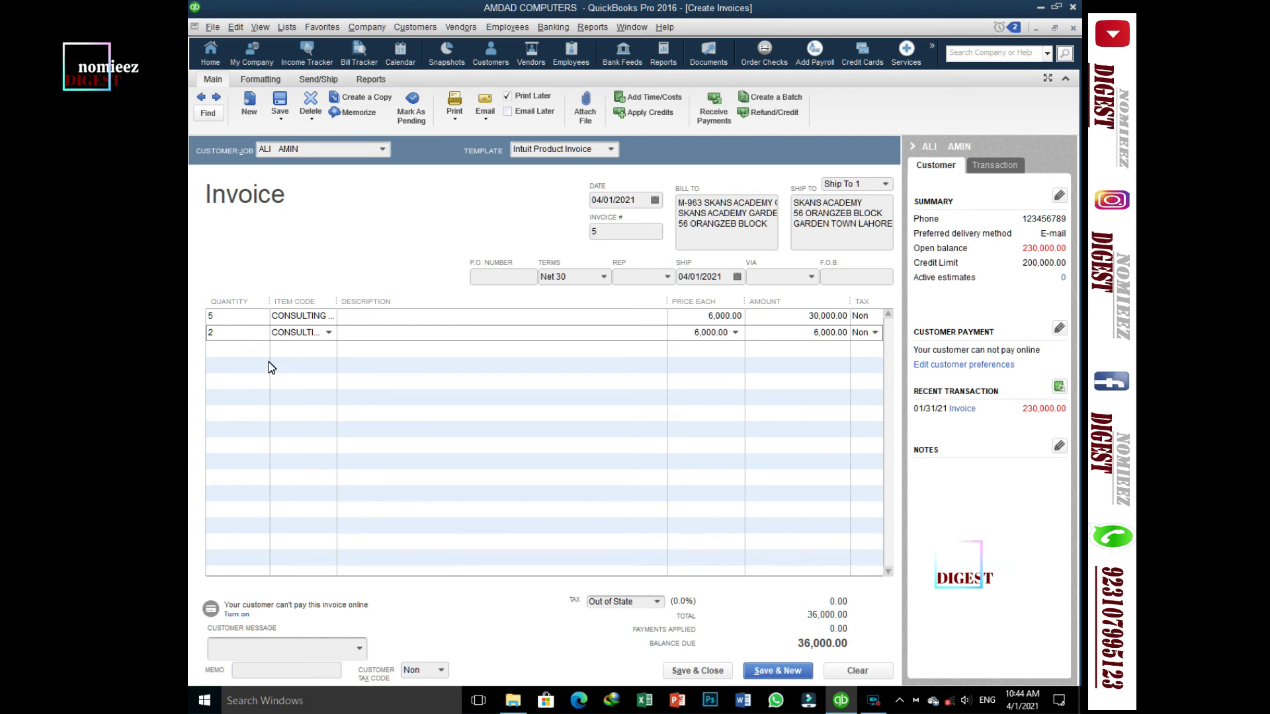
pyautogui.click(329, 348)
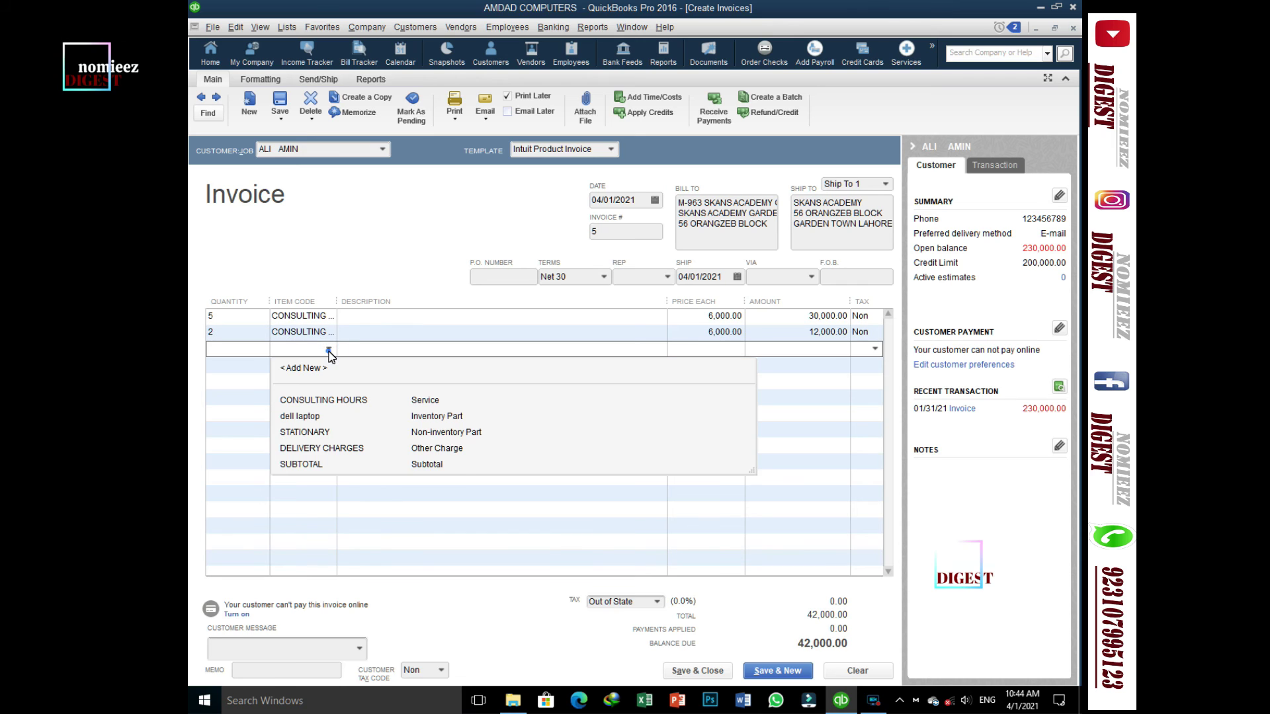
pyautogui.click(301, 464)
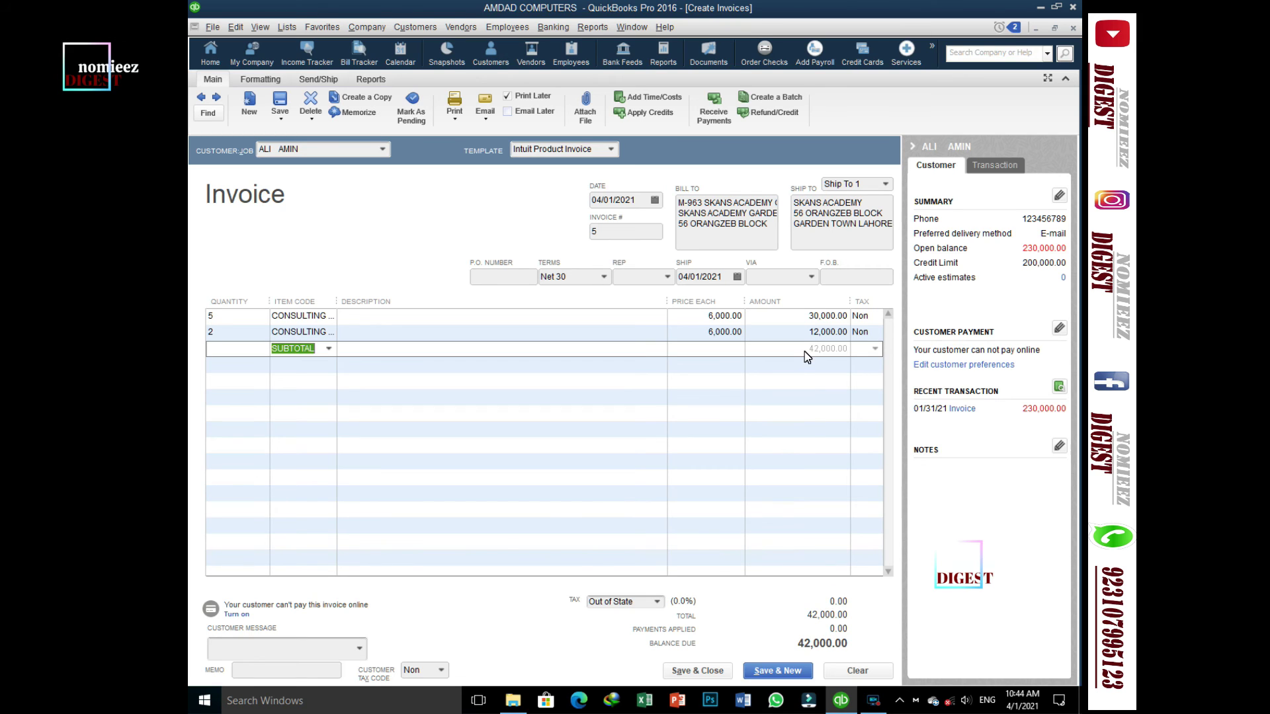
# - Add a dell laptop line with a quantity of 3 below the invoice's subtotal
pyautogui.click(330, 368)
pyautogui.click(329, 368)
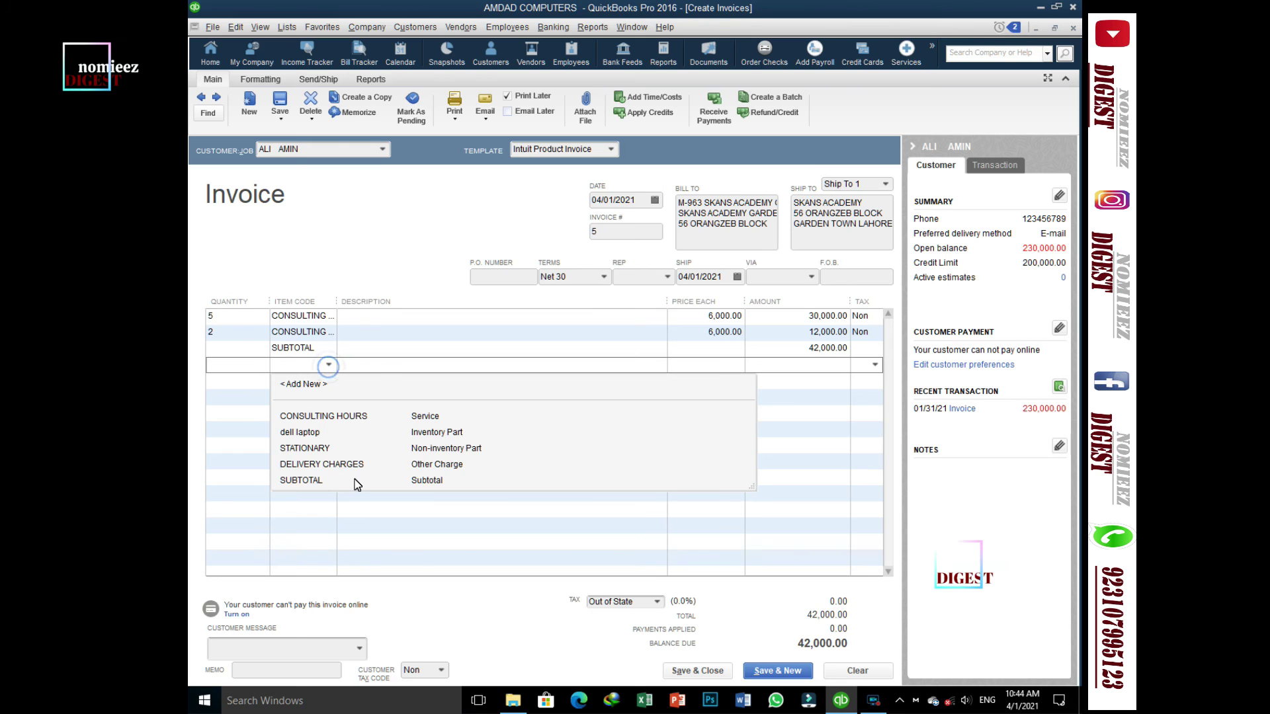
pyautogui.click(322, 434)
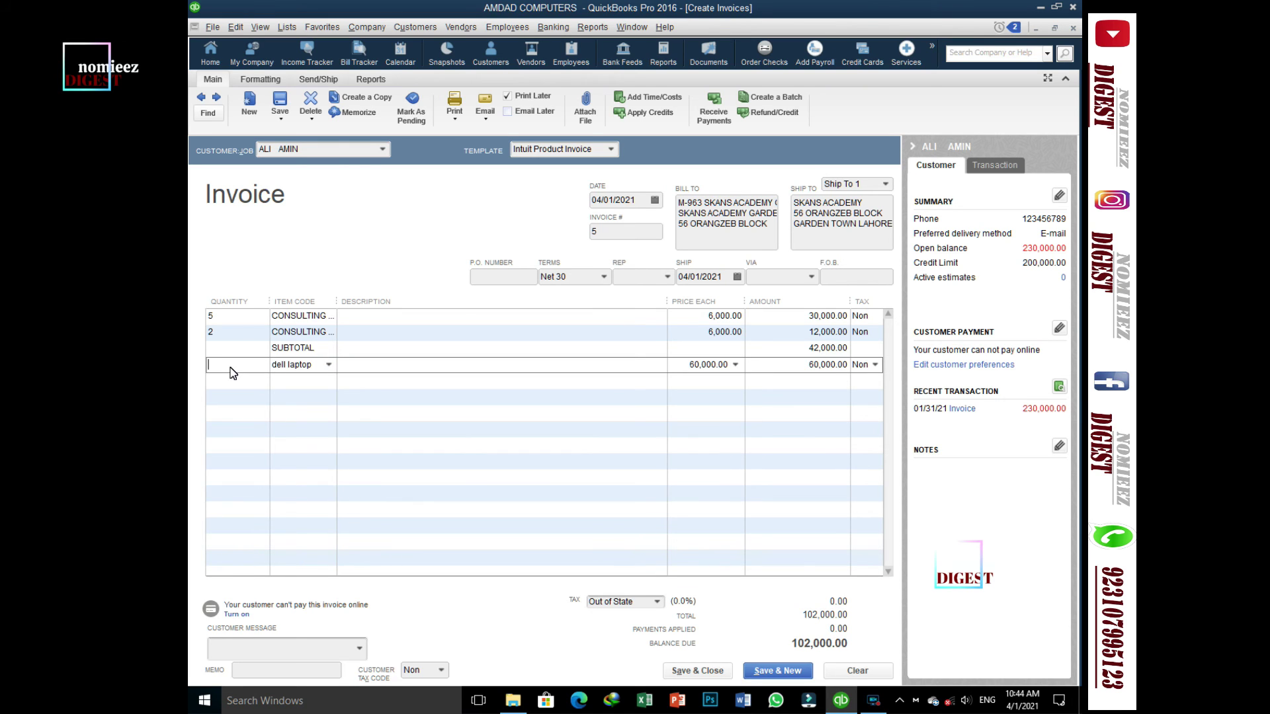
pyautogui.write('3')
# - Add a SUBTOTAL line below the dell laptop line, then save and close the invoice
pyautogui.click(324, 383)
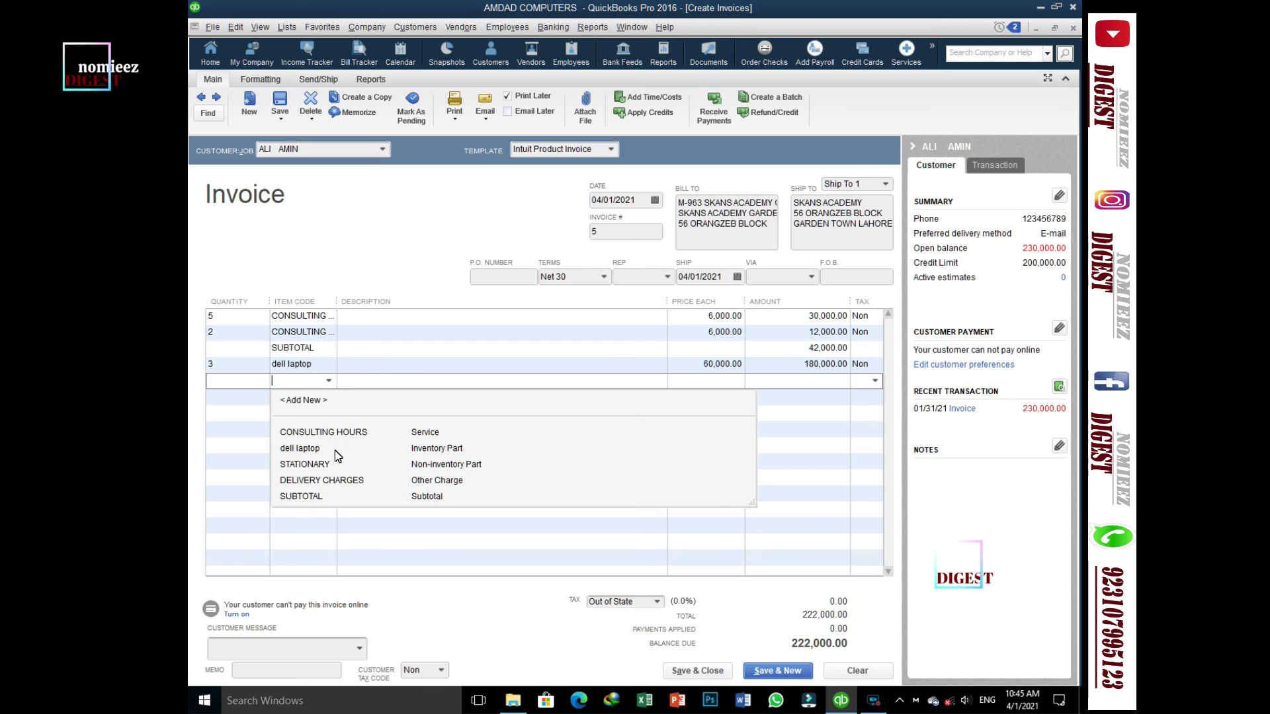
pyautogui.click(330, 496)
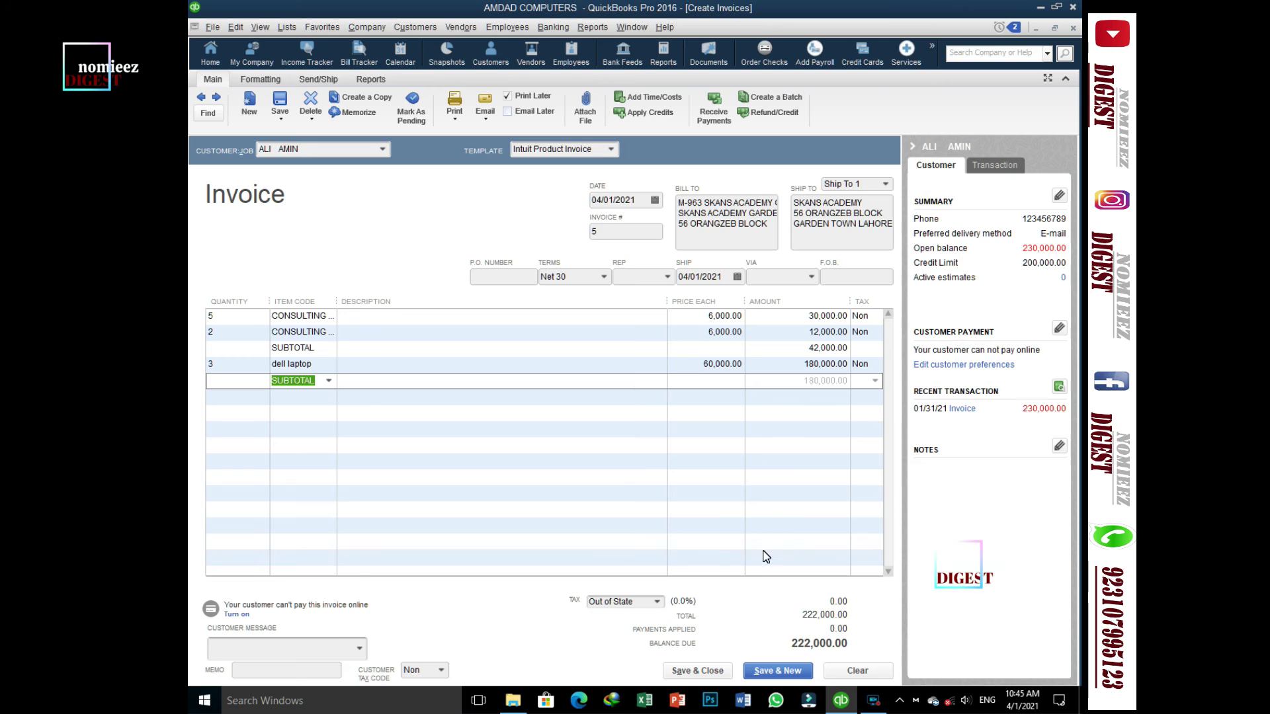
pyautogui.click(723, 675)
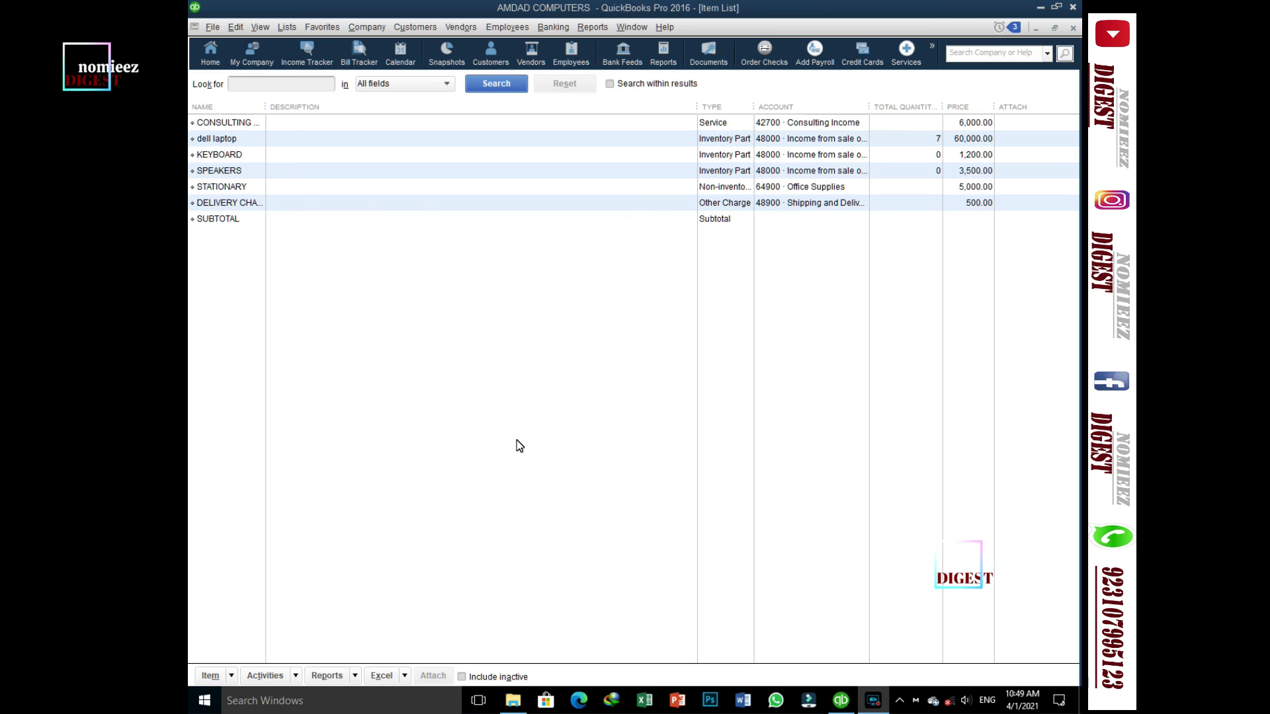
# - Start a new item of type Group and name it "3 IN ONE OFFER"
pyautogui.click(232, 676)
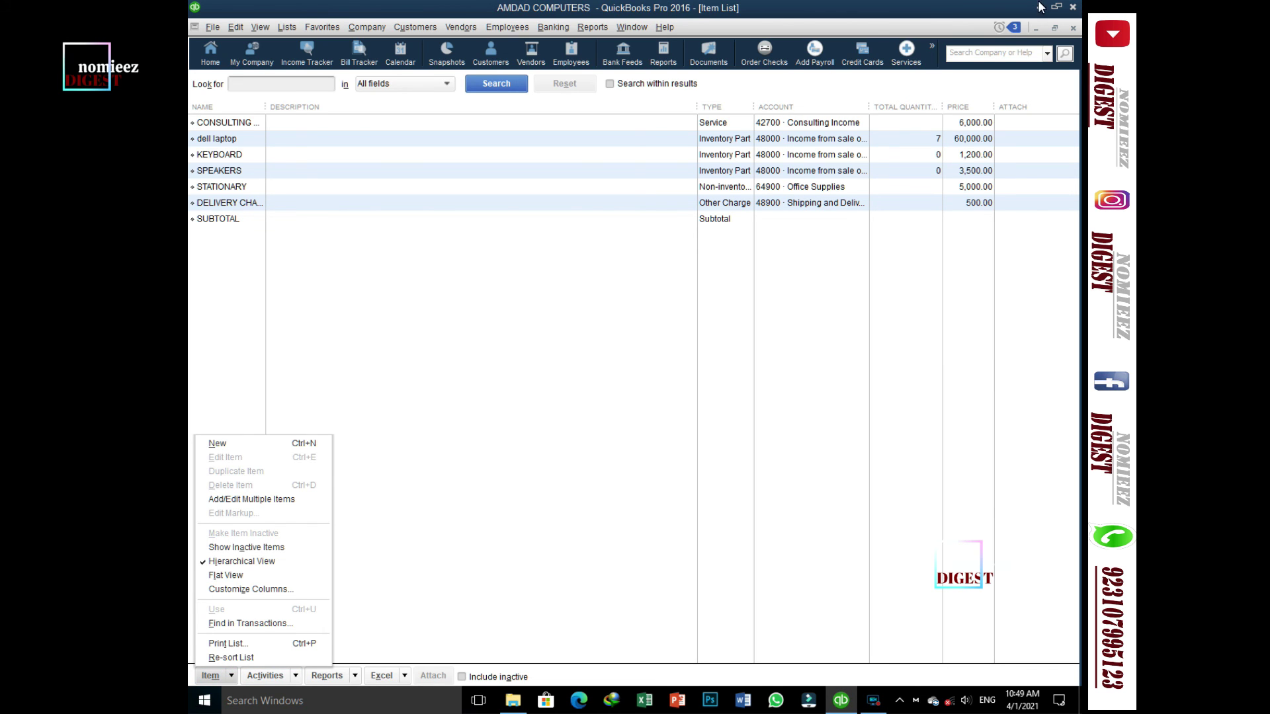
pyautogui.click(278, 445)
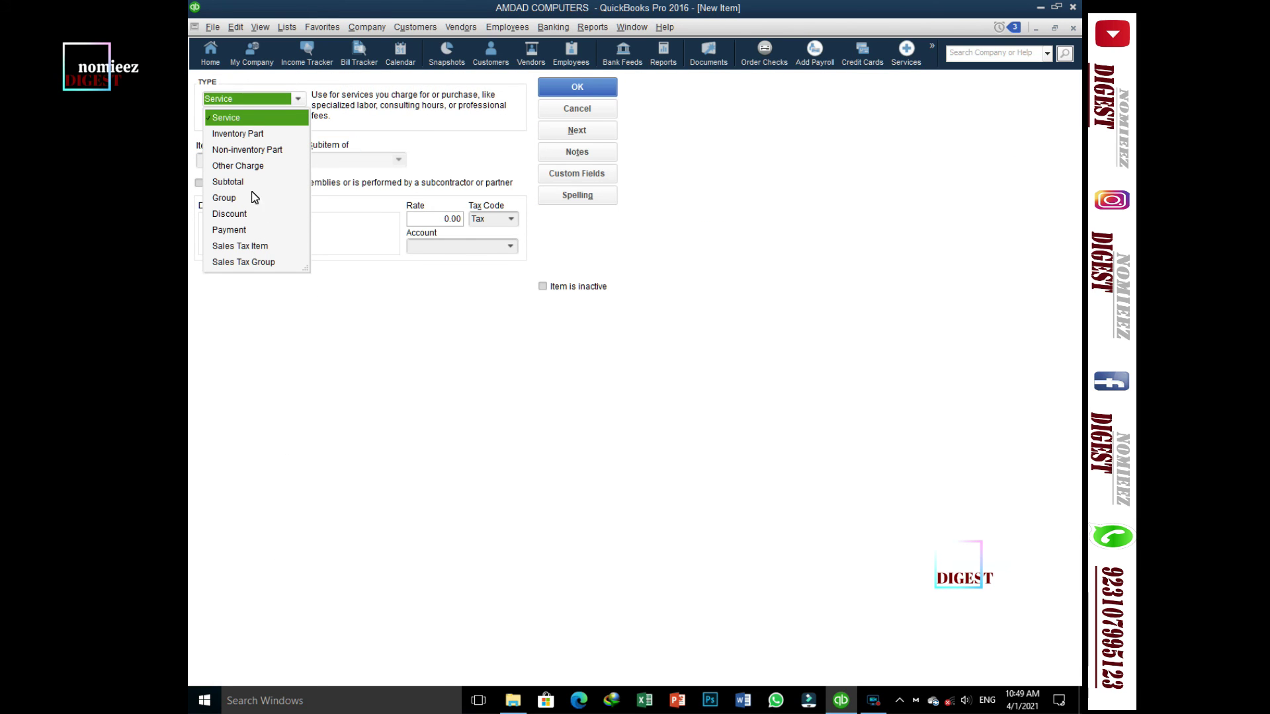
pyautogui.click(240, 198)
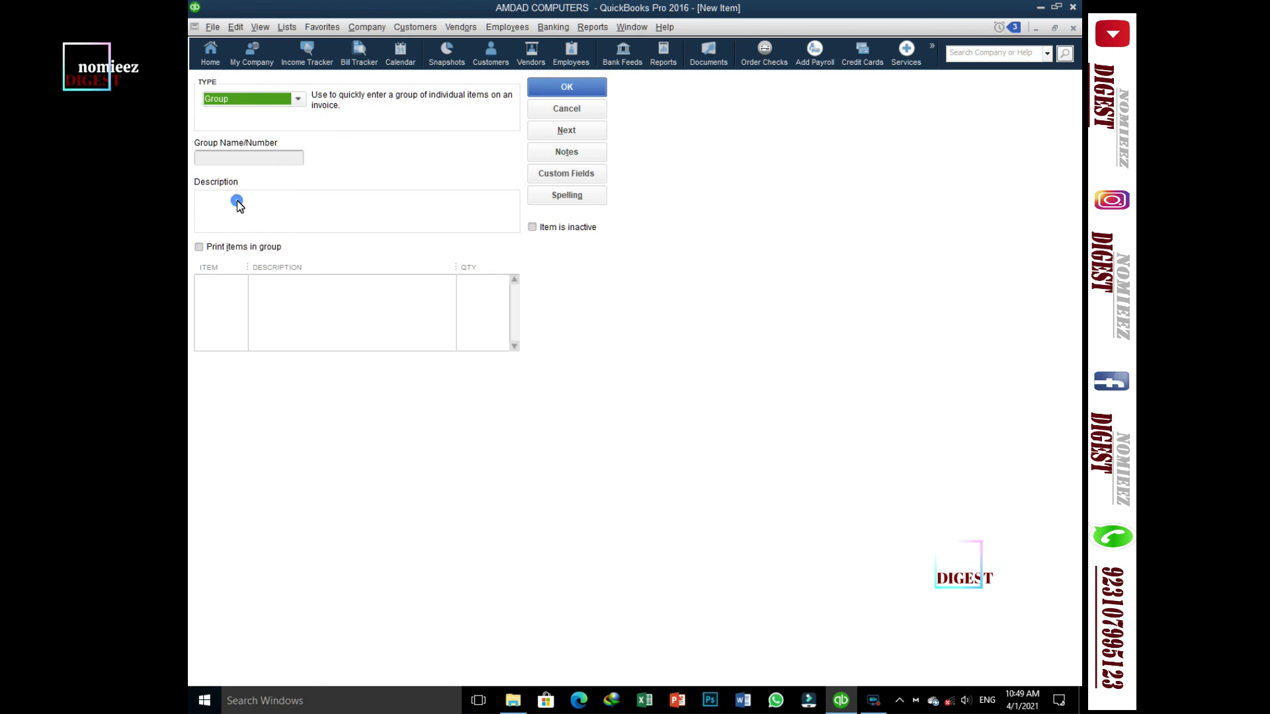
pyautogui.click(254, 157)
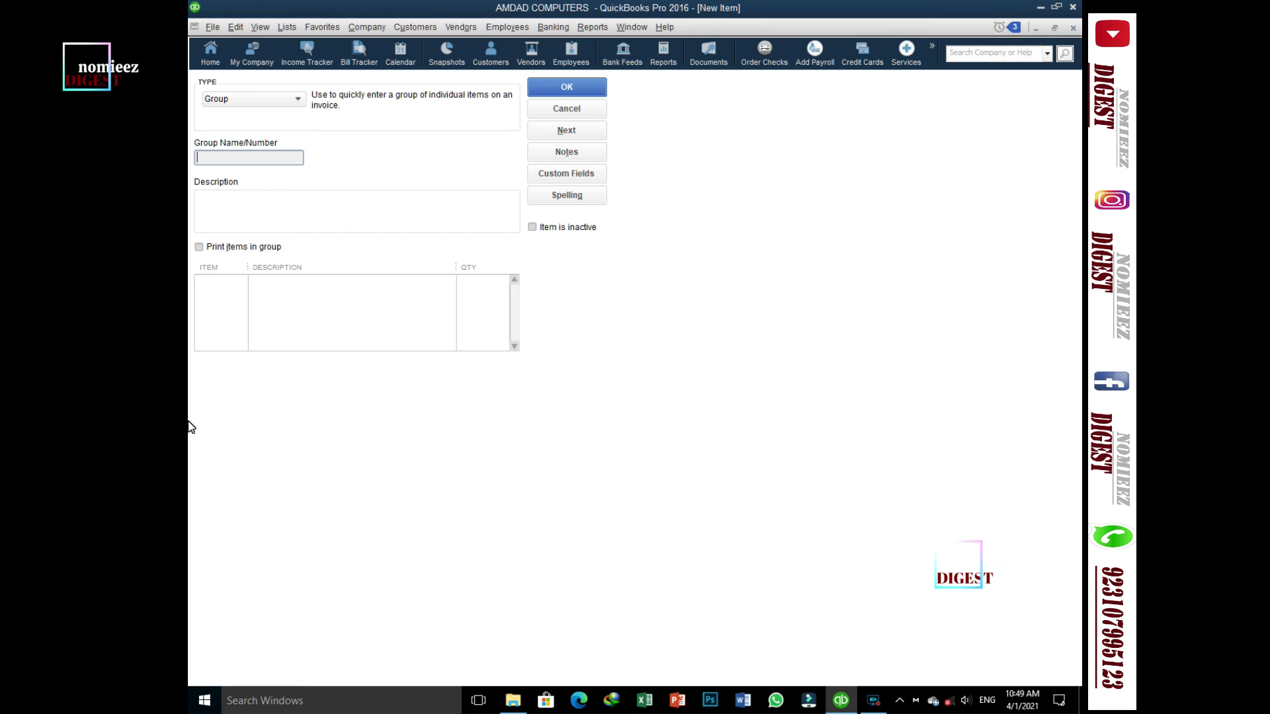
pyautogui.write('3 IN ONE OFFER')
# - Add dell laptop and KEYBOARD as the group's first two items, each with a quantity of 1
pyautogui.click(221, 288)
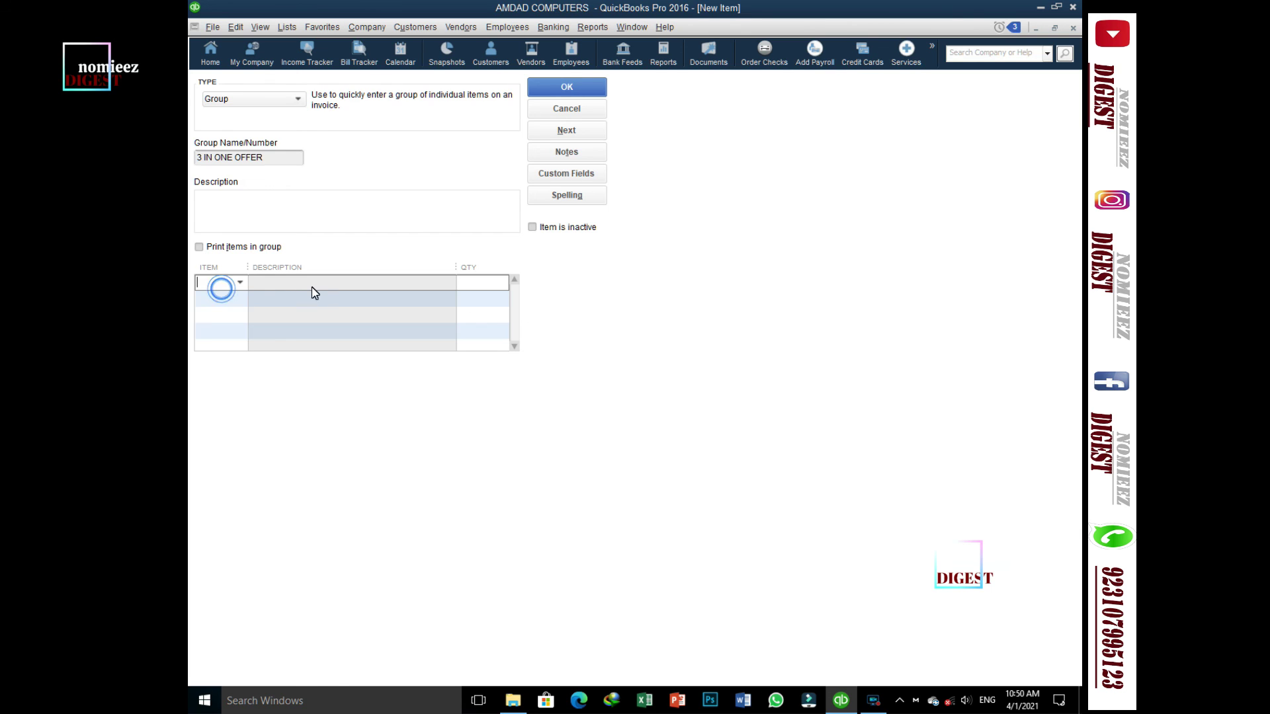
pyautogui.click(240, 283)
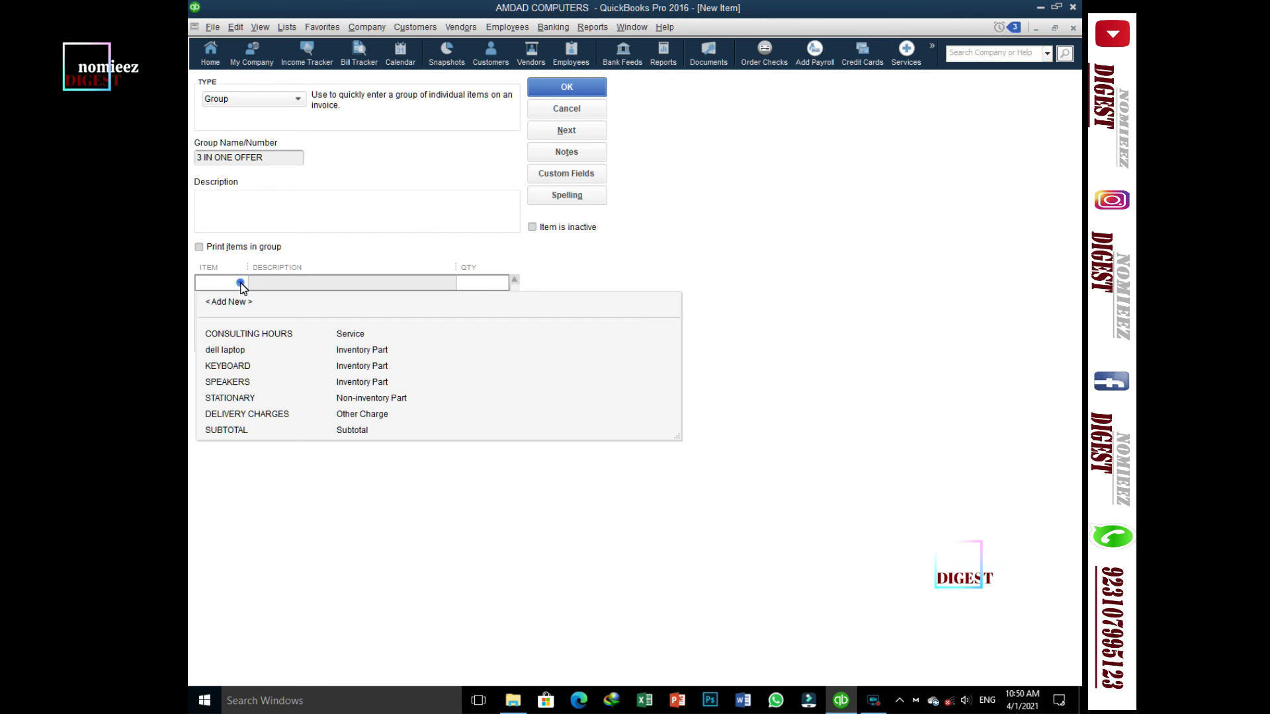
pyautogui.click(242, 350)
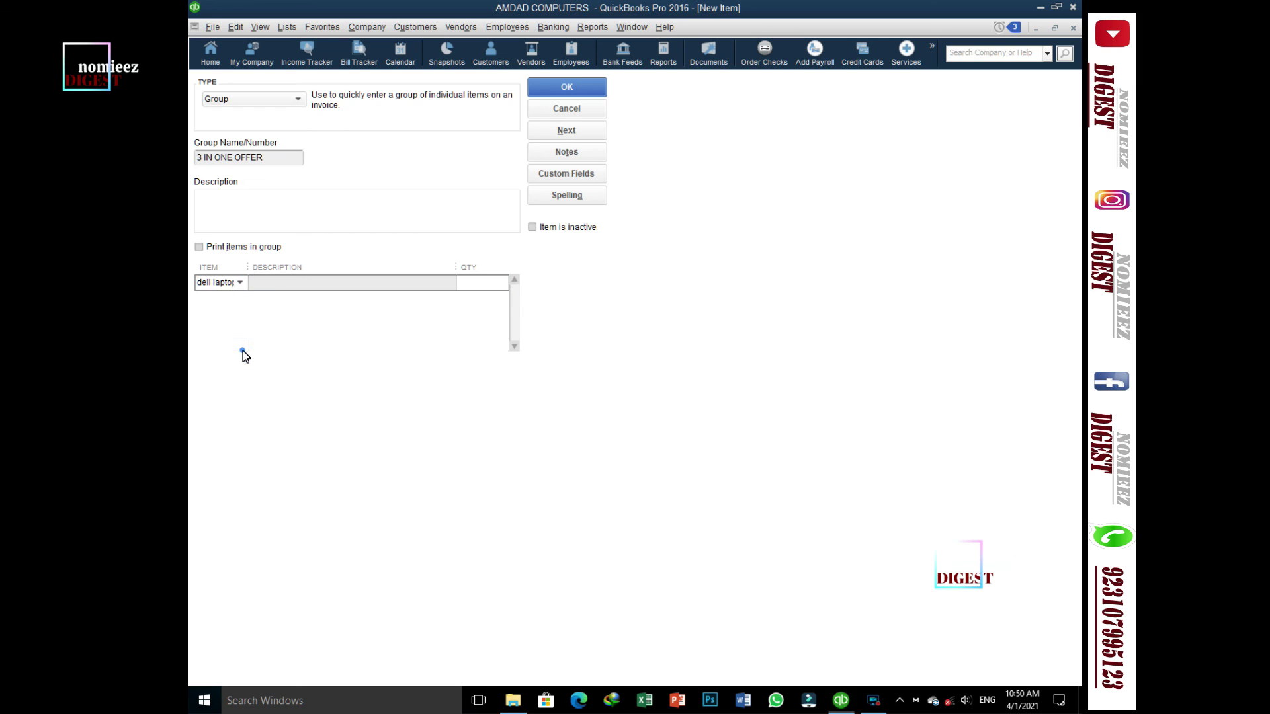
pyautogui.click(474, 288)
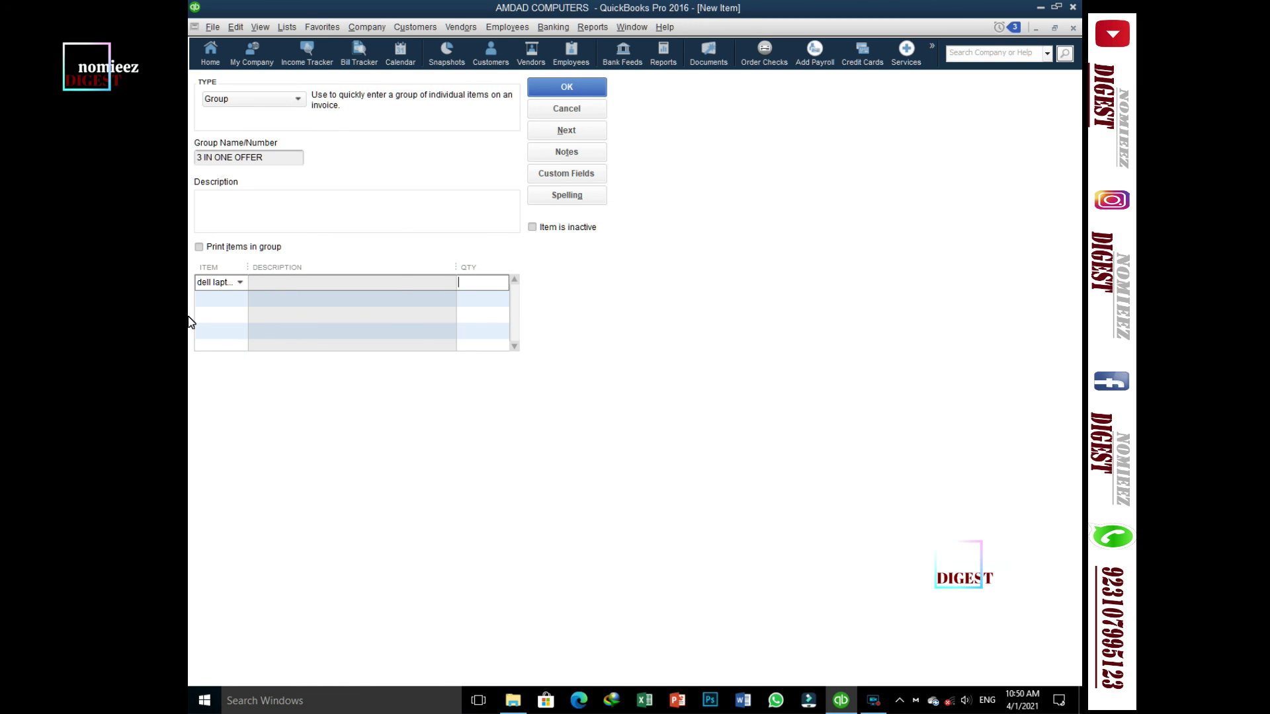
pyautogui.write('1')
pyautogui.click(241, 299)
pyautogui.click(236, 383)
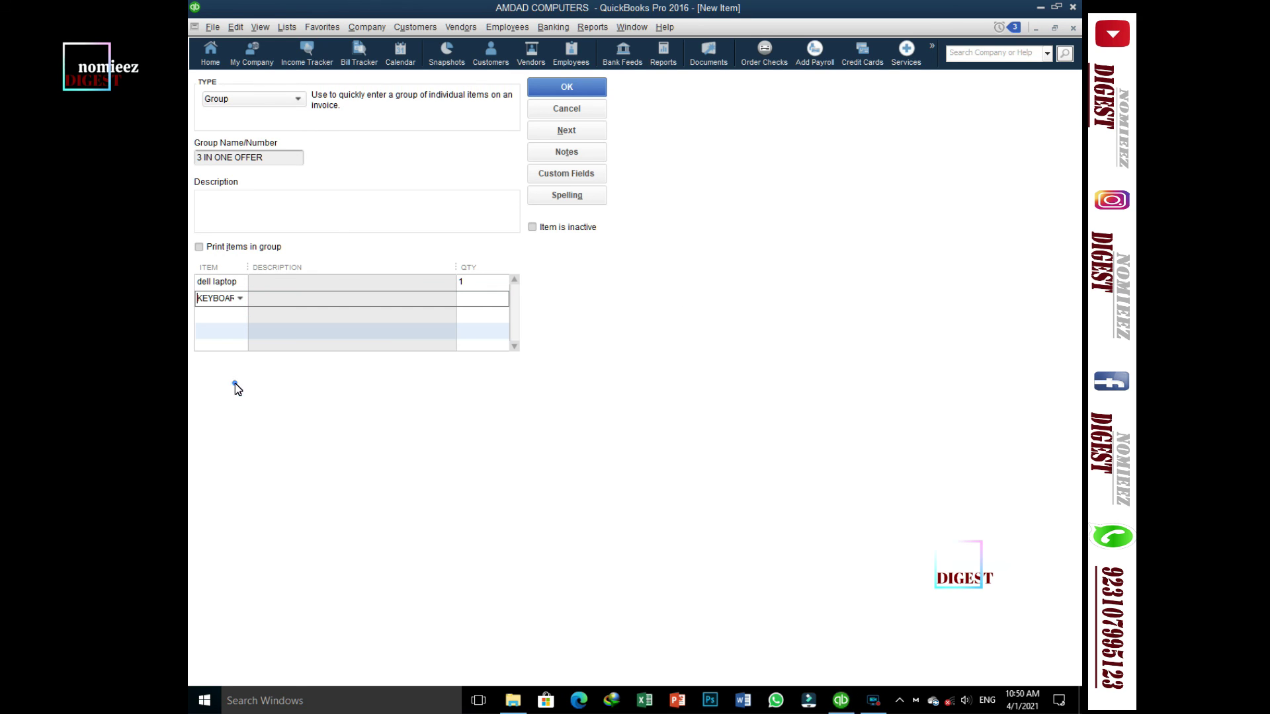
pyautogui.click(465, 298)
# - Add SPEAKERS with a quantity of 1 as the group's third item and save the group item
pyautogui.click(241, 317)
pyautogui.click(239, 316)
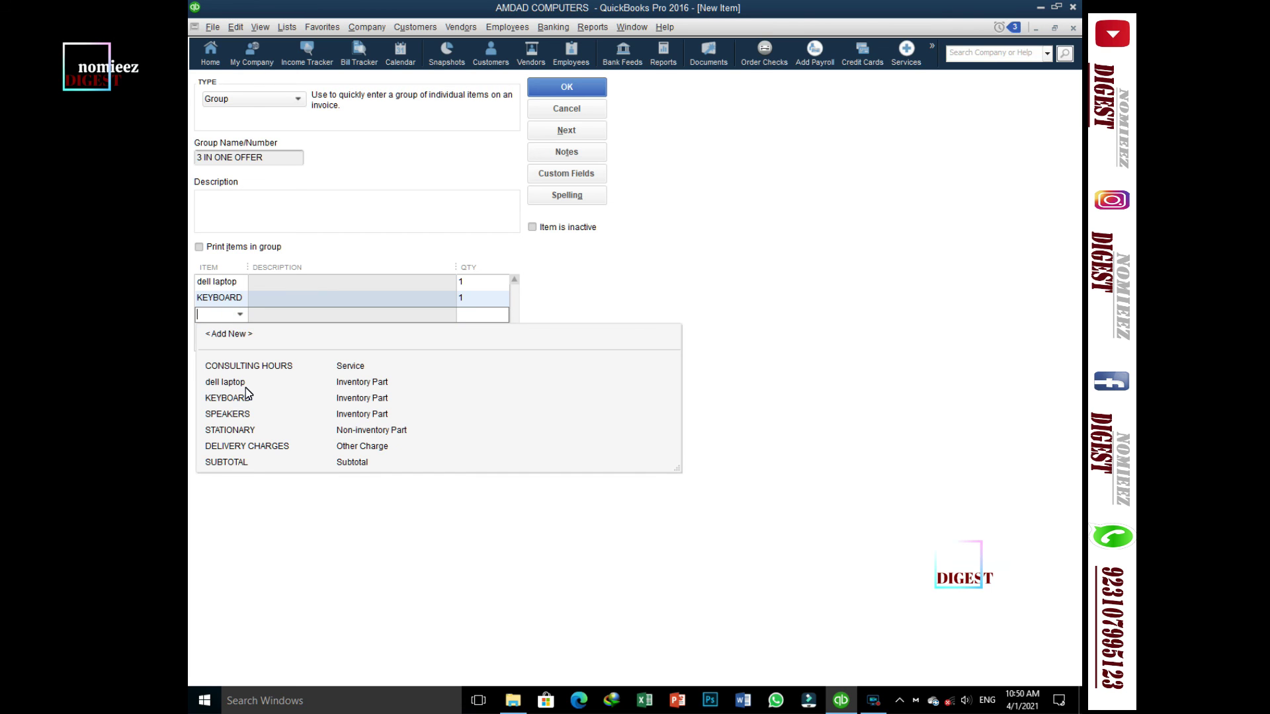
pyautogui.click(242, 414)
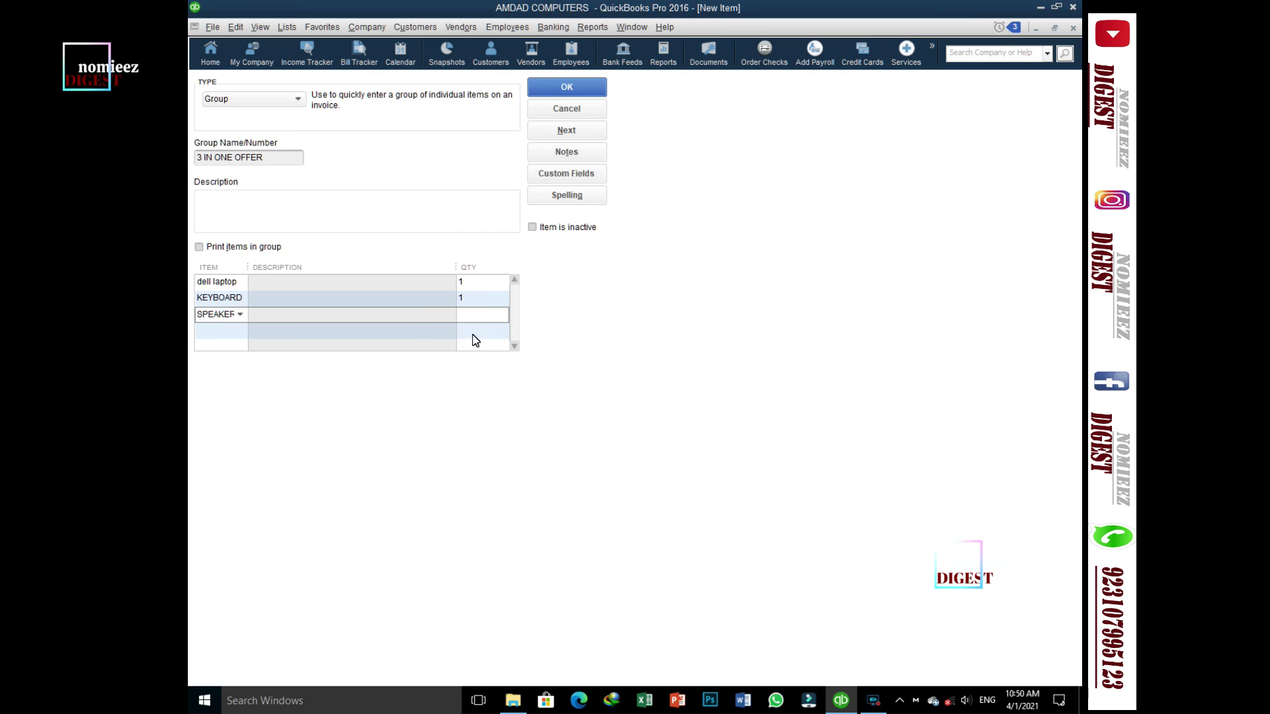
pyautogui.click(475, 315)
pyautogui.write('1')
pyautogui.click(550, 97)
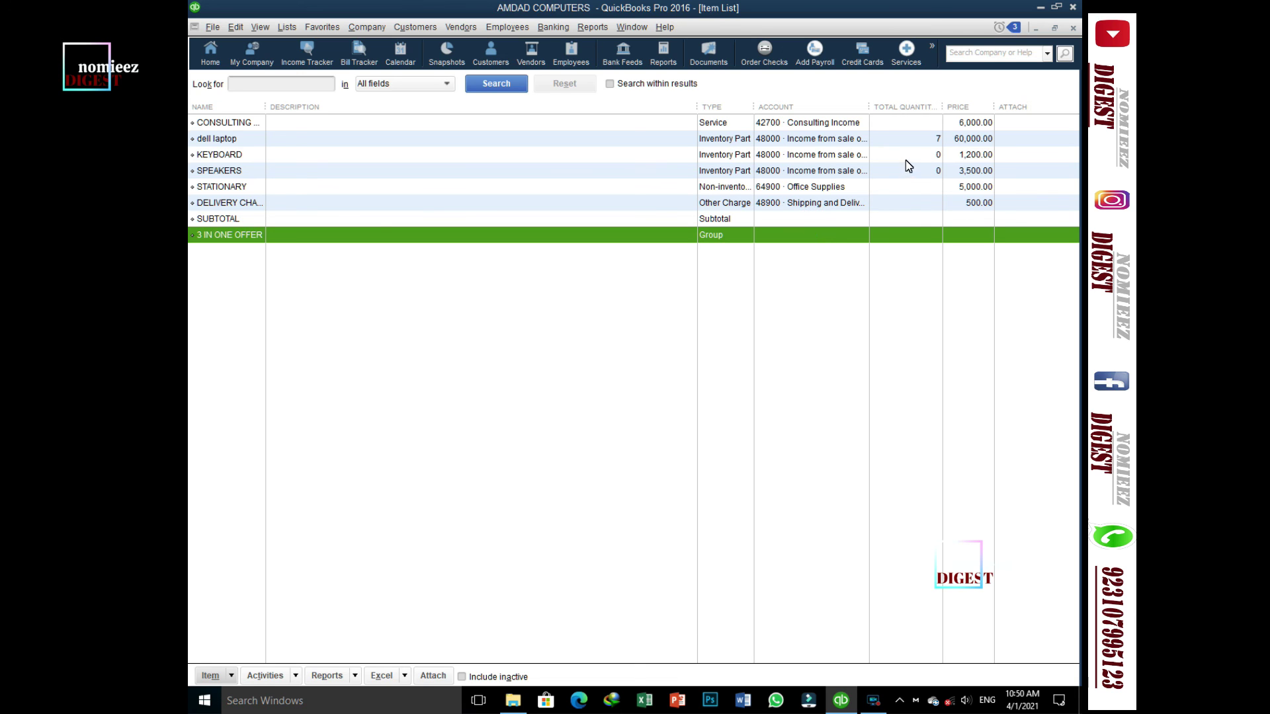
# - Start a new customer invoice from the home page and select the customer for it
pyautogui.click(210, 53)
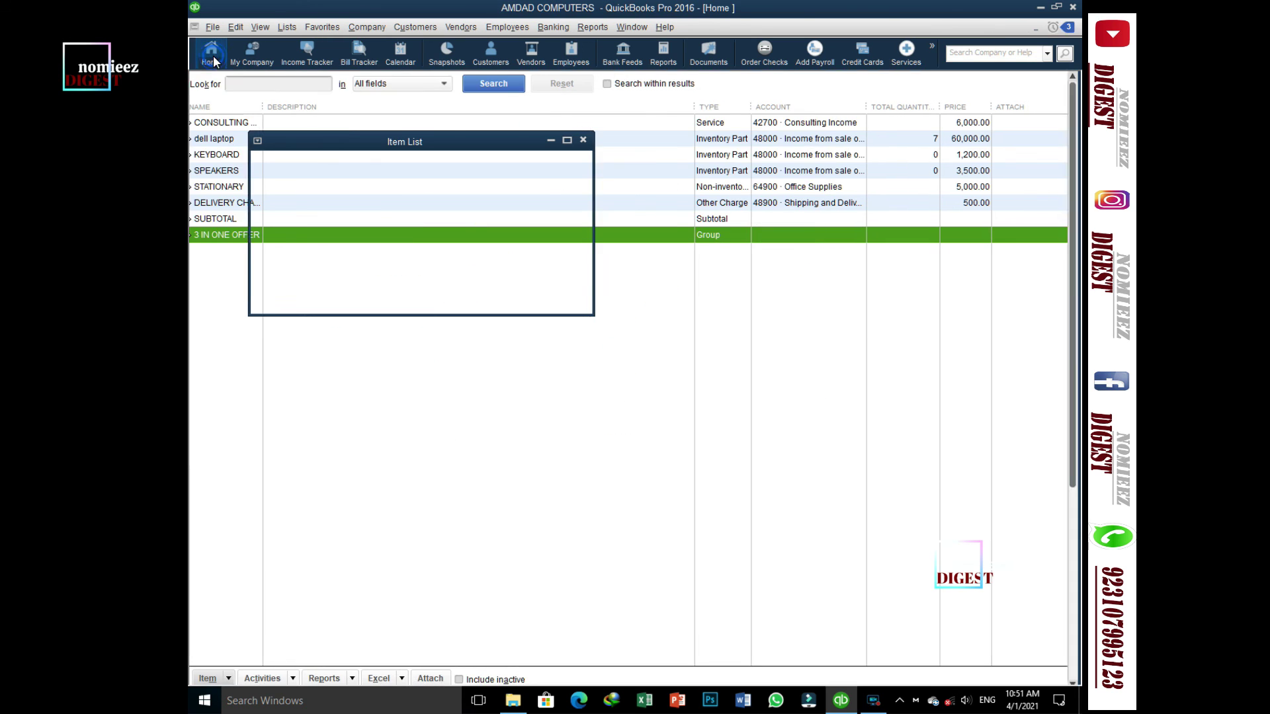
pyautogui.click(334, 365)
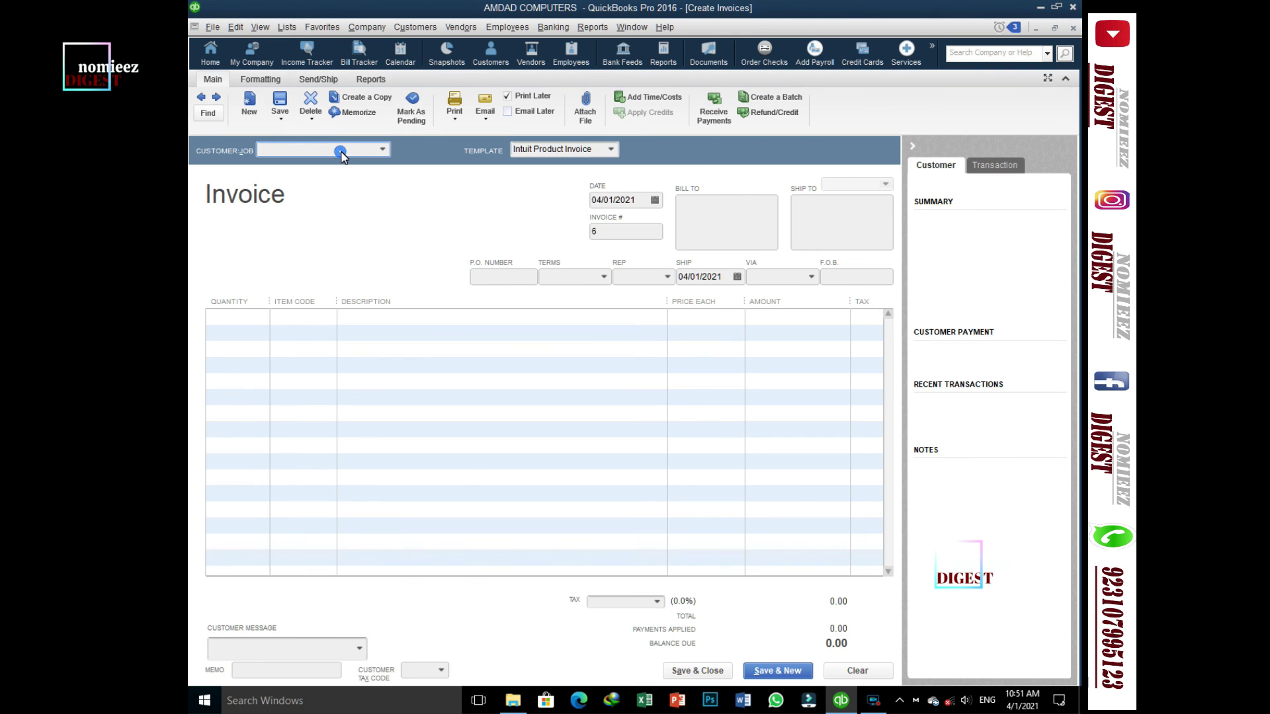
pyautogui.click(381, 151)
pyautogui.click(307, 218)
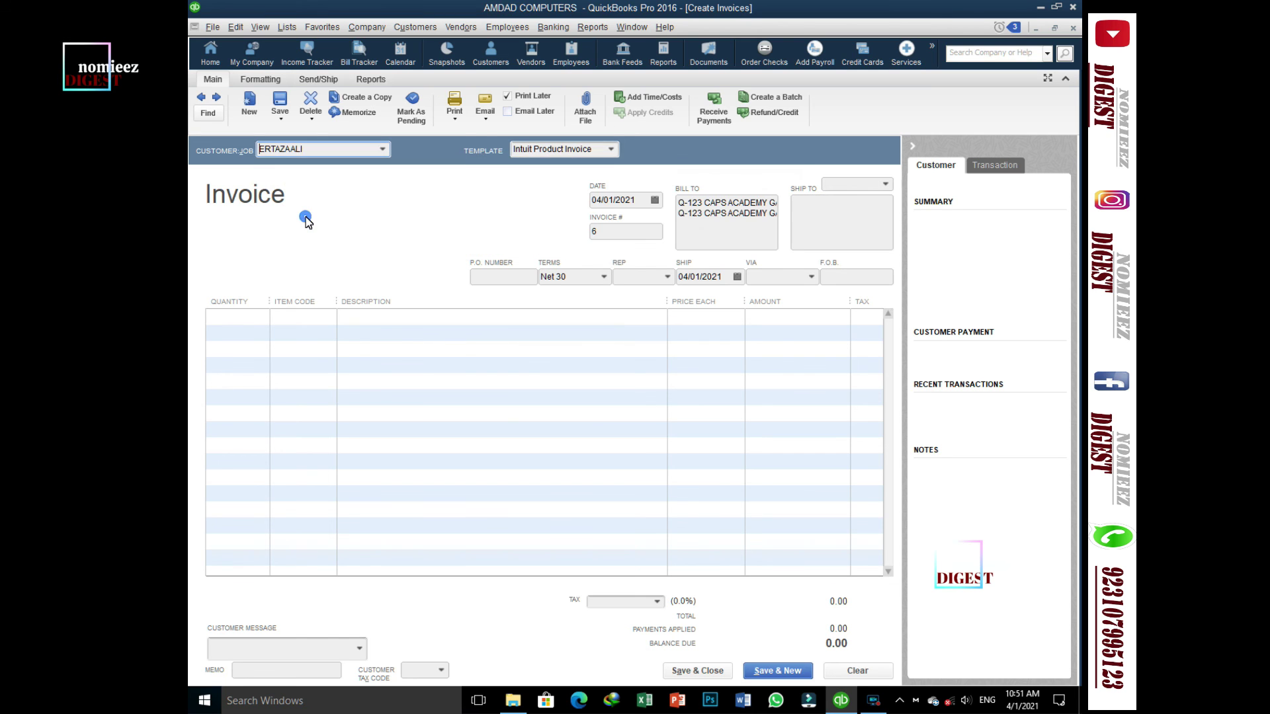
pyautogui.click(588, 230)
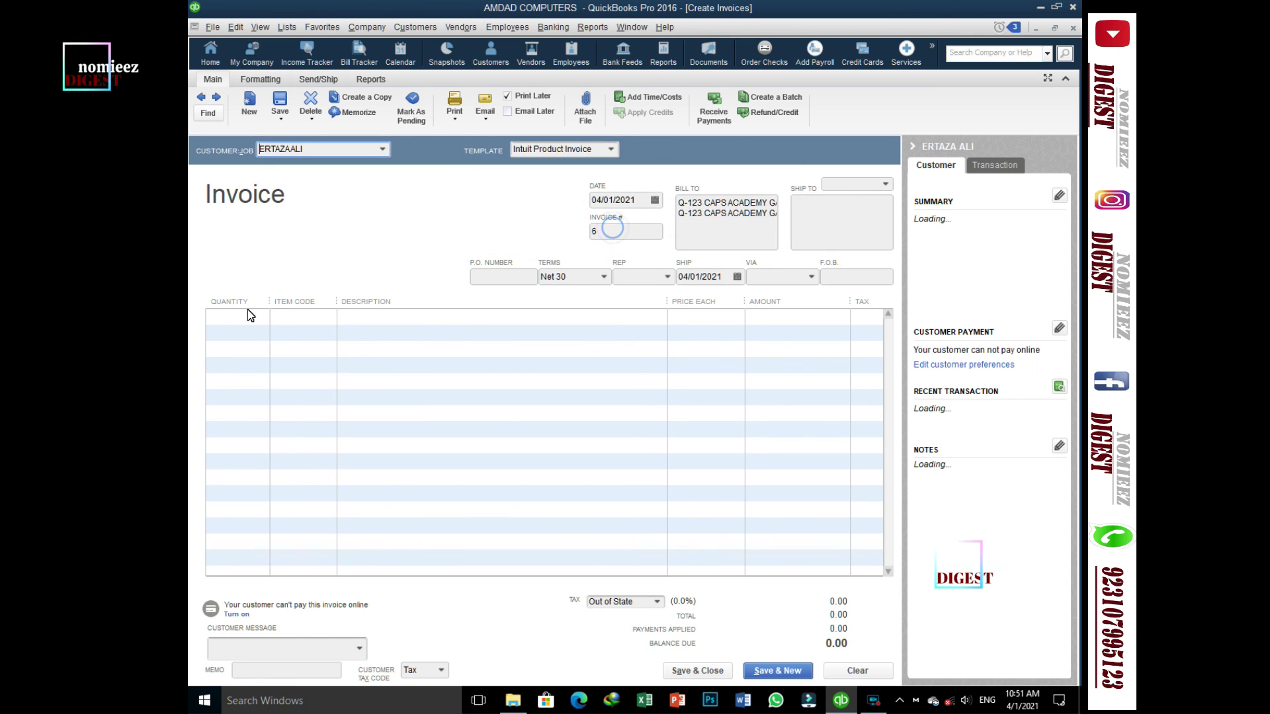
# - Add the 3 IN ONE OFFER group item on the invoice's first line, then save and close the invoice
pyautogui.click(247, 318)
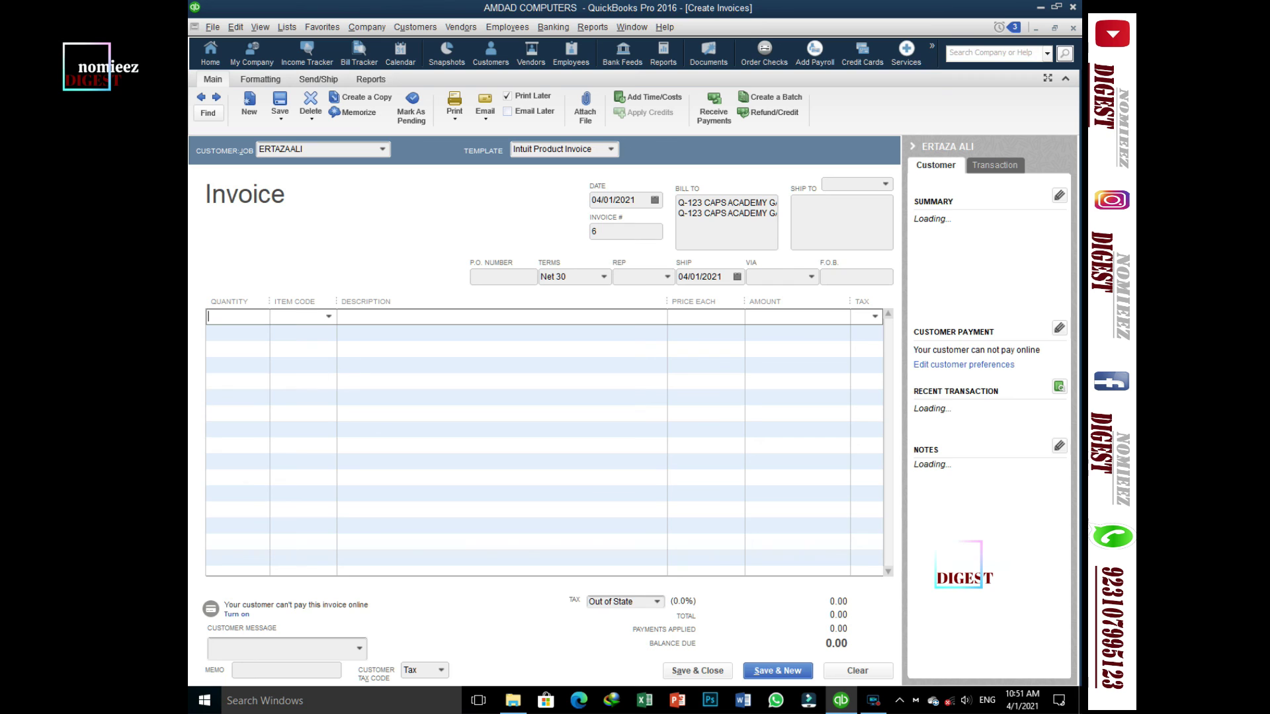
pyautogui.click(328, 316)
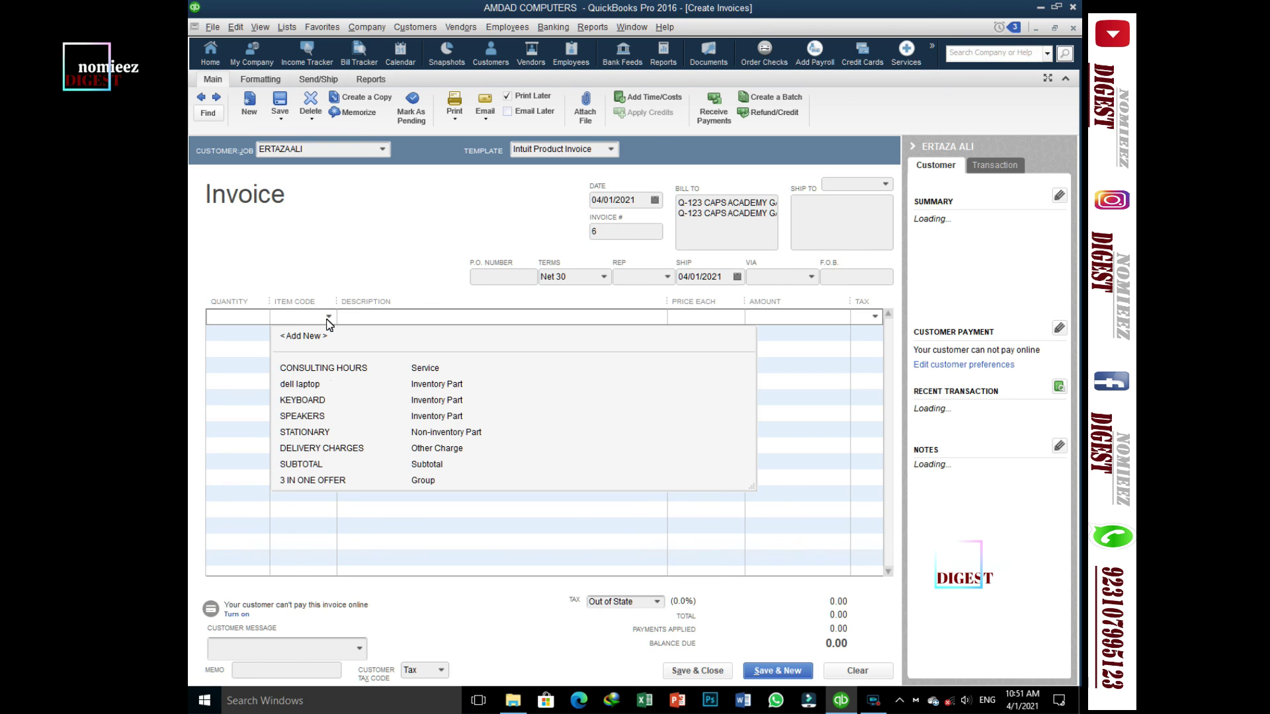
pyautogui.click(315, 481)
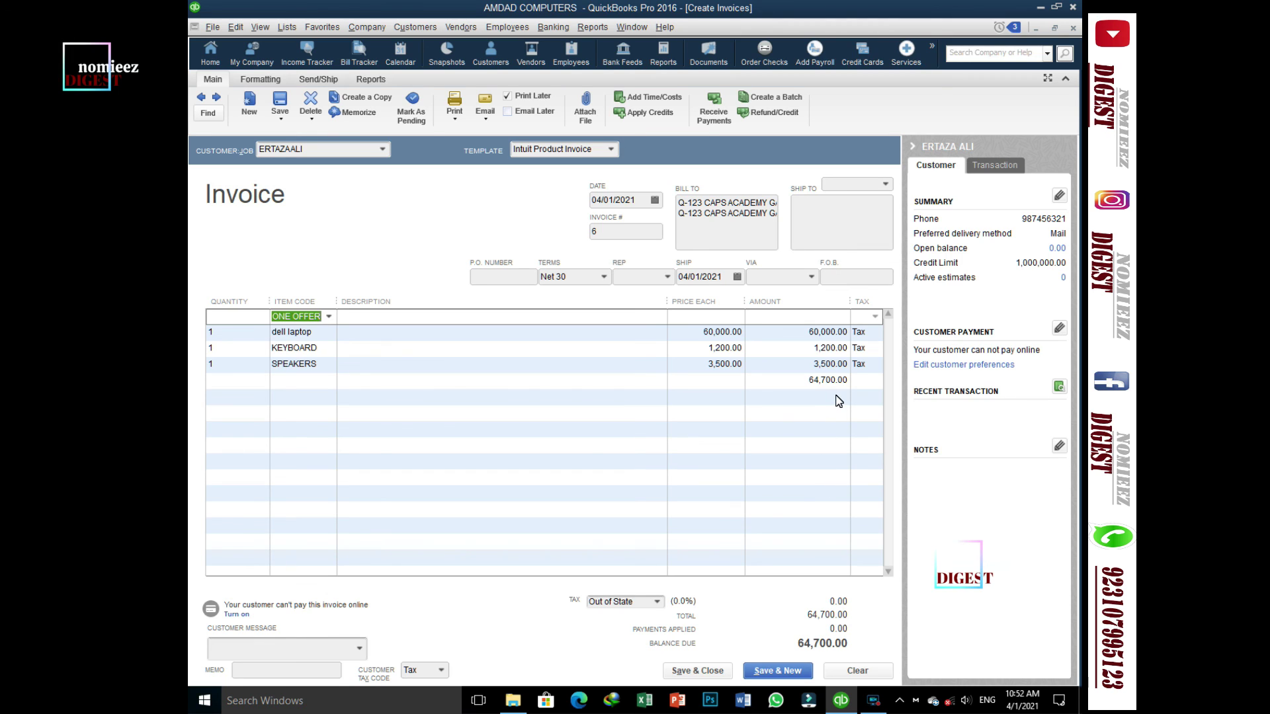
pyautogui.click(696, 670)
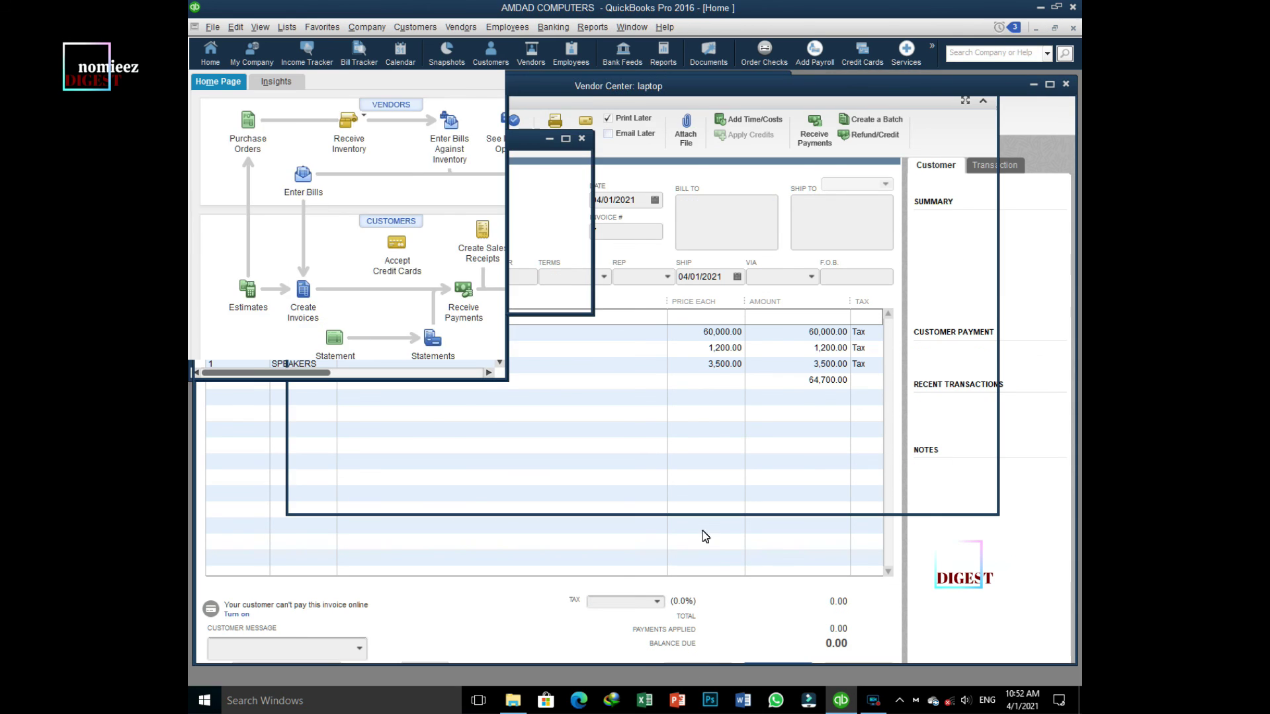